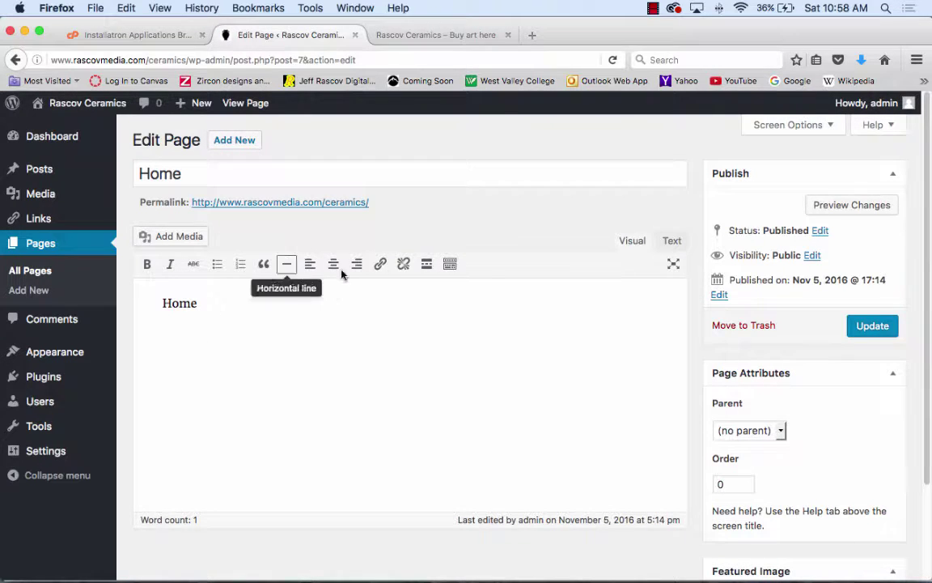
# - Replace the Home page title with 'Rascov Media Art' in the page editor
pyautogui.click(453, 265)
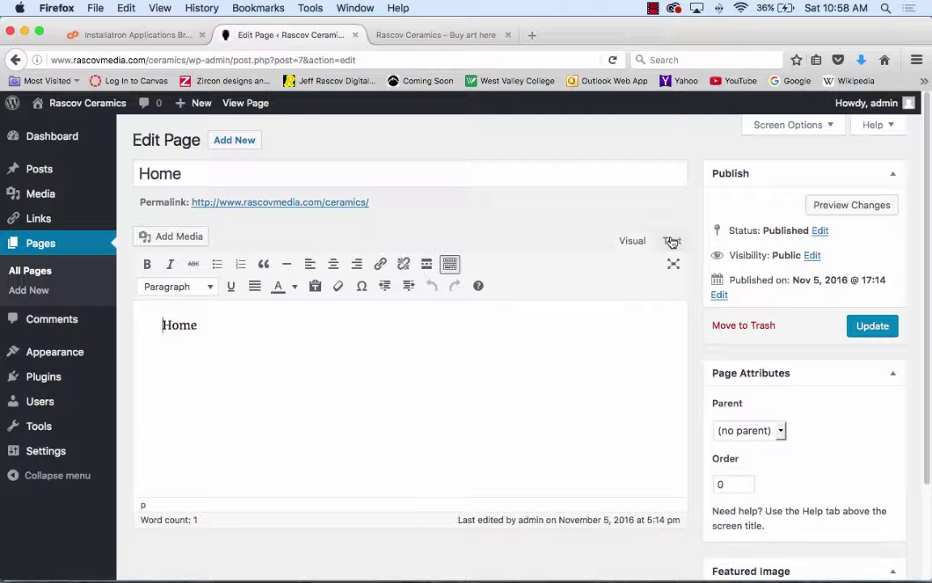
pyautogui.moveTo(258, 342); pyautogui.dragTo(116, 339)
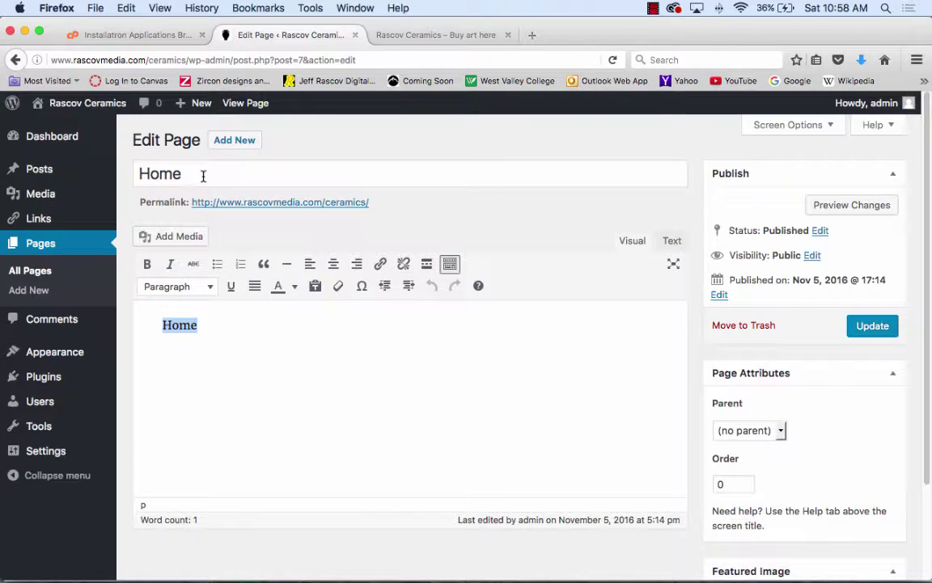
pyautogui.moveTo(199, 175); pyautogui.dragTo(142, 173)
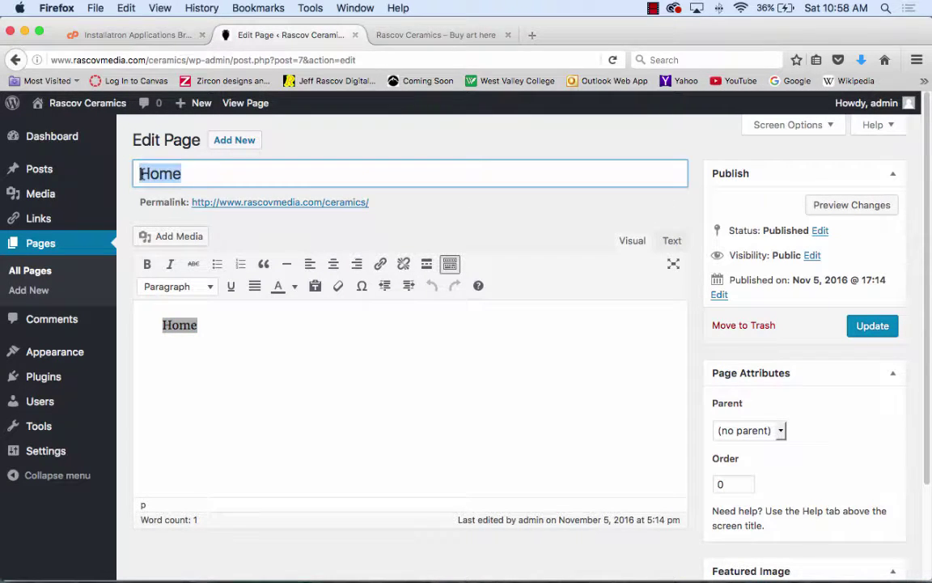
pyautogui.write('Rascov')
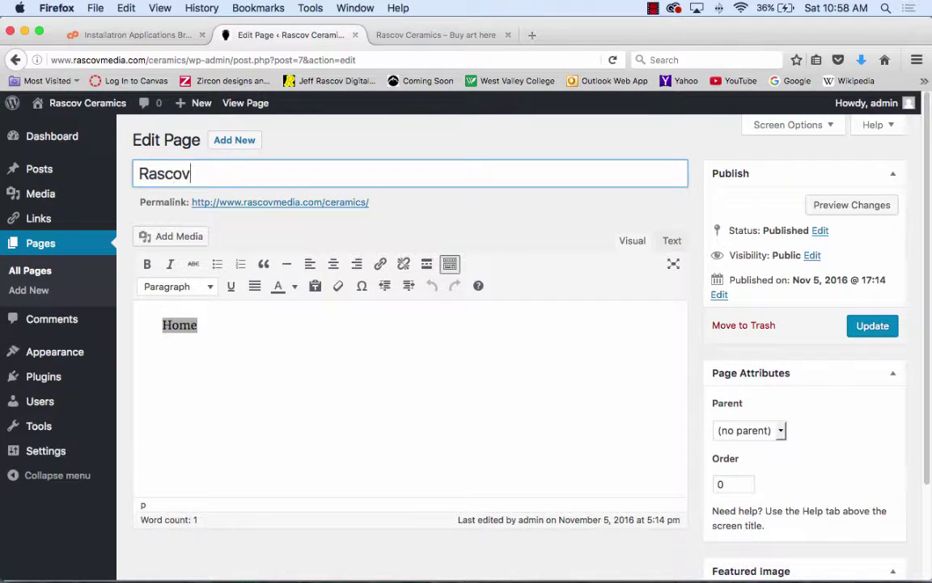
pyautogui.write(' Media ')
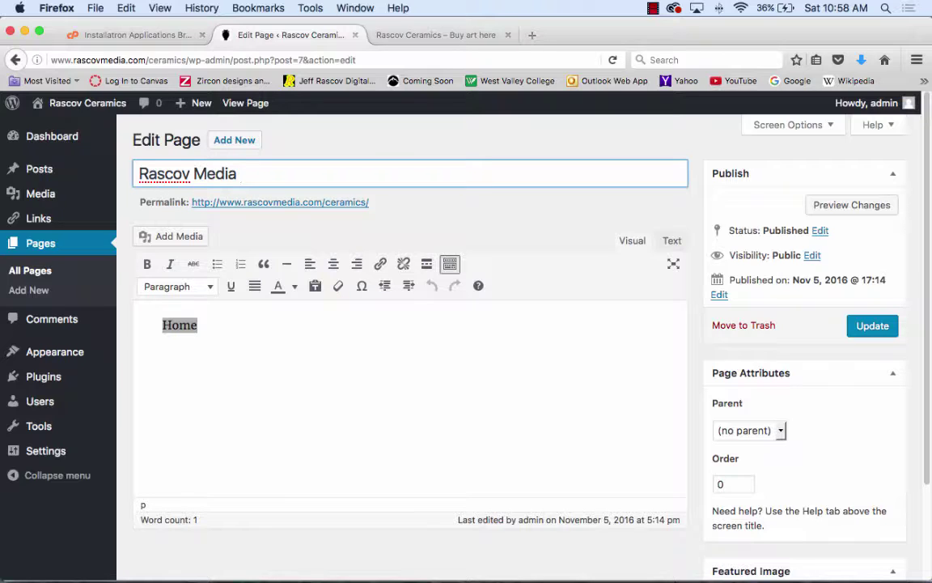
pyautogui.write('Art')
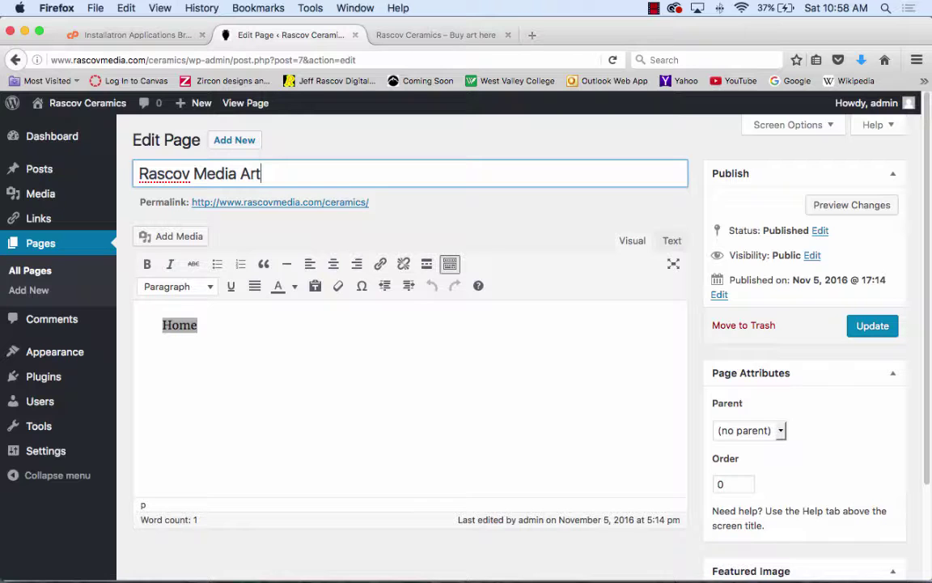
# - Search Google for 'Zircon Exitpoint' in a new browser window, then close that window
pyautogui.click(91, 8)
pyautogui.click(99, 37)
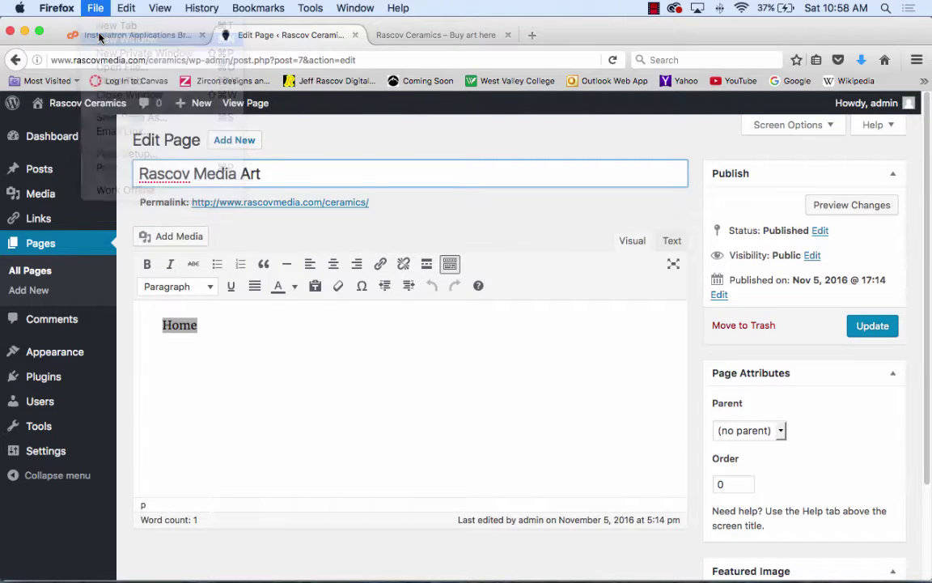
pyautogui.click(206, 59)
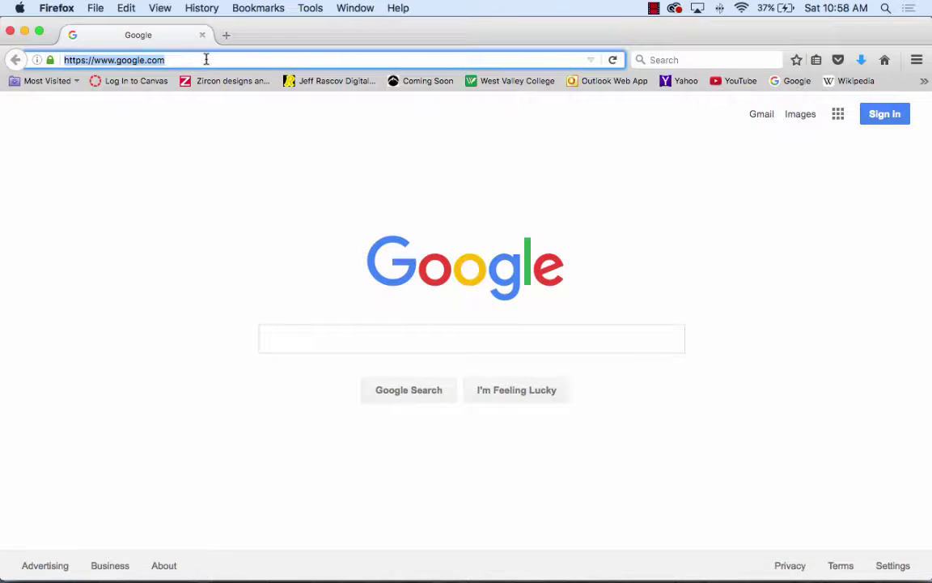
pyautogui.click(326, 341)
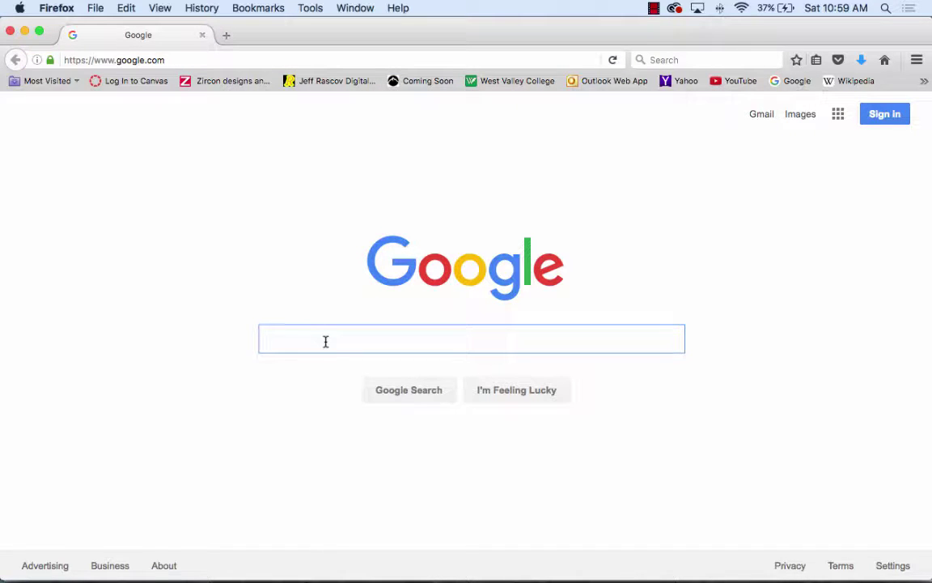
pyautogui.write('Z')
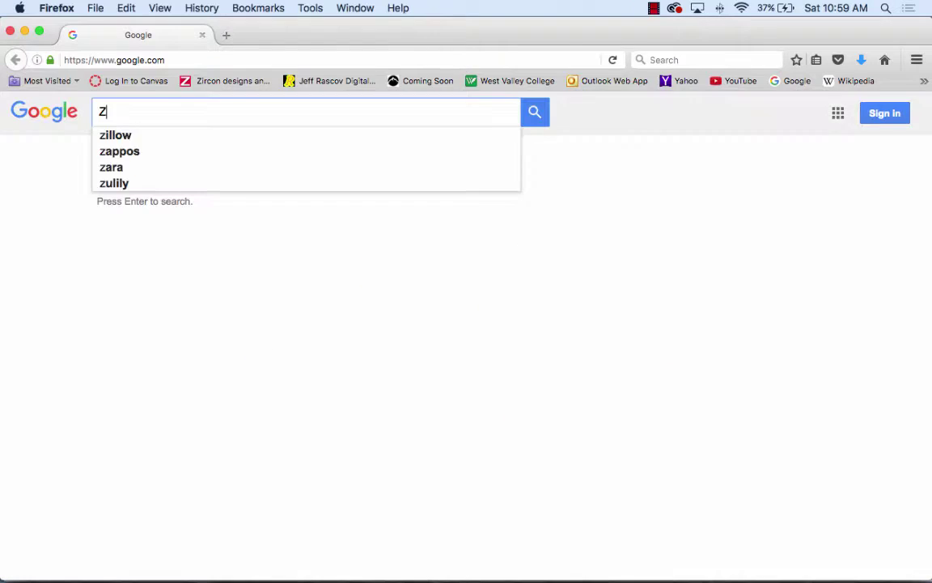
pyautogui.write('ircon Exit')
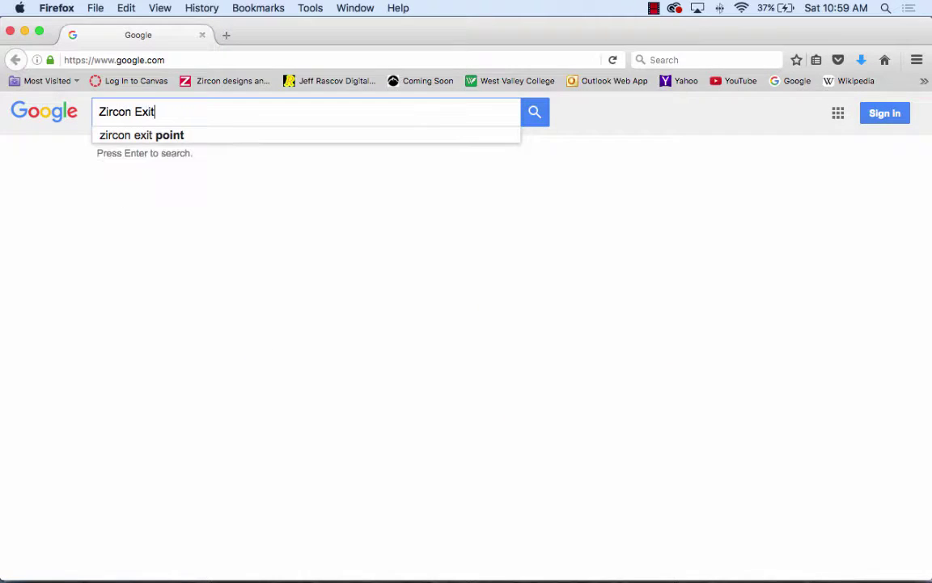
pyautogui.write('point')
pyautogui.click(539, 119)
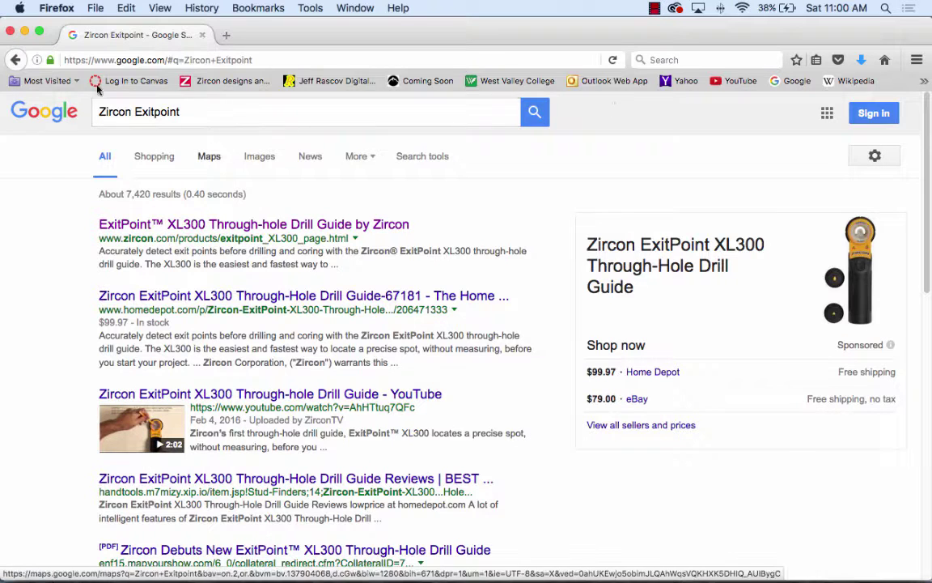
pyautogui.click(9, 31)
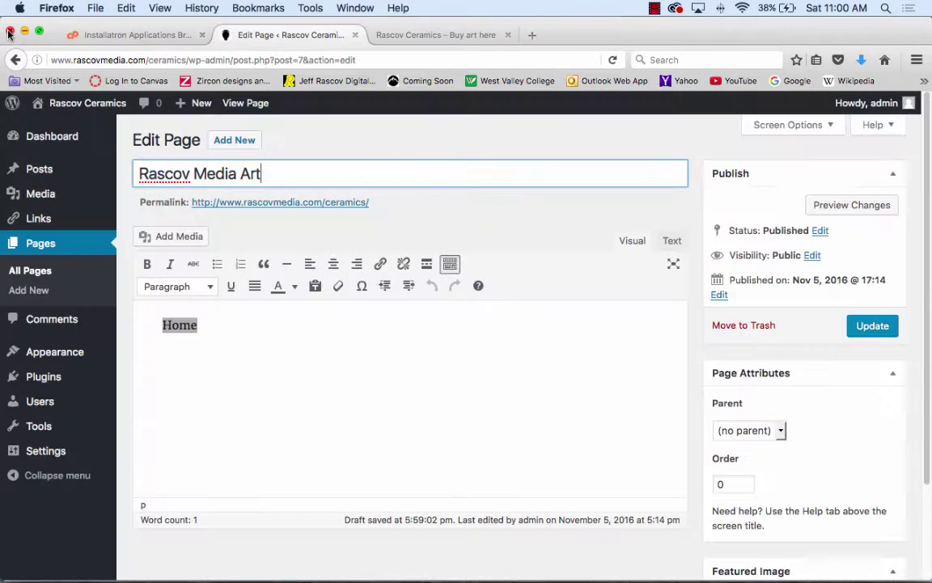
# - Update the Rascov Media Art page, then go to the Plugins Add New screen
pyautogui.click(244, 174)
pyautogui.click(267, 173)
pyautogui.moveTo(45, 379)
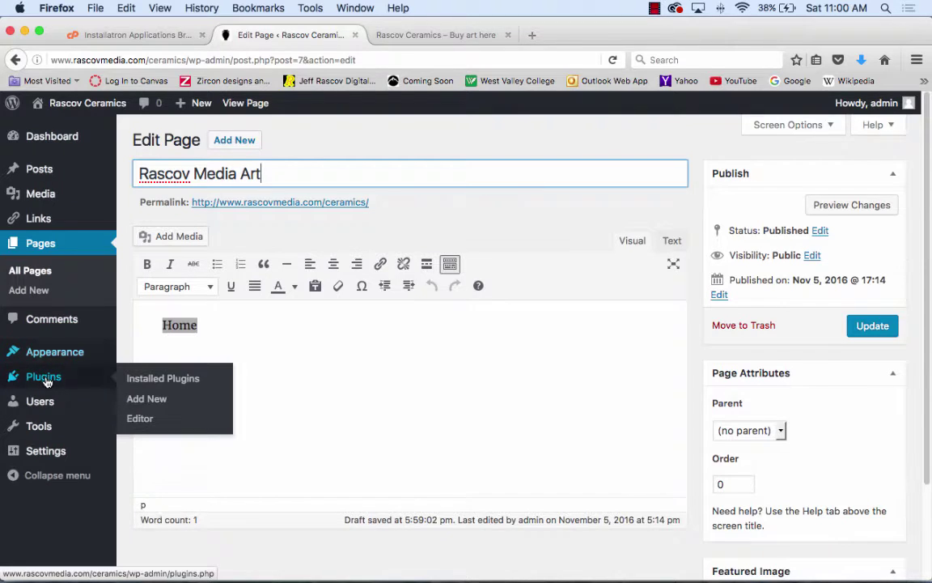
pyautogui.click(157, 405)
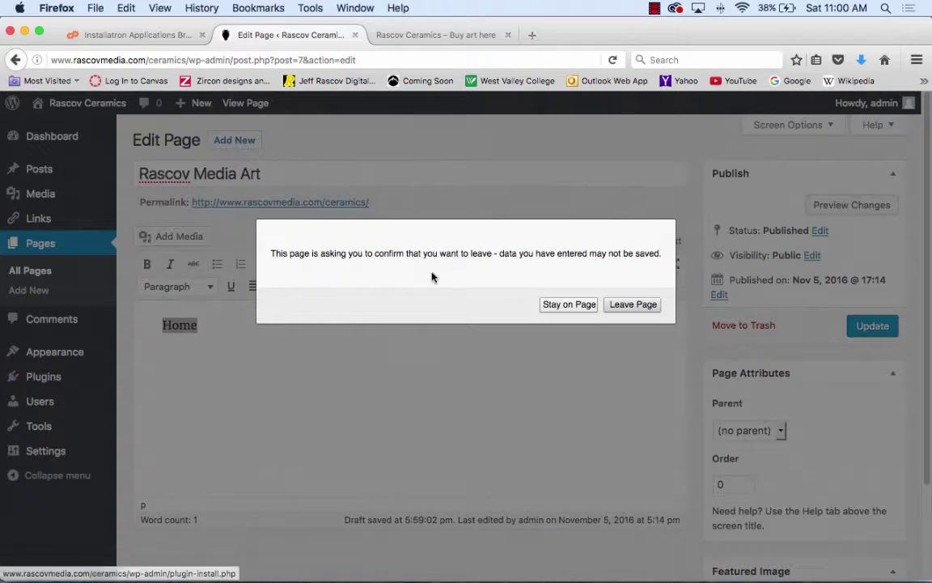
pyautogui.click(564, 304)
pyautogui.click(878, 326)
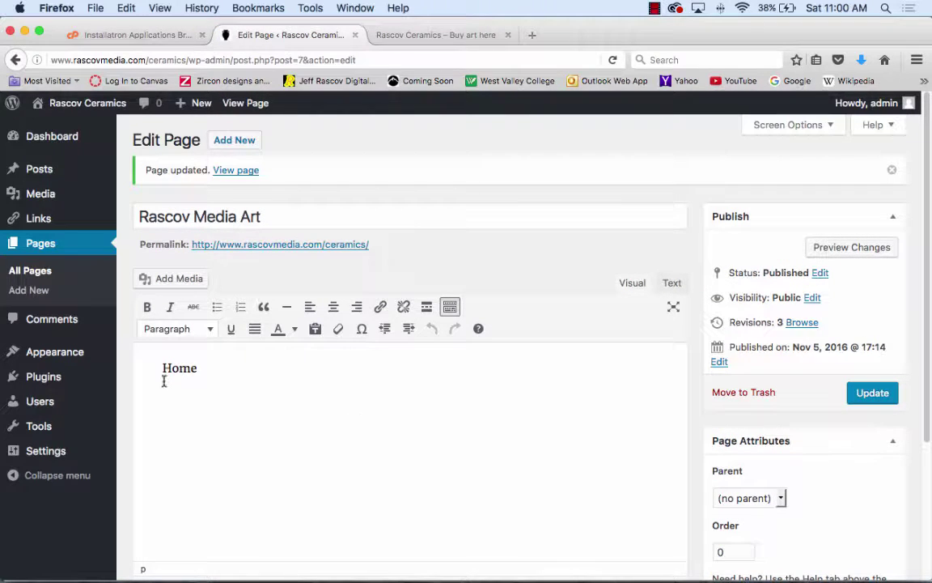
pyautogui.moveTo(67, 382)
pyautogui.click(136, 406)
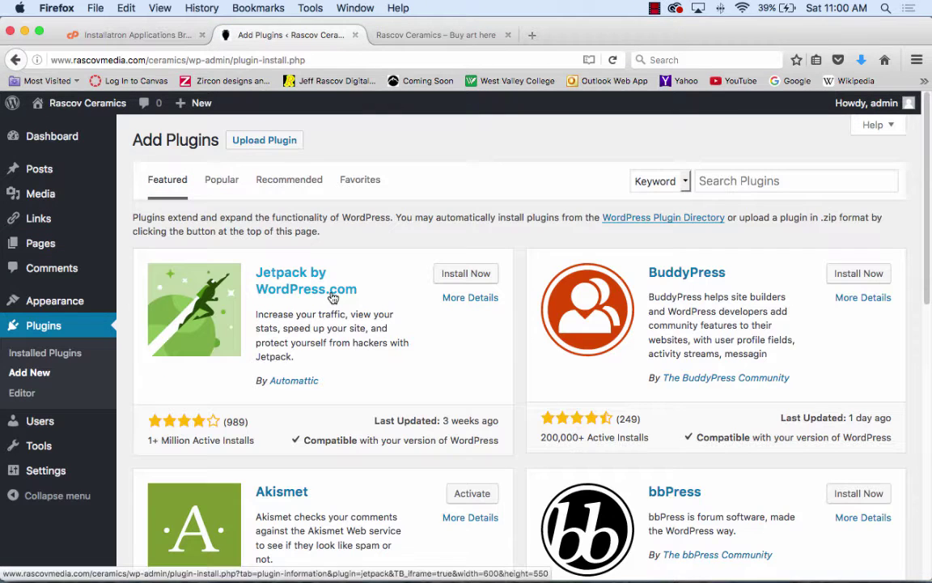
# - Search plugins for 'yoast seo', install and activate Yoast SEO, then go to Pages
pyautogui.click(832, 179)
pyautogui.write('yoast se')
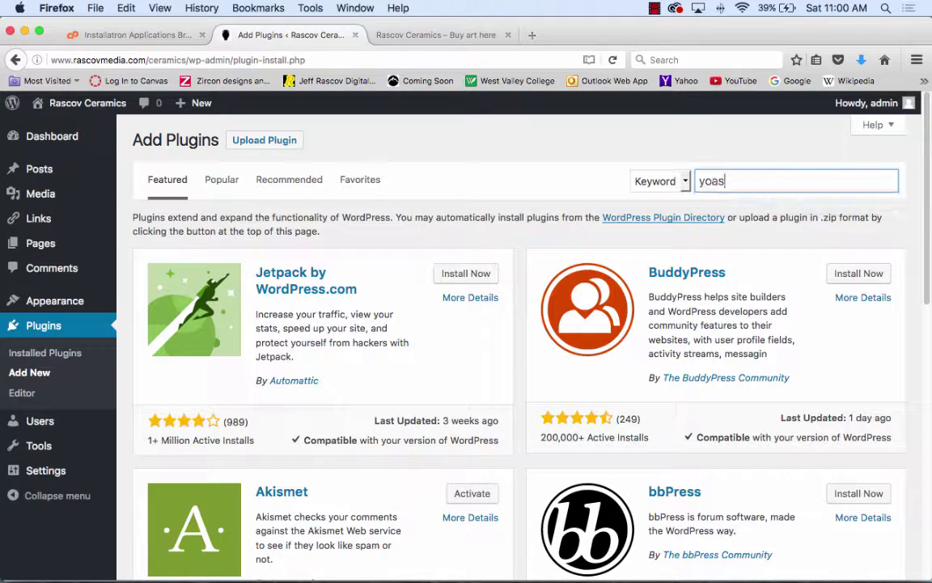
pyautogui.write('o')
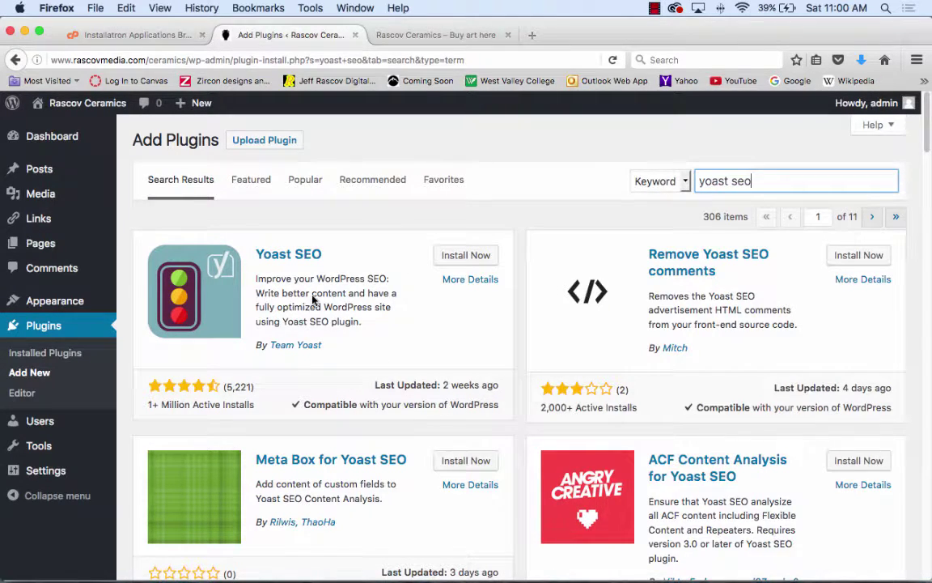
pyautogui.click(468, 256)
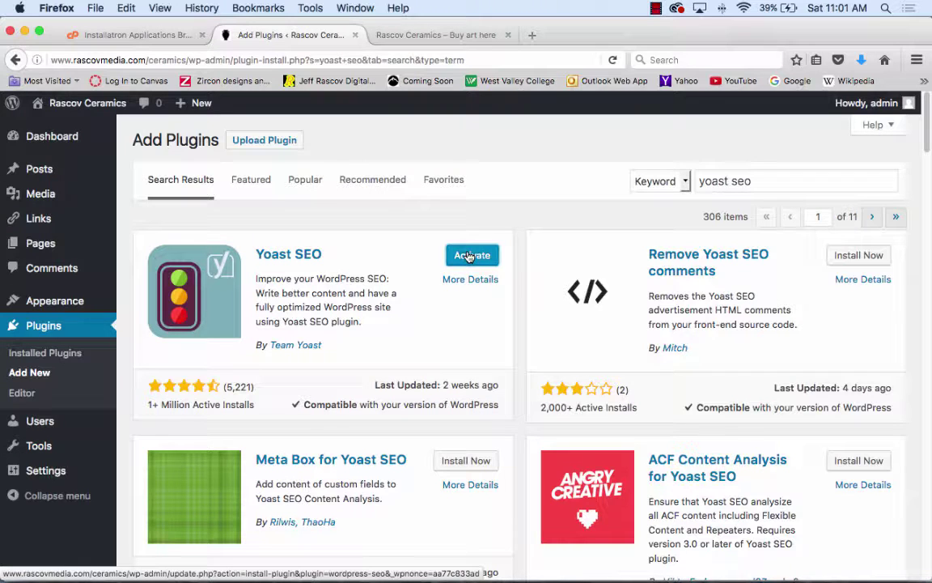
pyautogui.click(479, 257)
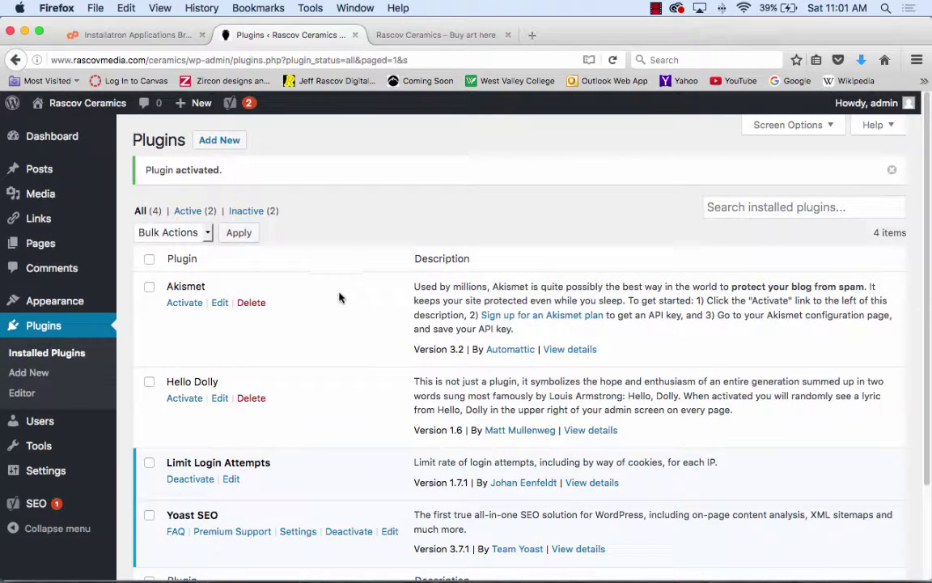
pyautogui.click(44, 245)
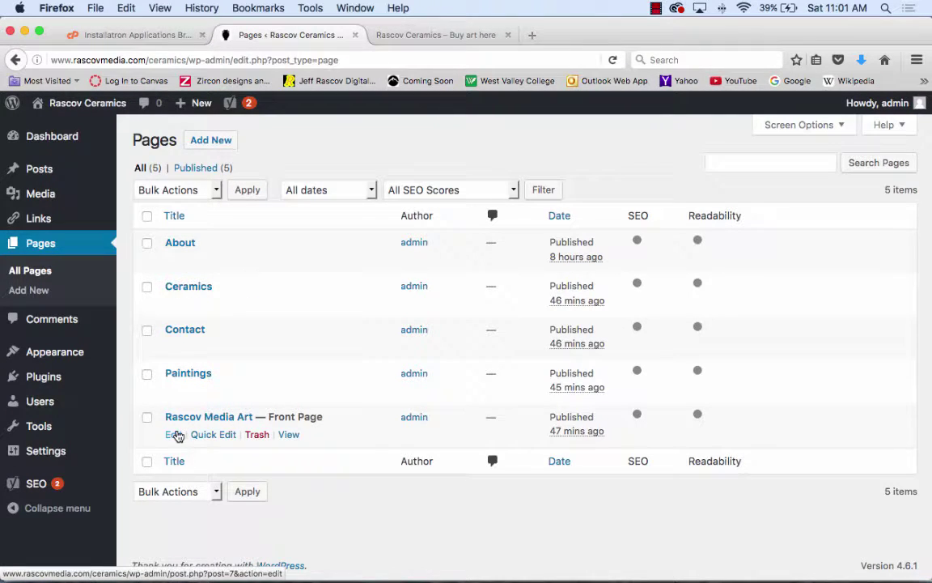
# - Open Rascov Media Art for editing and scroll down to the Yoast SEO snippet preview
pyautogui.click(173, 435)
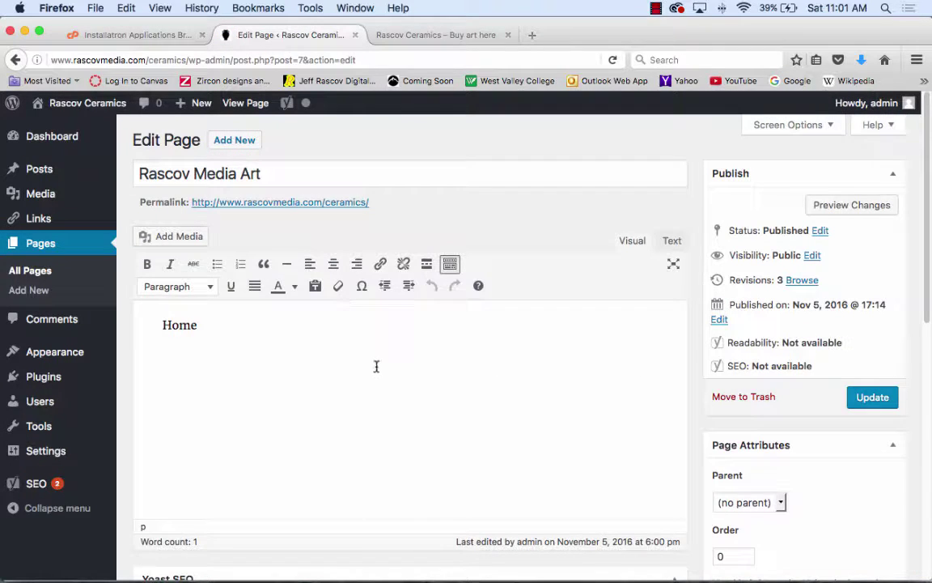
pyautogui.scroll(-10, 376, 369)
pyautogui.scroll(-1, 253, 303)
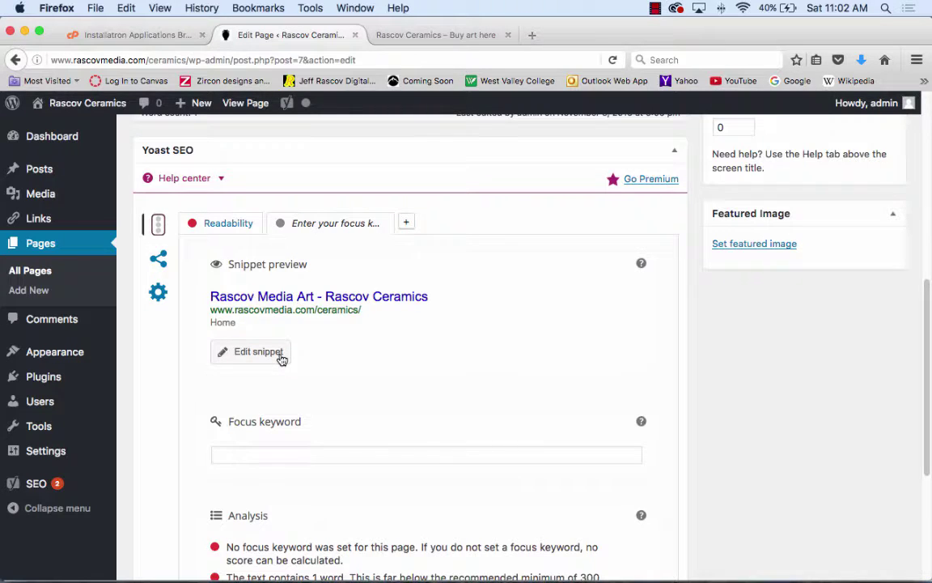
# - Set the Yoast SEO title to 'Rascov Media Art for Sale'
pyautogui.click(280, 358)
pyautogui.click(515, 417)
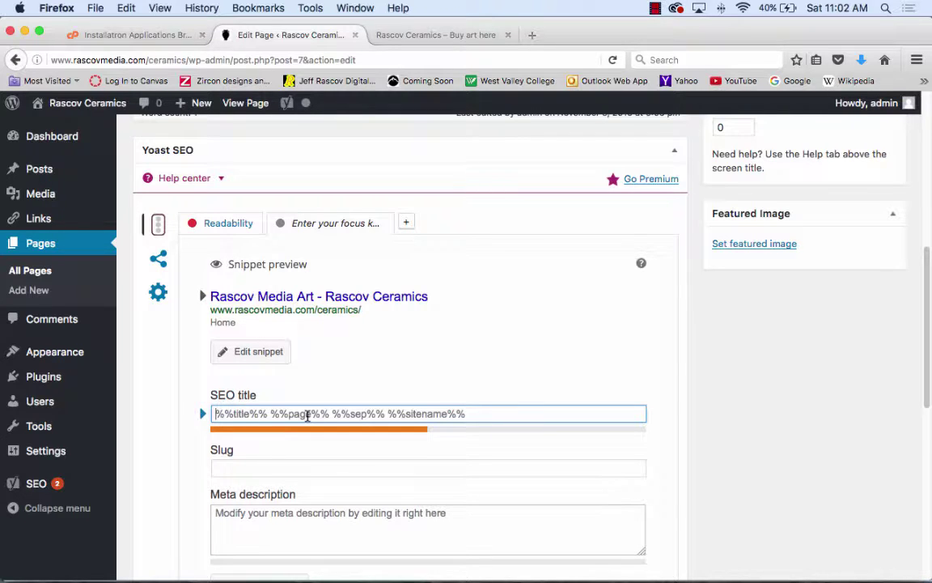
pyautogui.write('Rasco')
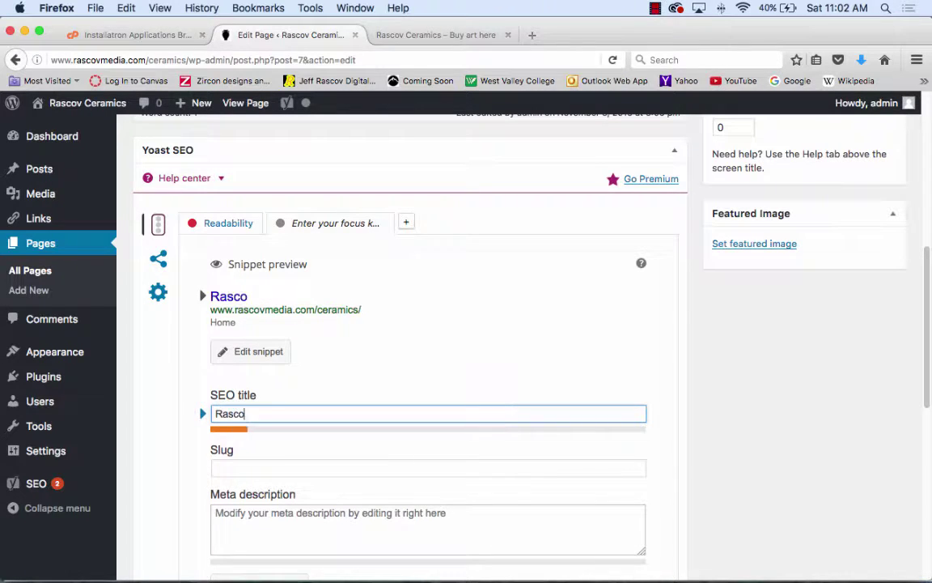
pyautogui.write('v Media Art')
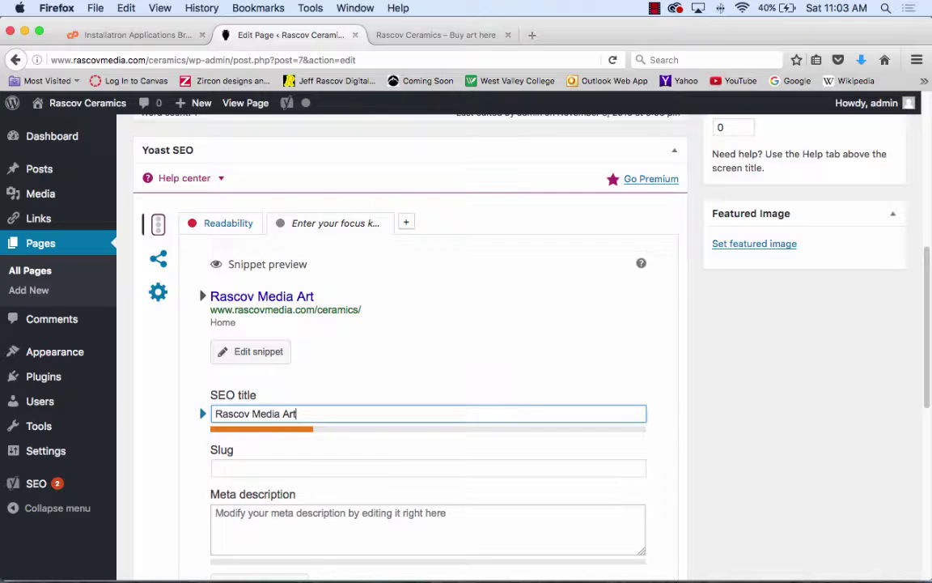
pyautogui.write(' for Sale')
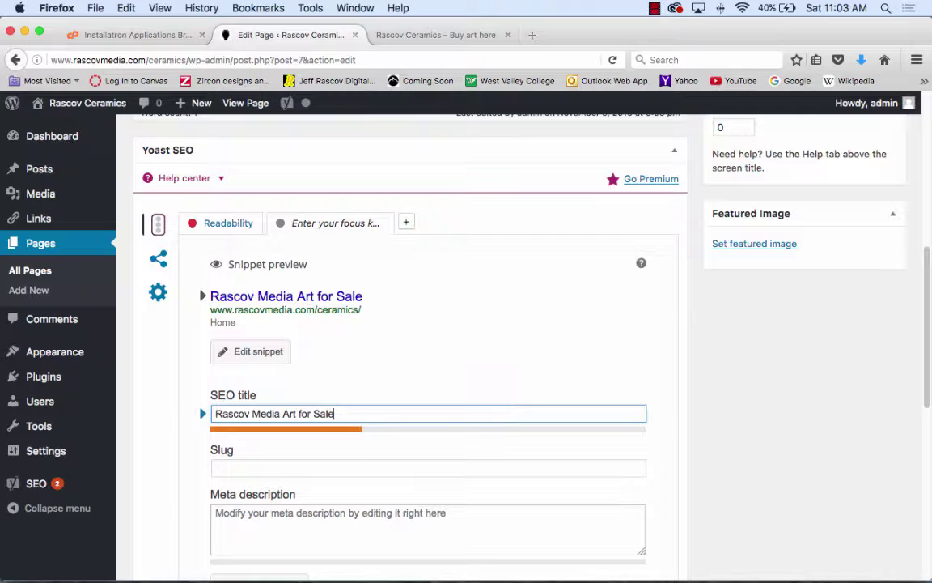
# - Enter the slug 'Art for Sale from Rascov Media', fixing a stray letter
pyautogui.click(296, 469)
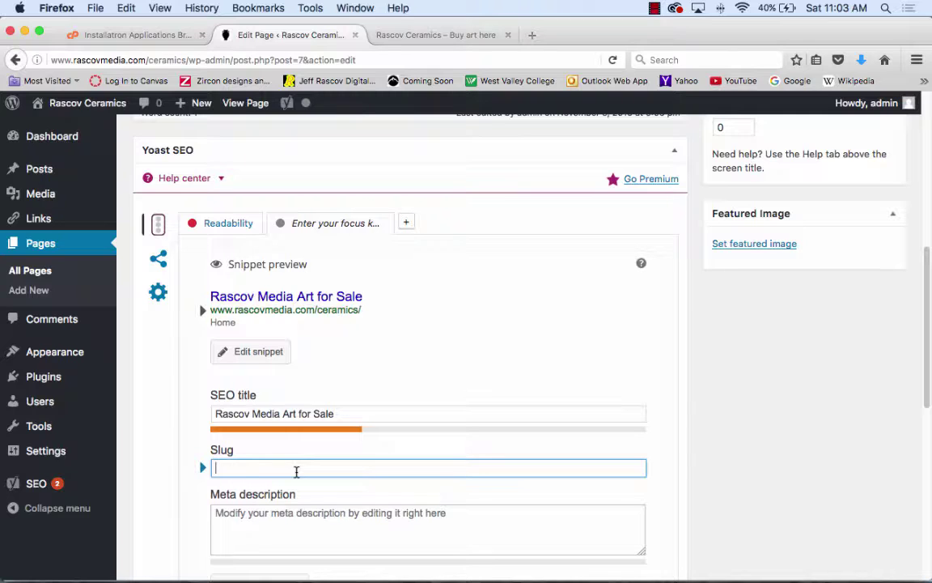
pyautogui.write('Art for Sale from ')
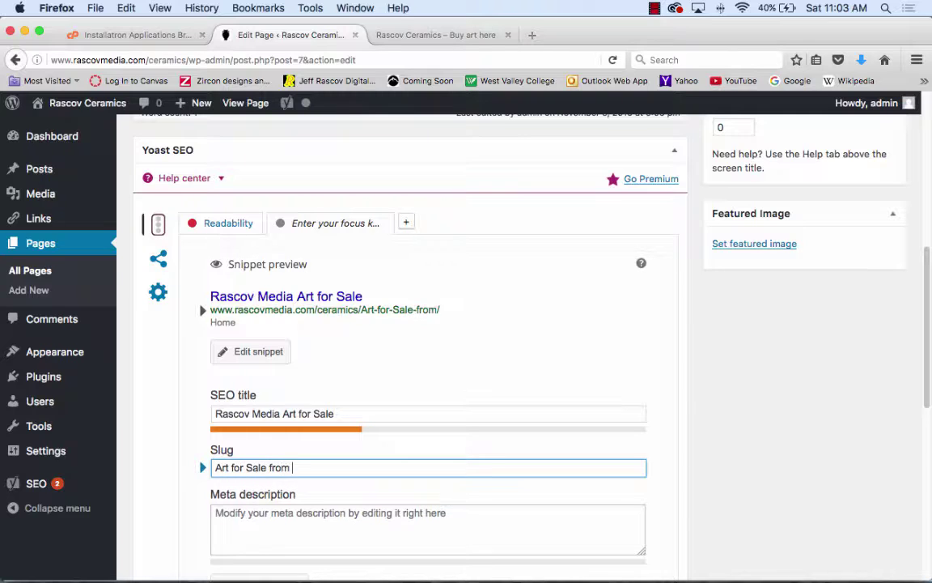
pyautogui.write('A')
pyautogui.press('BackSpace')
pyautogui.write('Rascov Me')
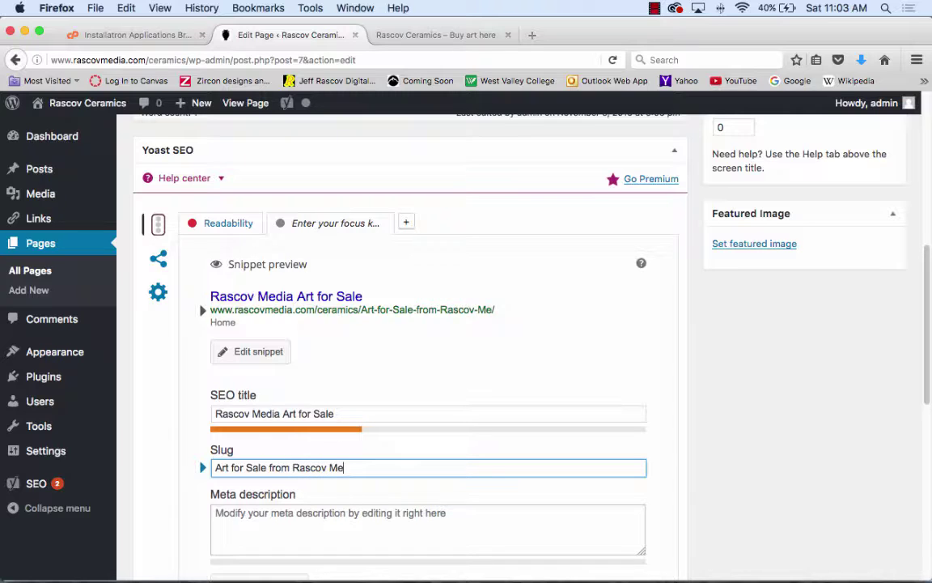
pyautogui.write('dia')
# - Place the caret in the meta description field and open Firefox's File menu
pyautogui.click(478, 518)
pyautogui.scroll(-3, 479, 522)
pyautogui.scroll(-2, 476, 477)
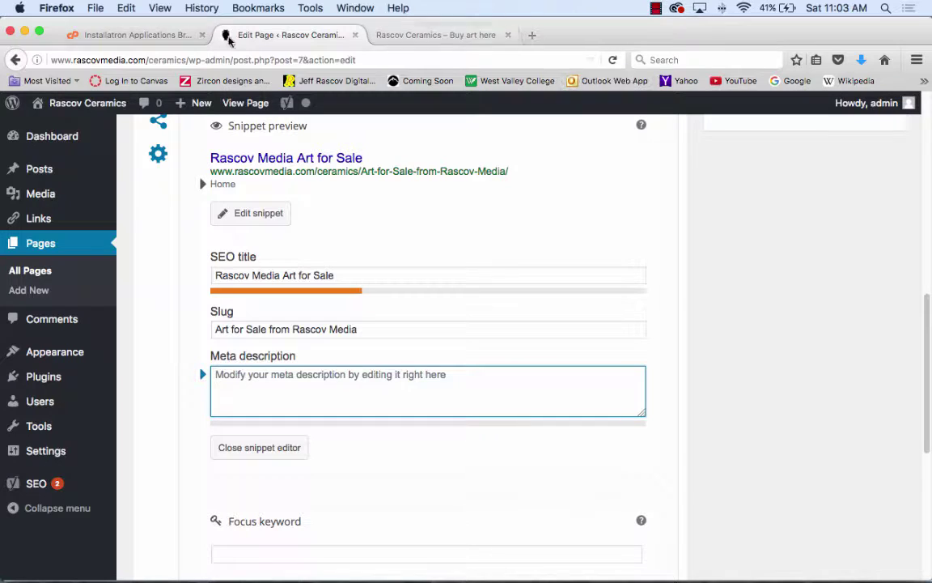
pyautogui.click(104, 8)
# - Search Google for 'zircon exitpoint' in a new browser window
pyautogui.click(99, 39)
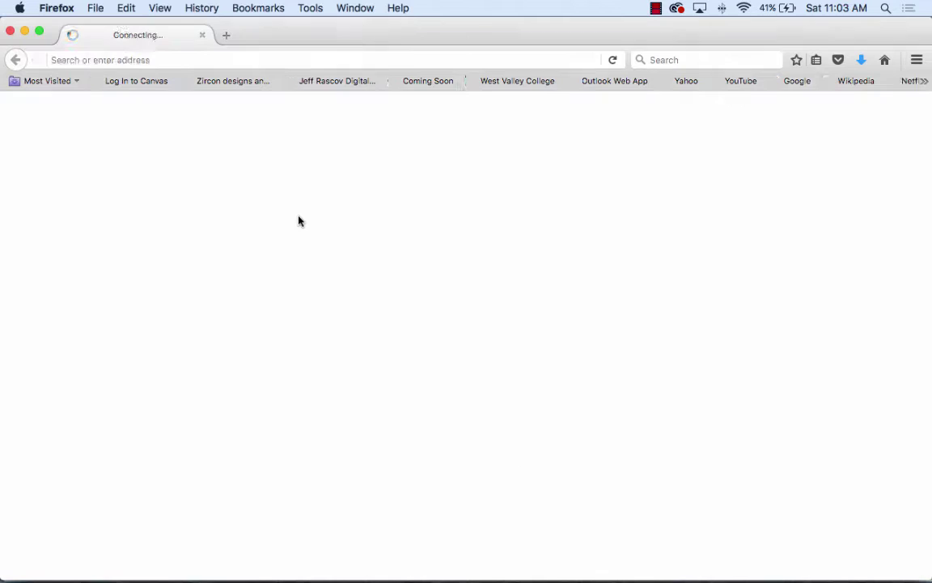
pyautogui.rightClick(302, 338)
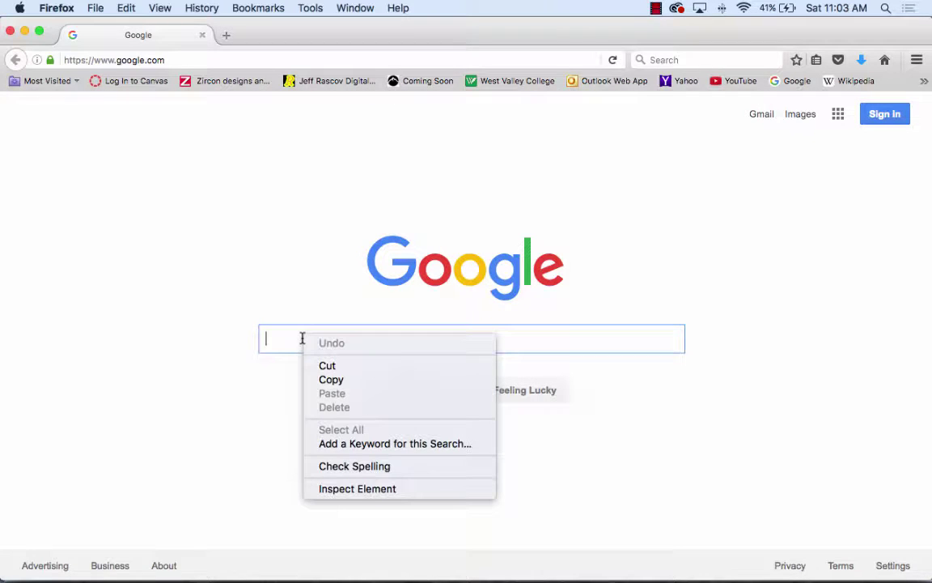
pyautogui.click(271, 336)
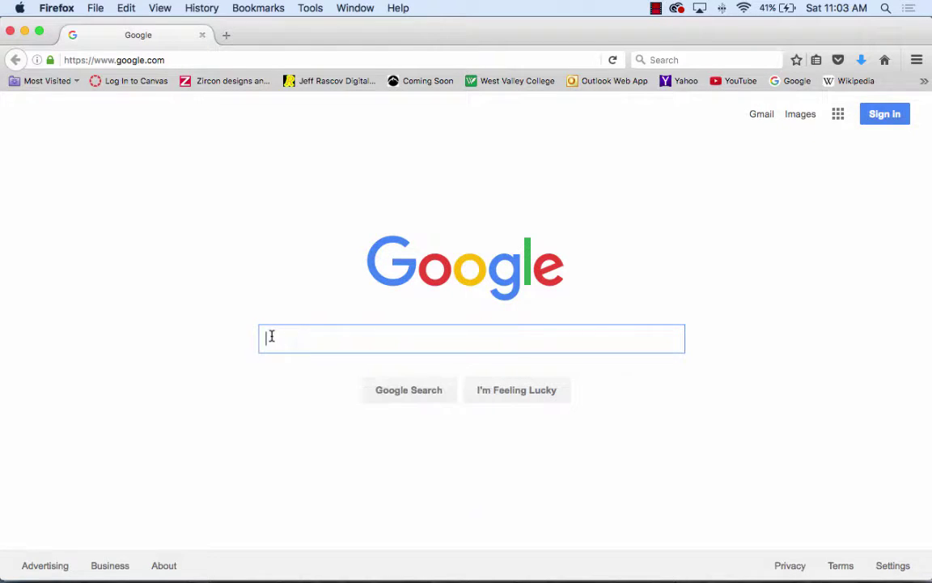
pyautogui.write('zircon ')
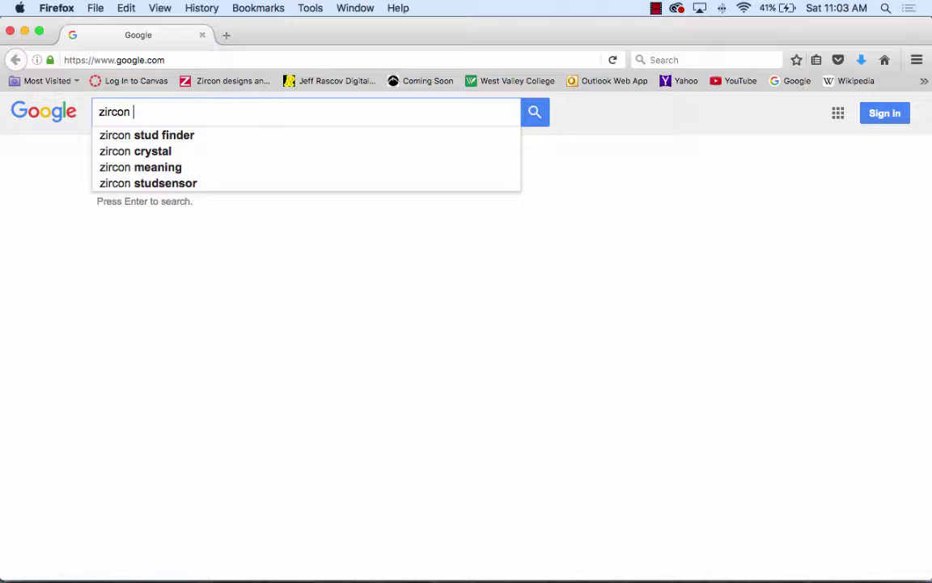
pyautogui.write('exitpoint')
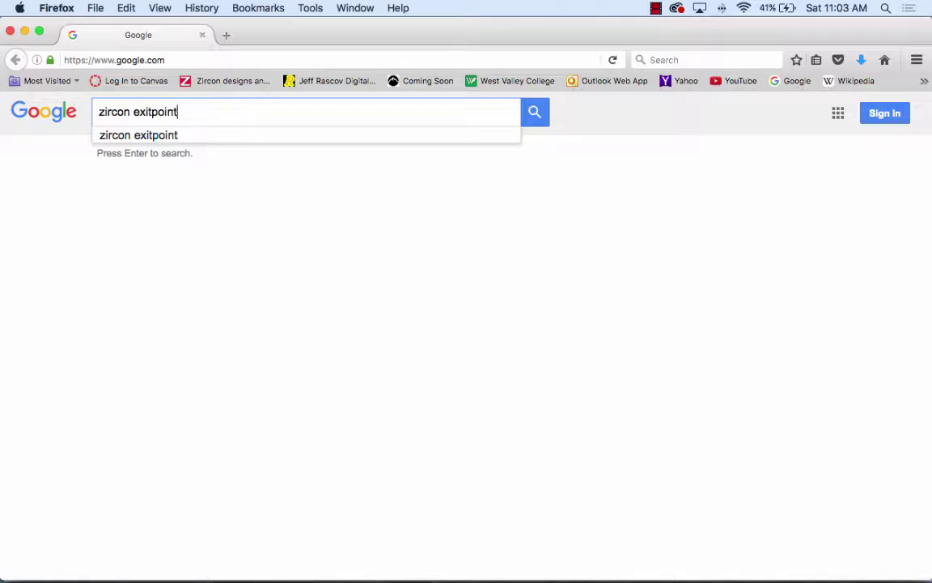
pyautogui.press('Return')
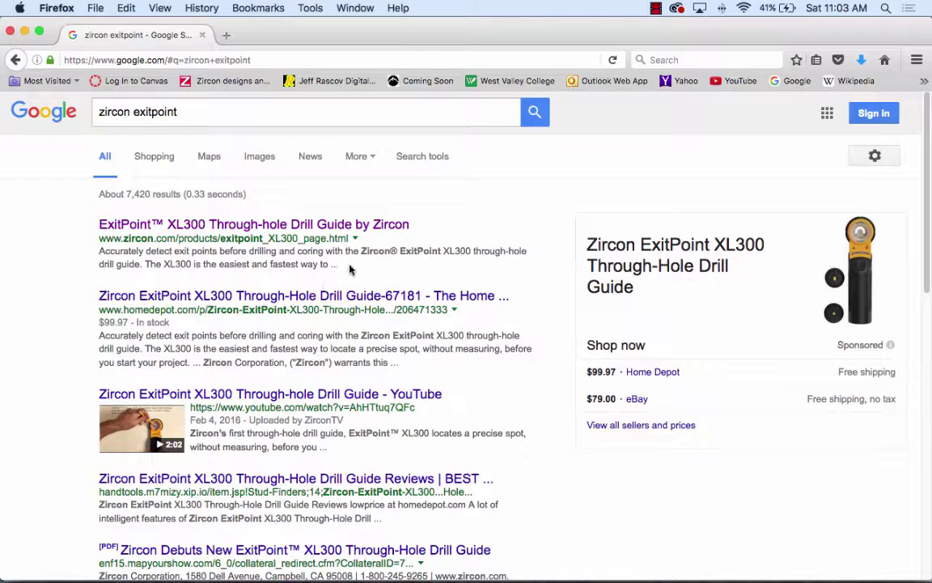
# - Highlight the Zircon, Facebook and shopyourway result descriptions, then move the window aside
pyautogui.moveTo(399, 367); pyautogui.dragTo(91, 335)
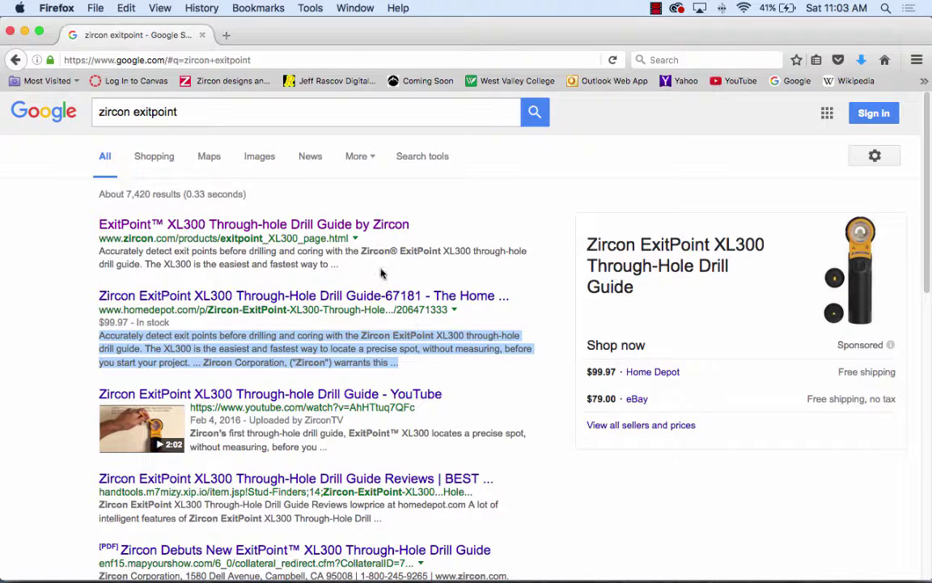
pyautogui.moveTo(338, 268); pyautogui.dragTo(92, 252)
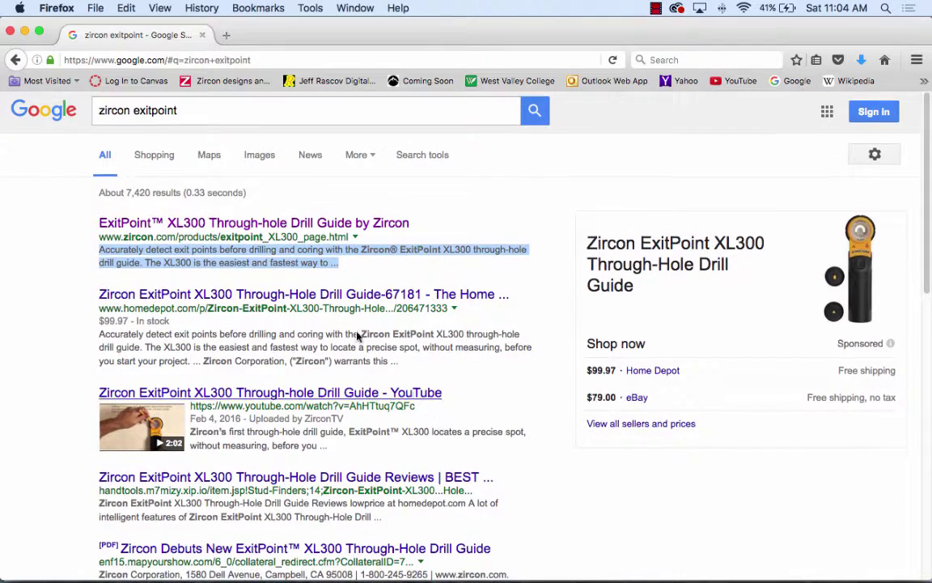
pyautogui.scroll(-5, 433, 422)
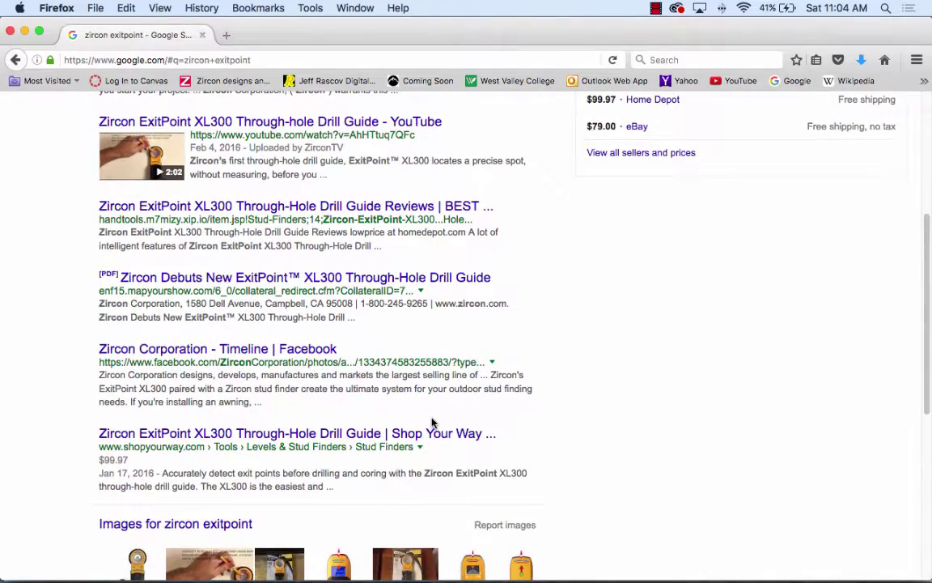
pyautogui.moveTo(273, 408); pyautogui.dragTo(92, 374)
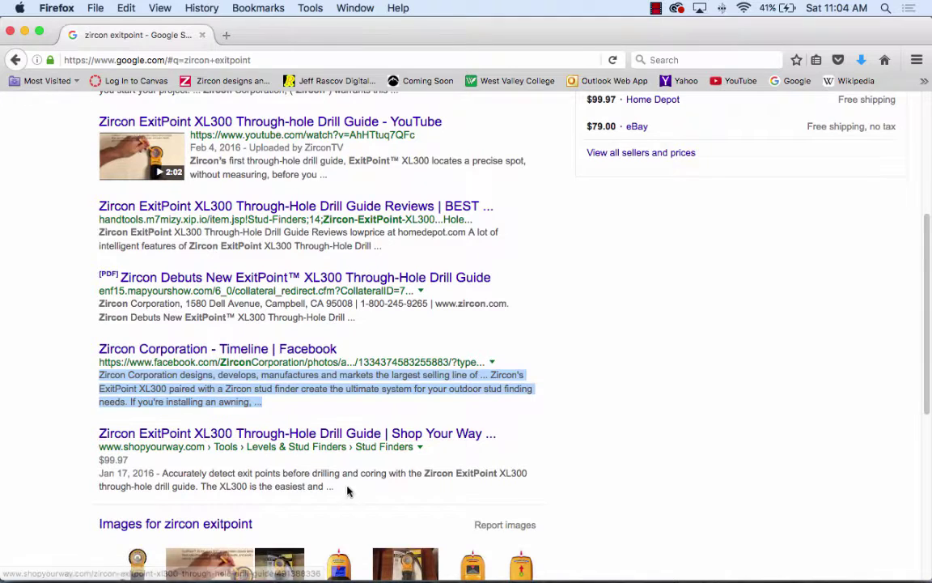
pyautogui.moveTo(335, 487); pyautogui.dragTo(101, 476)
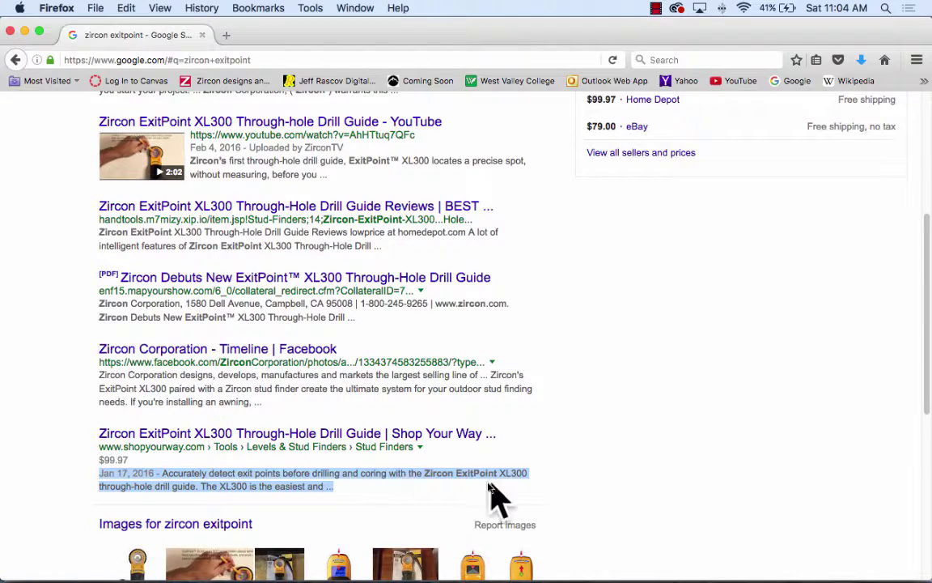
pyautogui.scroll(5, 460, 476)
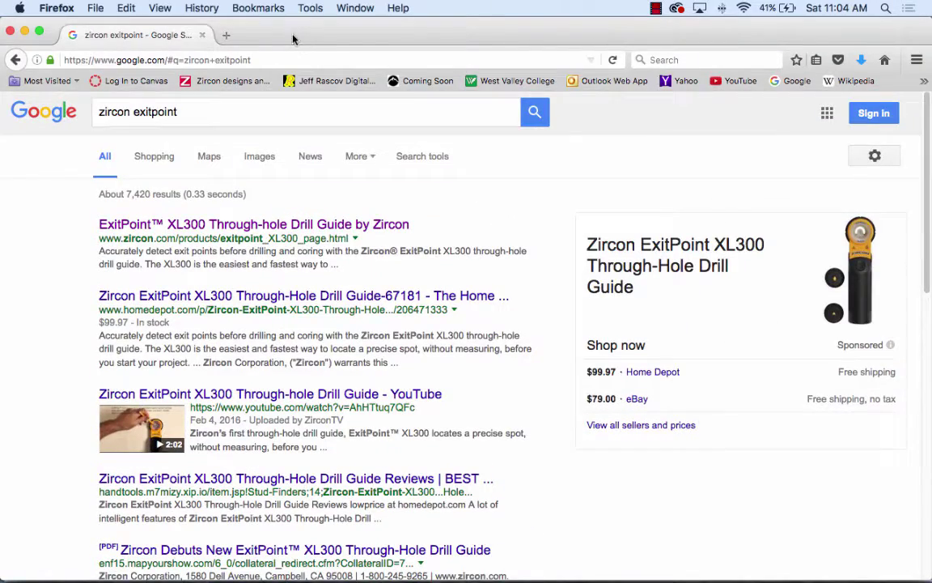
pyautogui.moveTo(293, 37); pyautogui.dragTo(565, 159)
# - Enter the meta description 'The Great art on the planet made by' followed by the artist's name
pyautogui.click(256, 141)
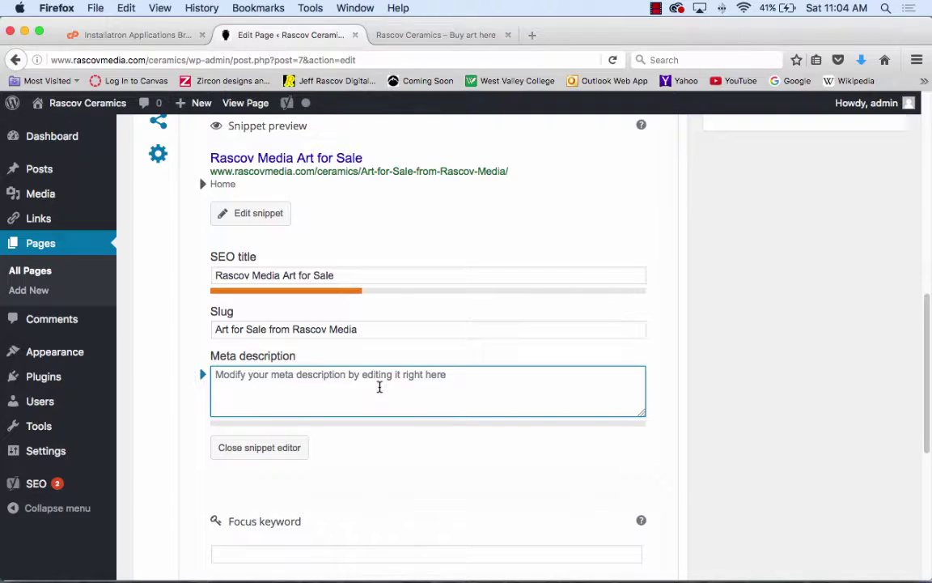
pyautogui.write('The Great ')
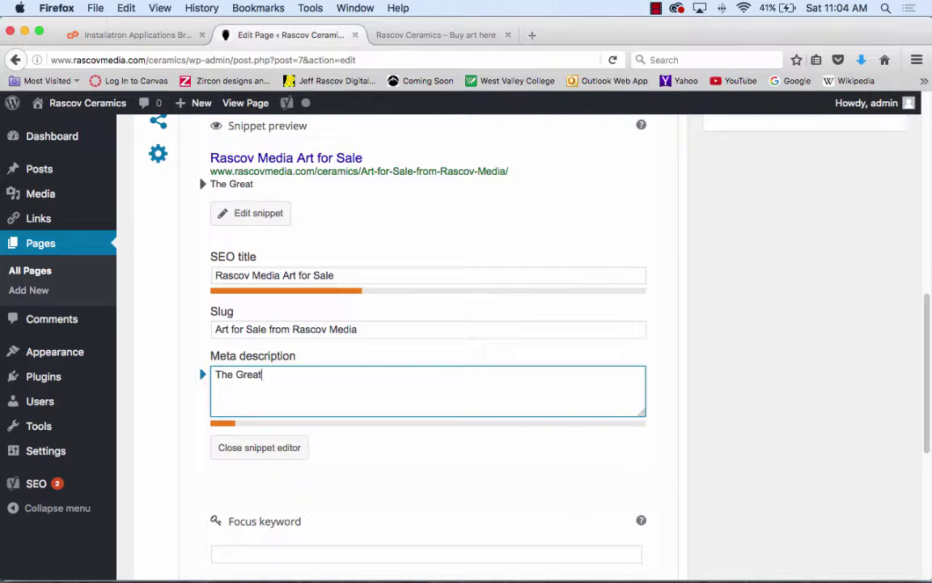
pyautogui.write('art on the planet ')
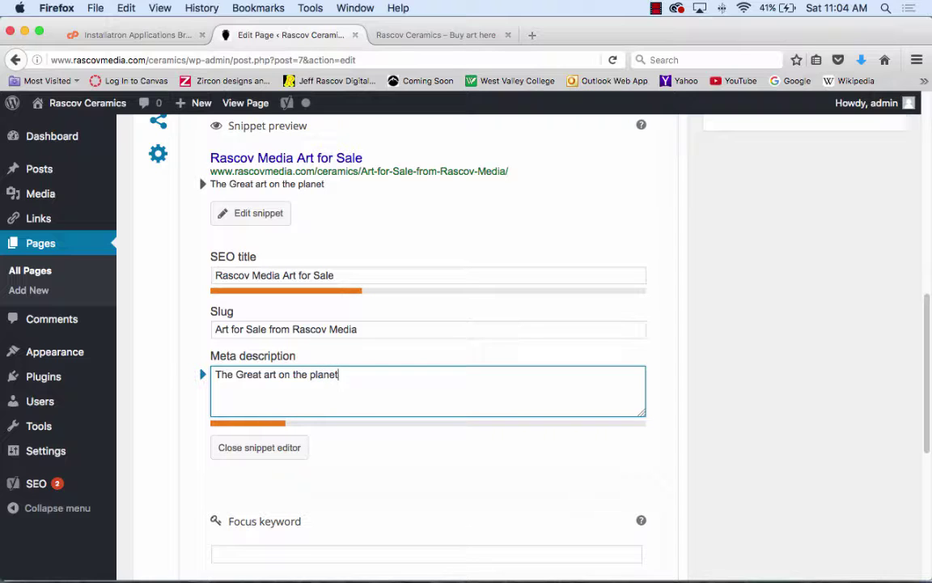
pyautogui.write('made by ')
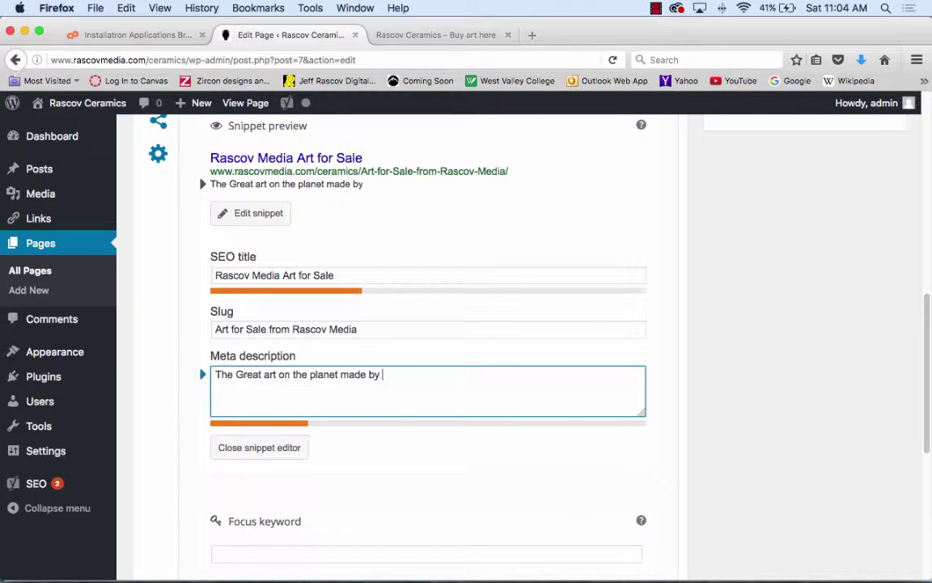
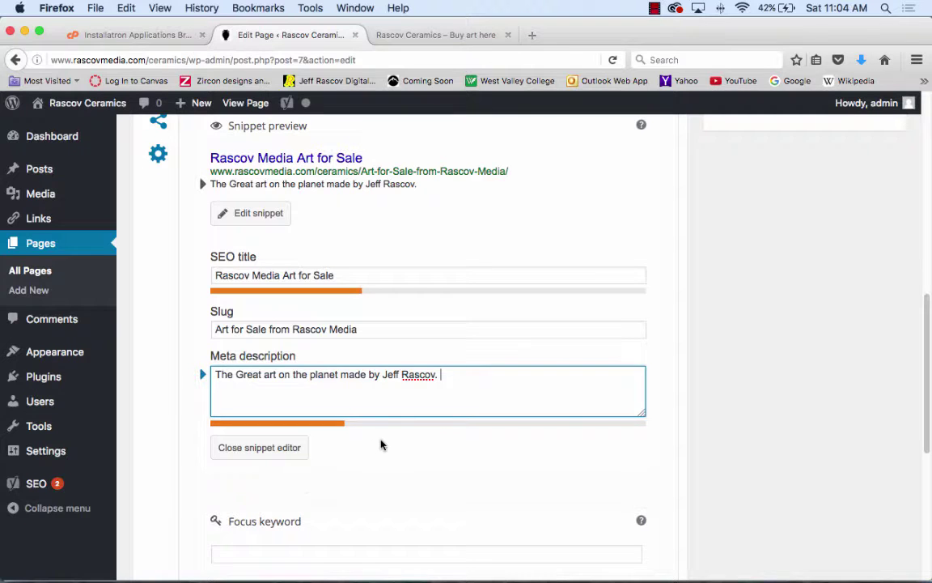
pyautogui.scroll(-5, 382, 444)
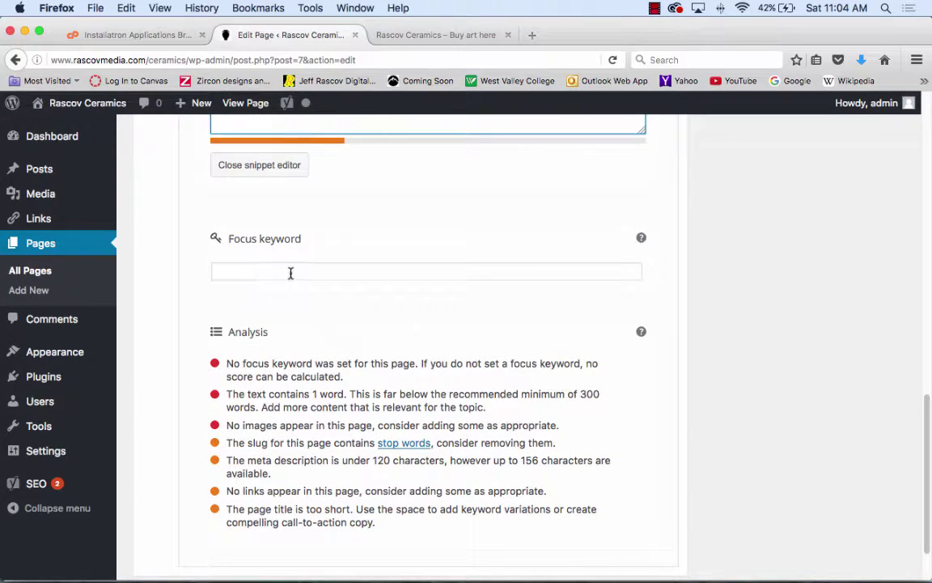
# - Set the Yoast focus keyword to 'Art Rascov Media Ceramics' and close the snippet editor
pyautogui.click(290, 273)
pyautogui.write('Art')
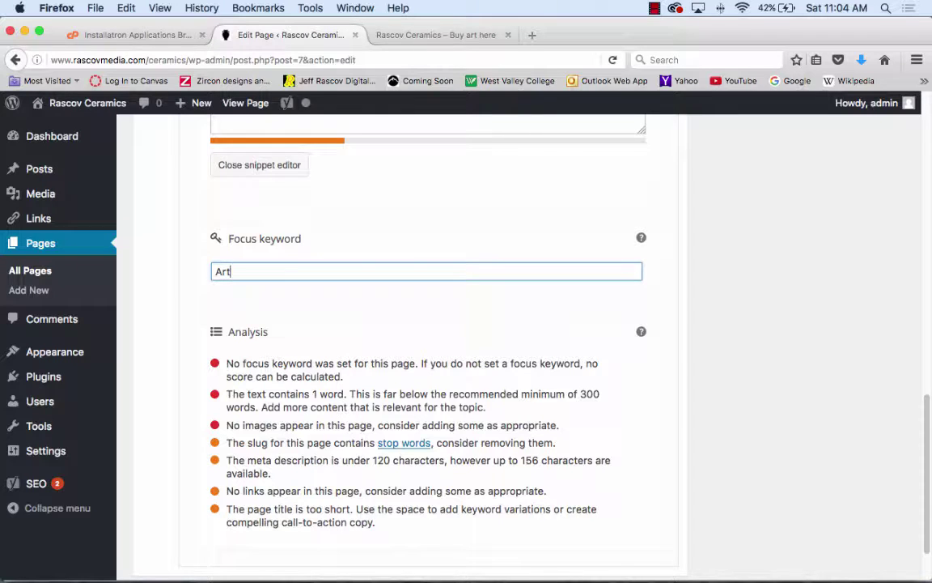
pyautogui.write(' Ra')
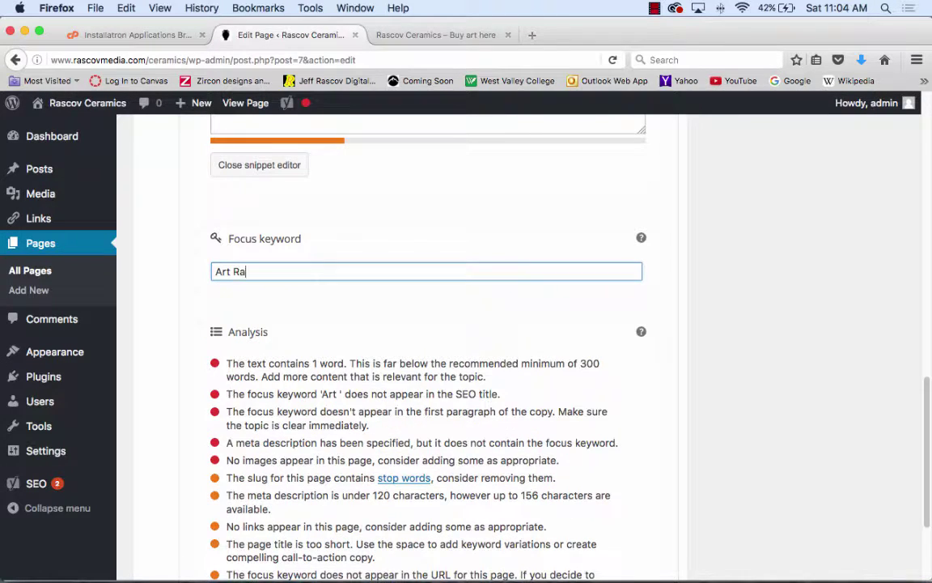
pyautogui.write('scov Media Ceramics')
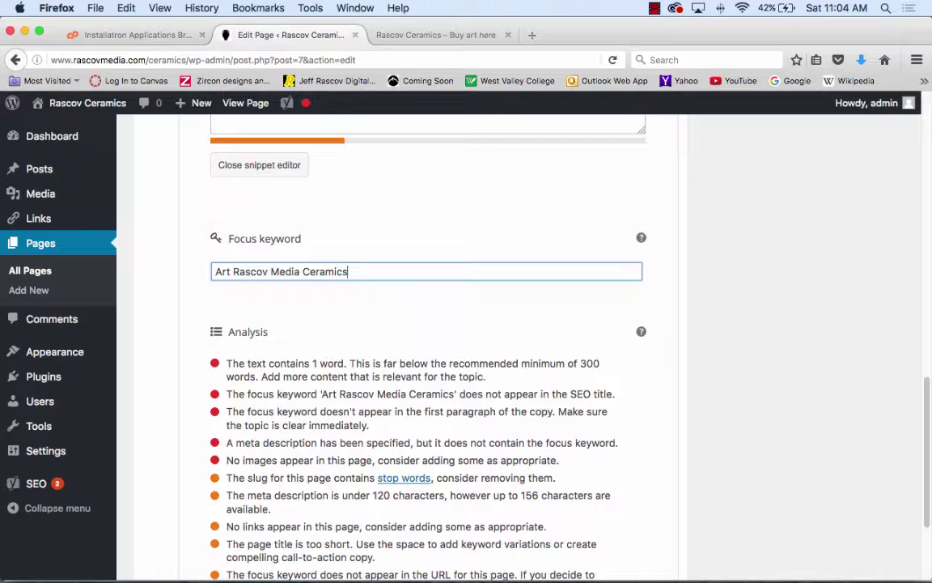
pyautogui.scroll(-4, 564, 404)
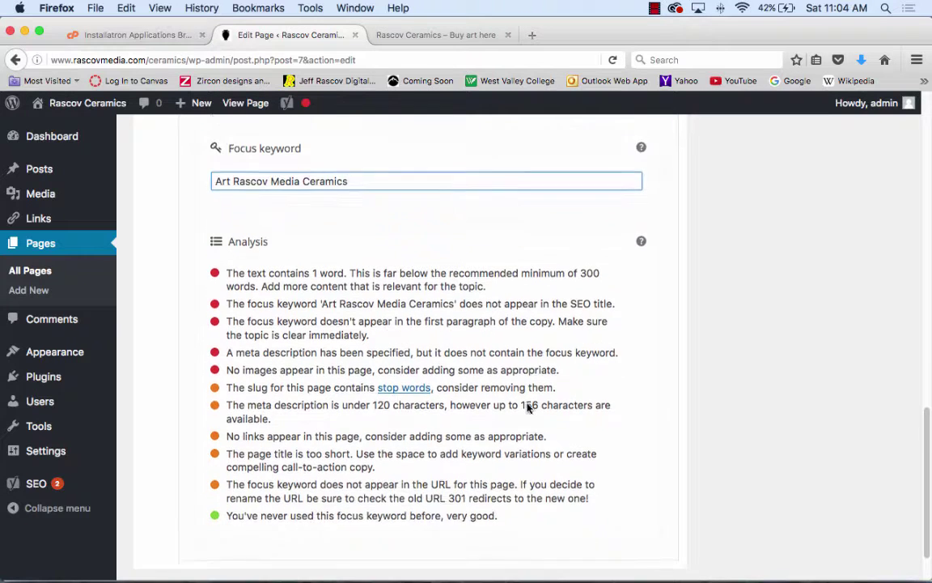
pyautogui.scroll(15, 528, 408)
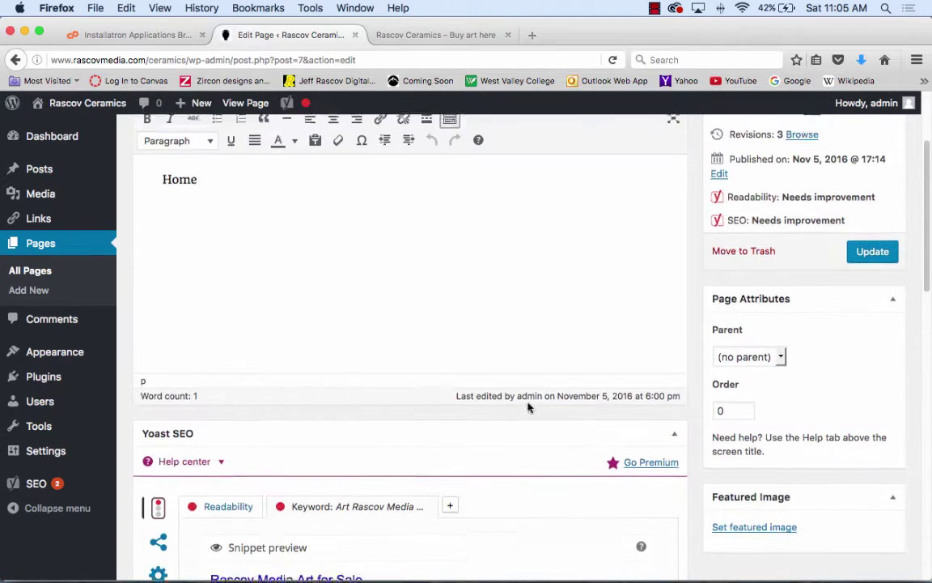
pyautogui.scroll(-8, 528, 407)
pyautogui.scroll(3, 528, 404)
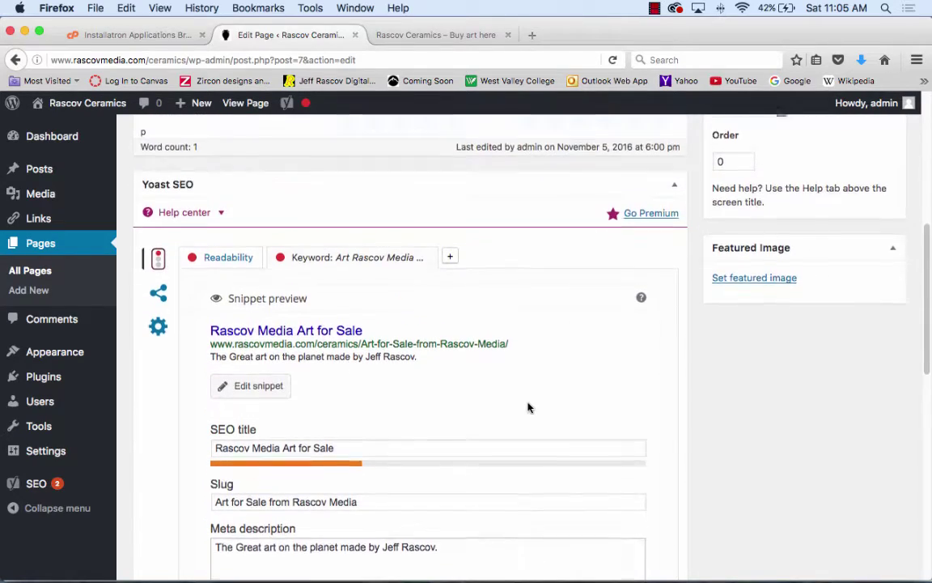
pyautogui.scroll(-15, 527, 408)
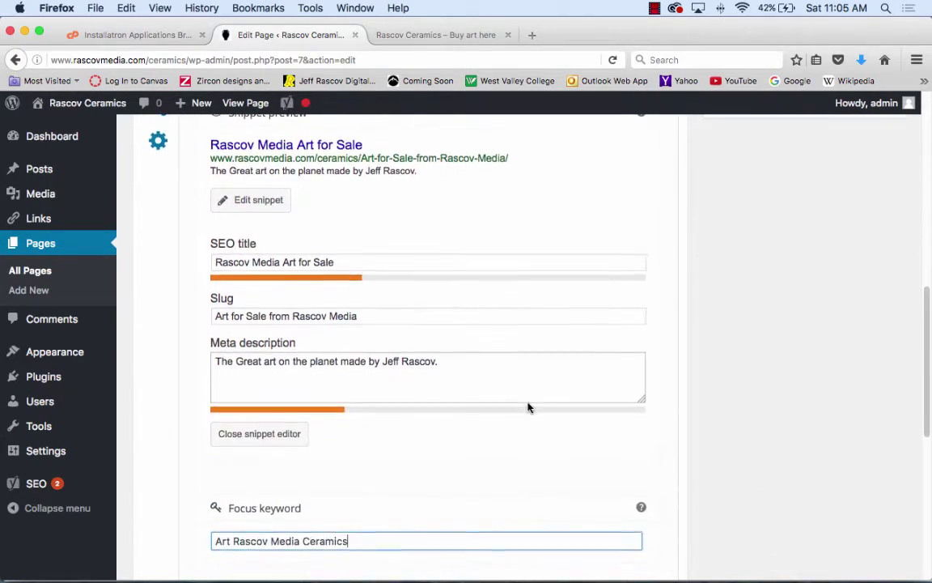
pyautogui.scroll(20, 527, 407)
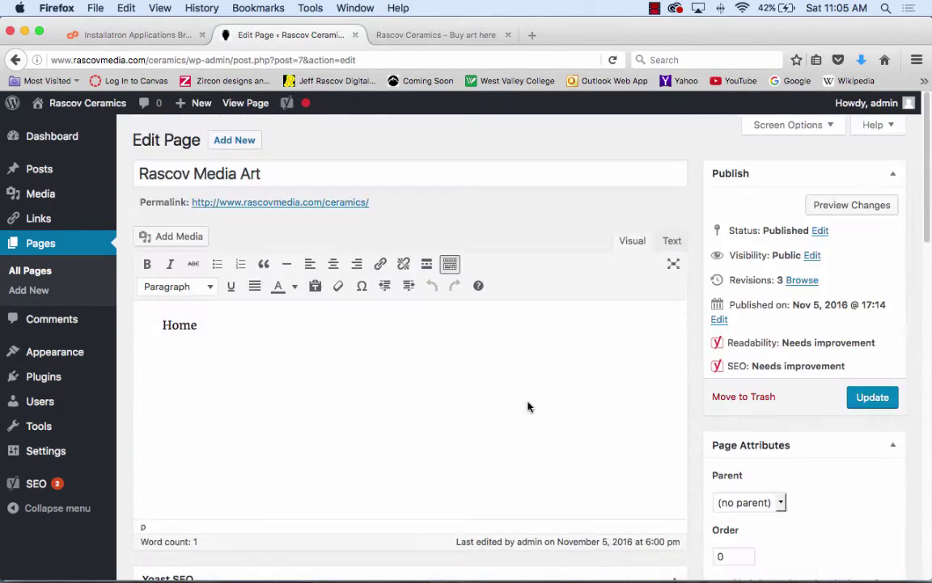
pyautogui.scroll(-20, 528, 406)
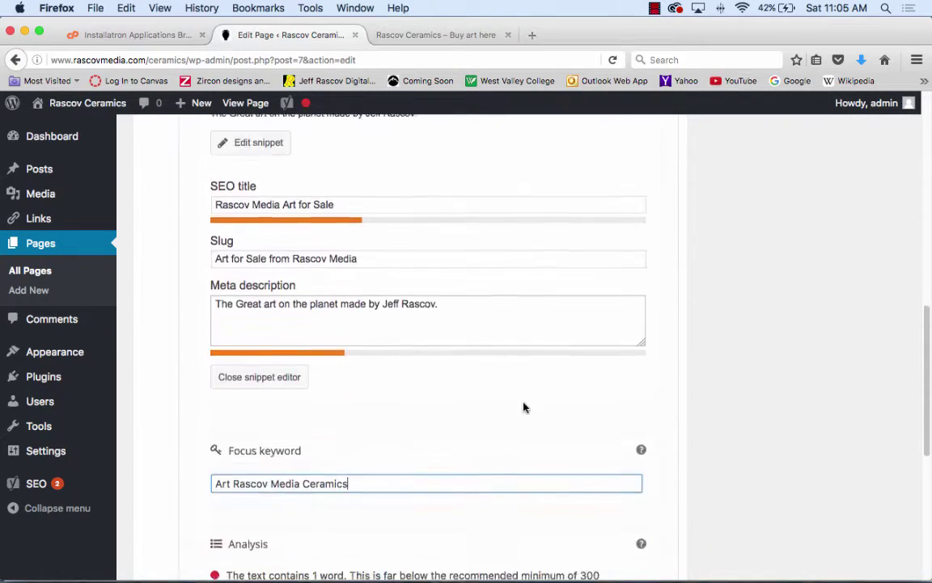
pyautogui.scroll(10, 485, 407)
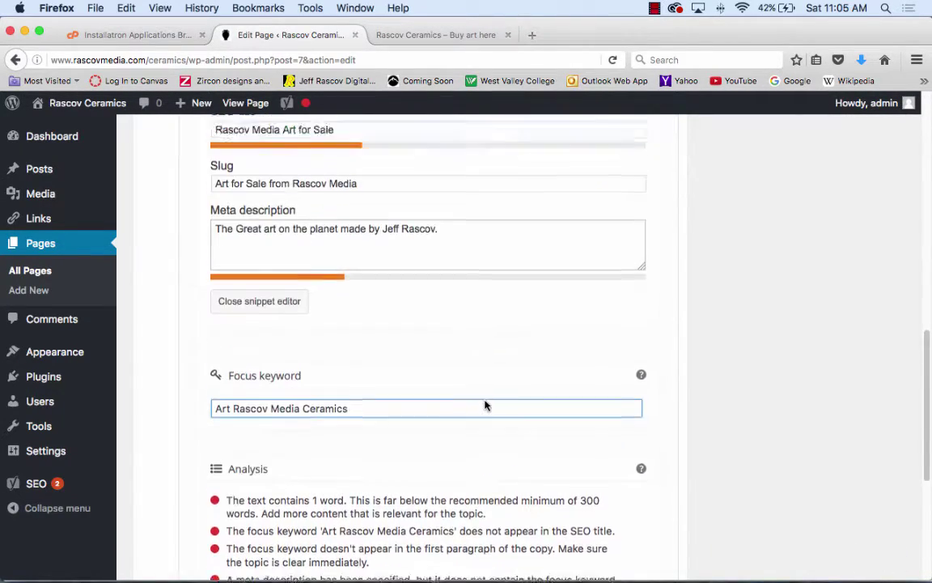
pyautogui.click(293, 458)
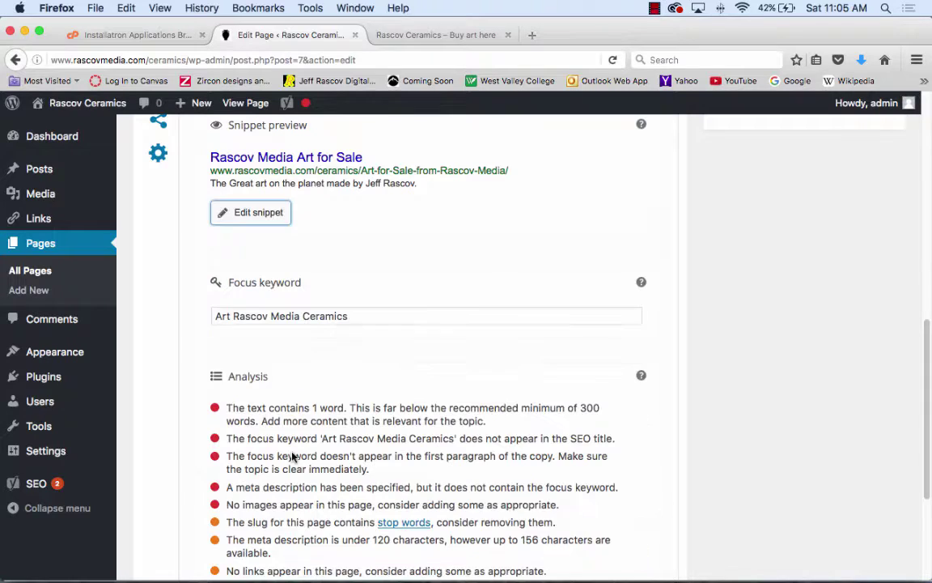
# - Review Yoast's social and advanced settings, then update the Rascov Media Art page
pyautogui.scroll(1, 409, 274)
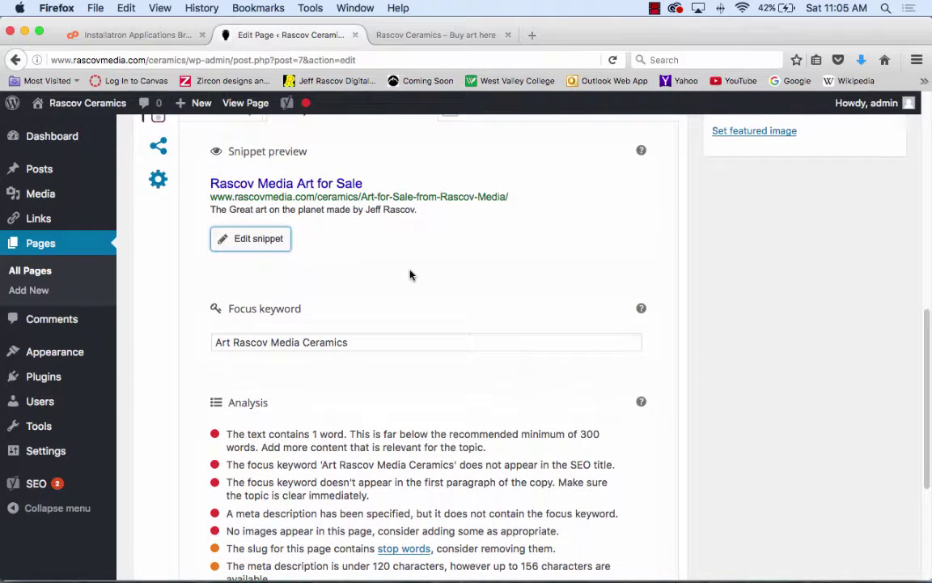
pyautogui.scroll(5, 410, 275)
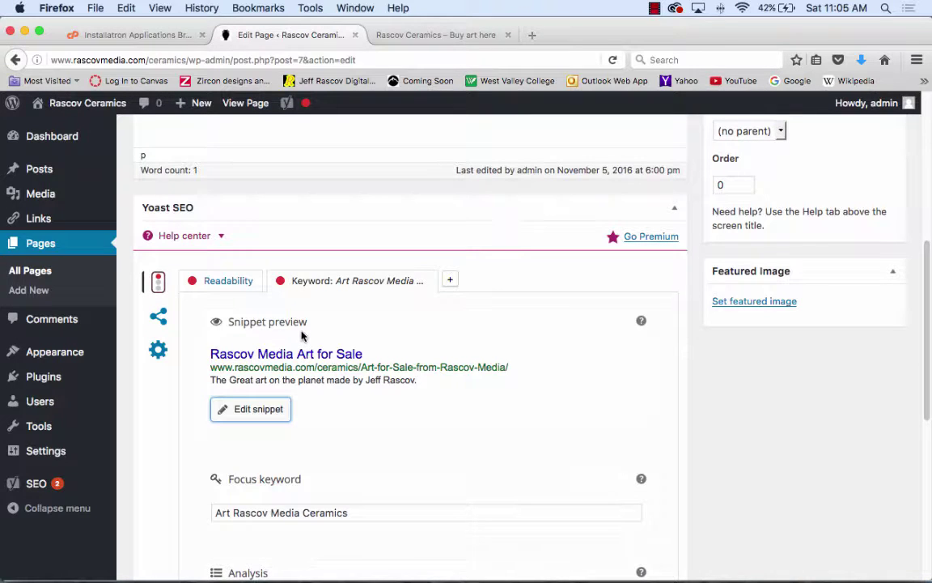
pyautogui.click(156, 320)
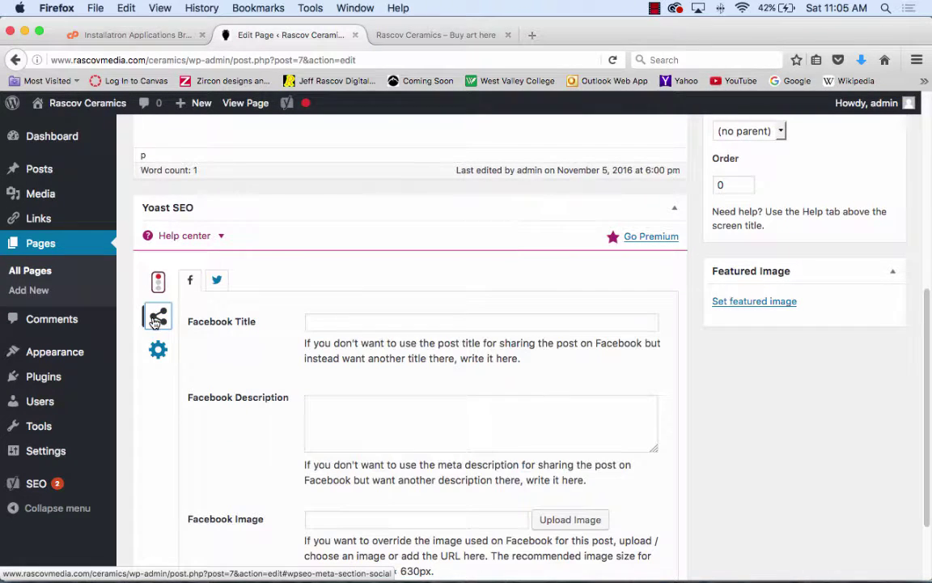
pyautogui.click(158, 356)
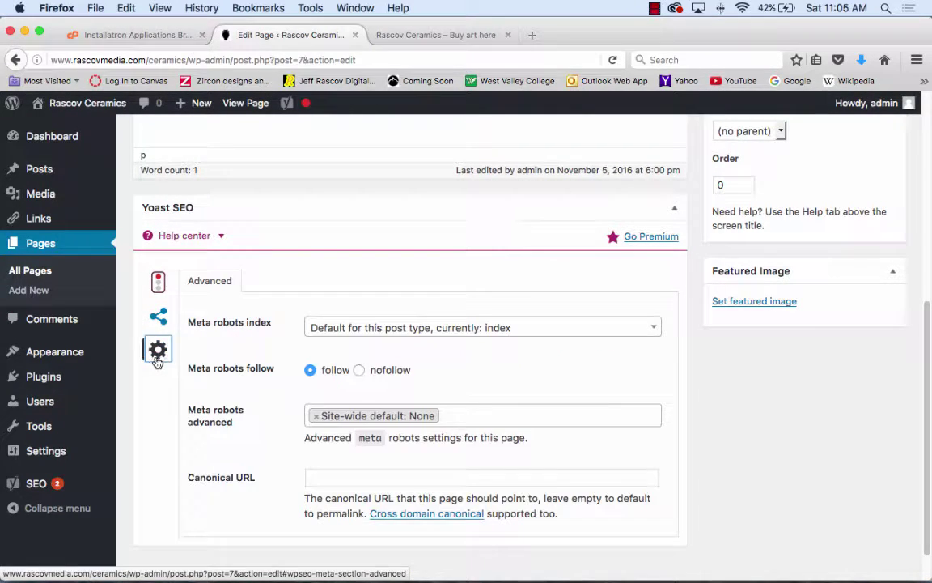
pyautogui.click(158, 283)
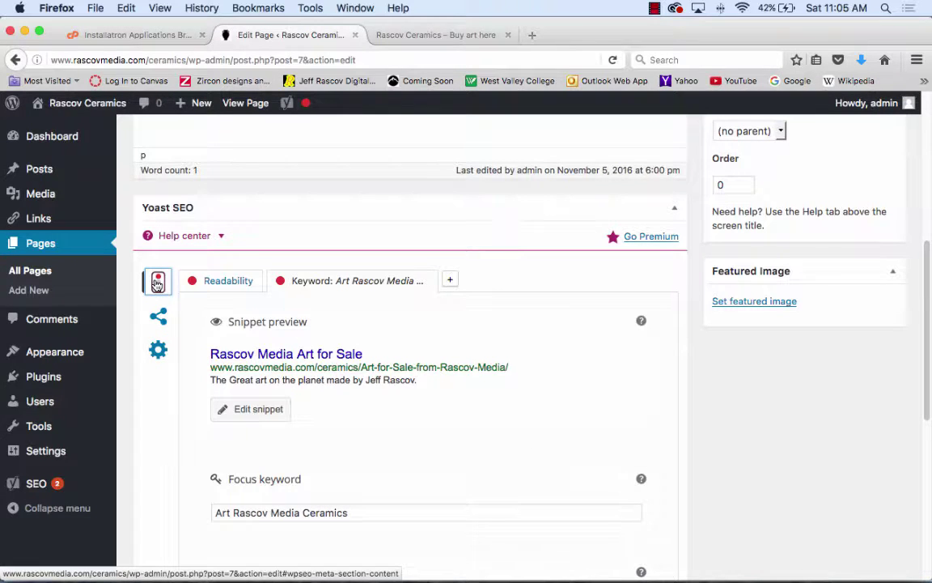
pyautogui.scroll(5, 518, 318)
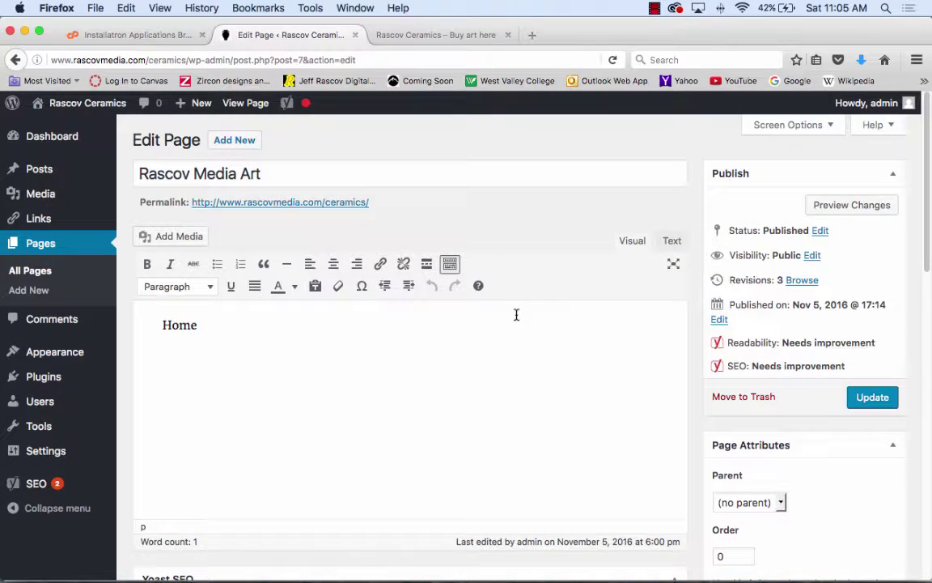
pyautogui.click(879, 397)
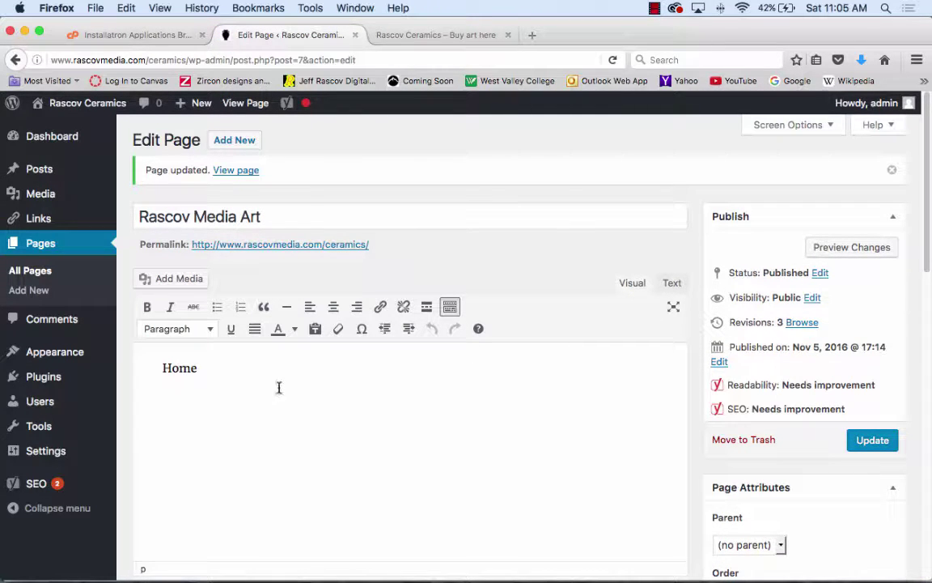
pyautogui.moveTo(113, 373)
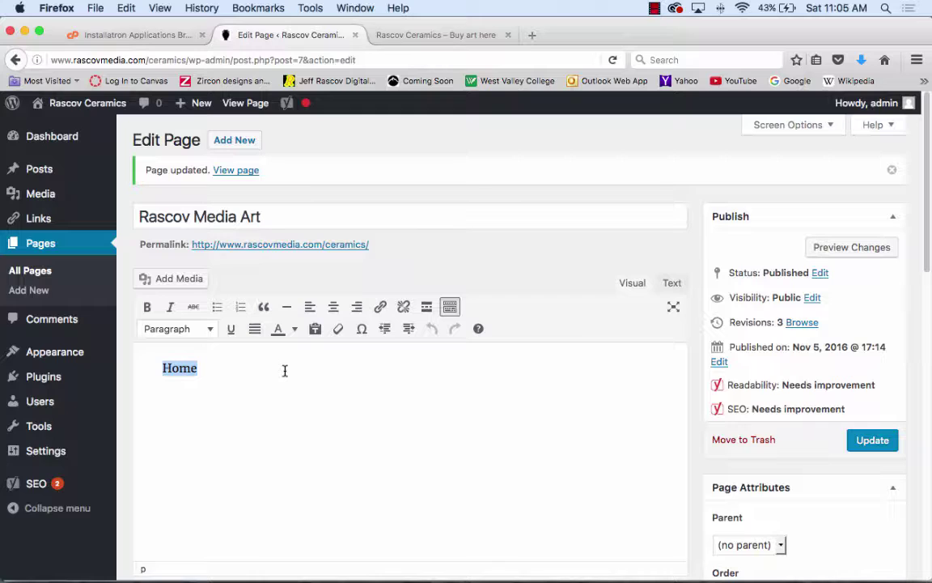
# - Replace 'Home' with 'Rascov Art', add the line 'This is the finest in Ceramics', and select 'Ceramics'
pyautogui.write('Art')
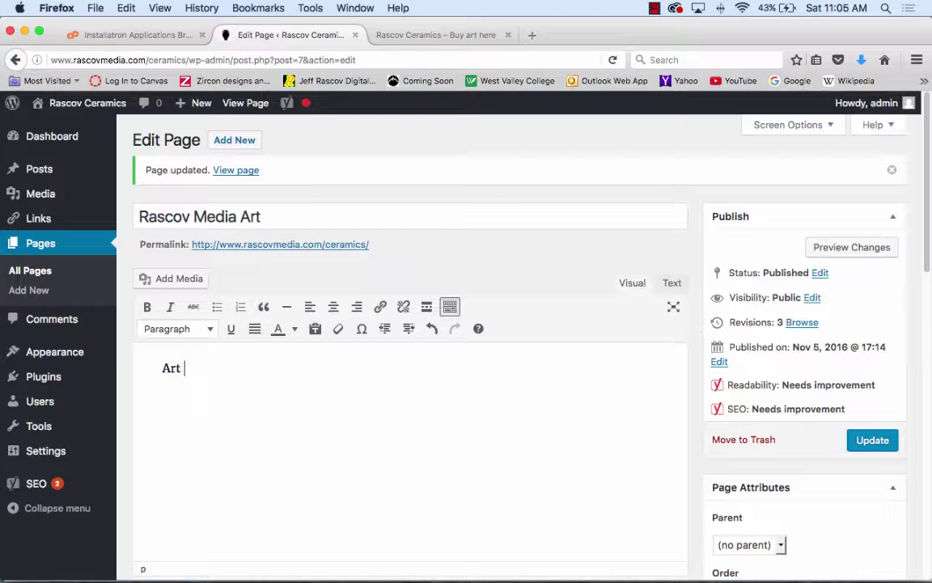
pyautogui.write(' Ar')
pyautogui.press('BackSpace')
pyautogui.press('BackSpace')
pyautogui.press('BackSpace')
pyautogui.press('BackSpace')
pyautogui.press('BackSpace')
pyautogui.press('BackSpace')
pyautogui.write('Rascov Ar')
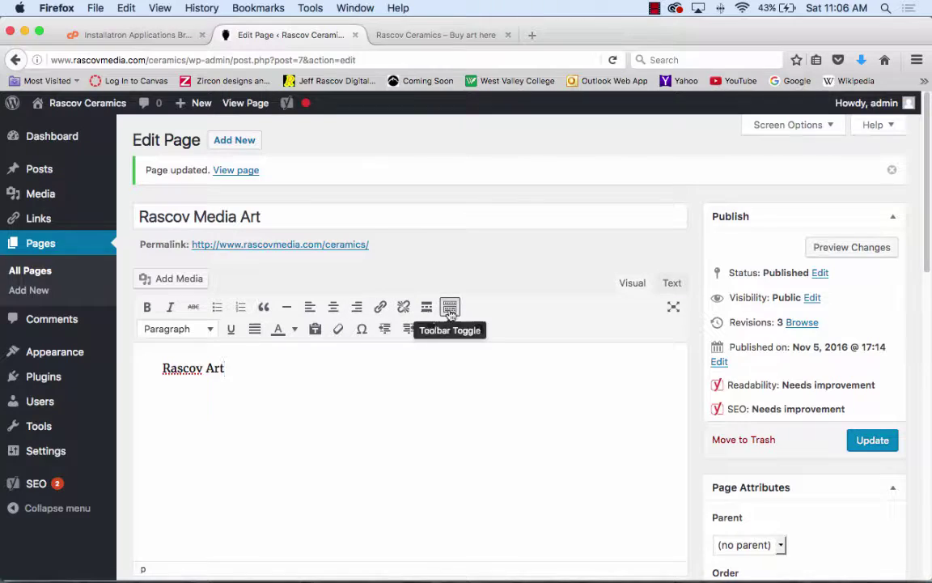
pyautogui.press('Return')
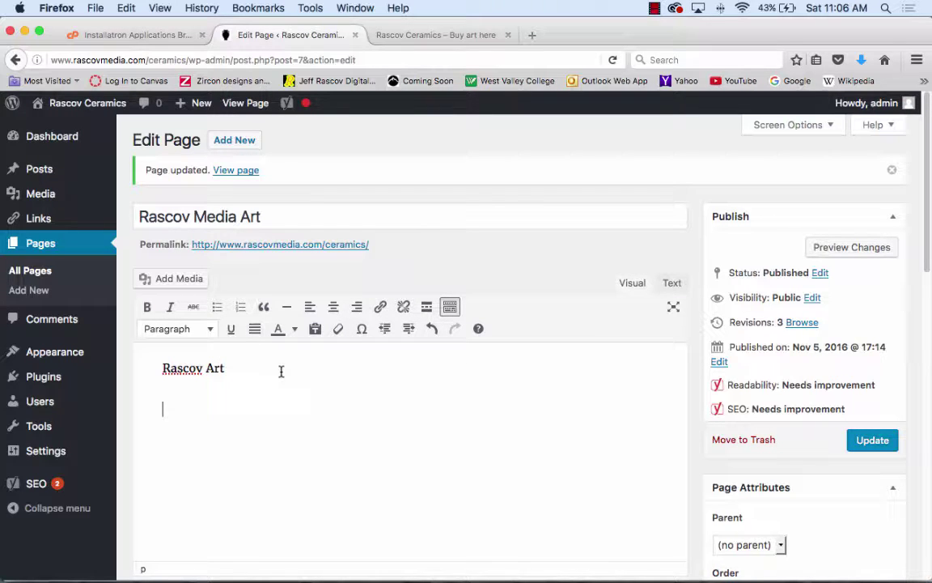
pyautogui.write('This is the fi')
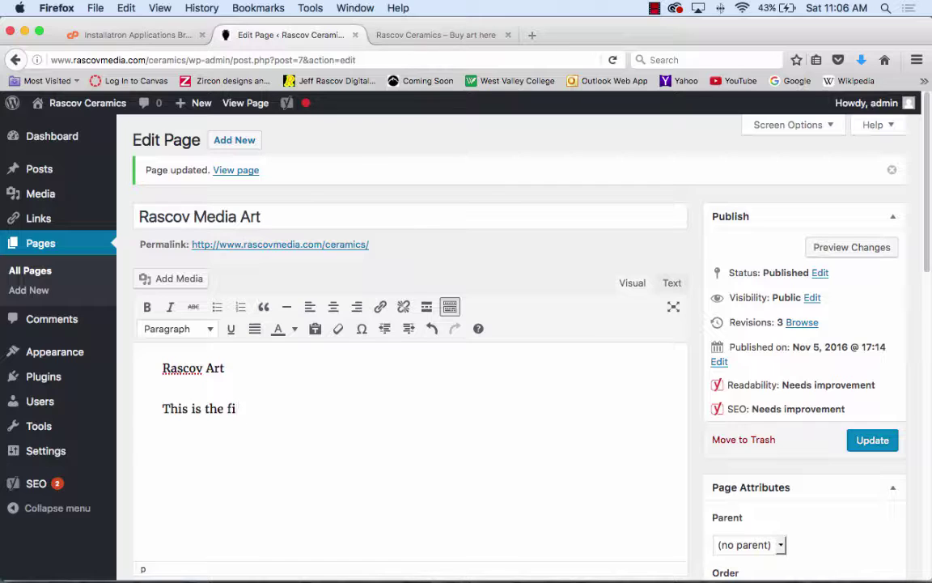
pyautogui.write('nest in Ceramics')
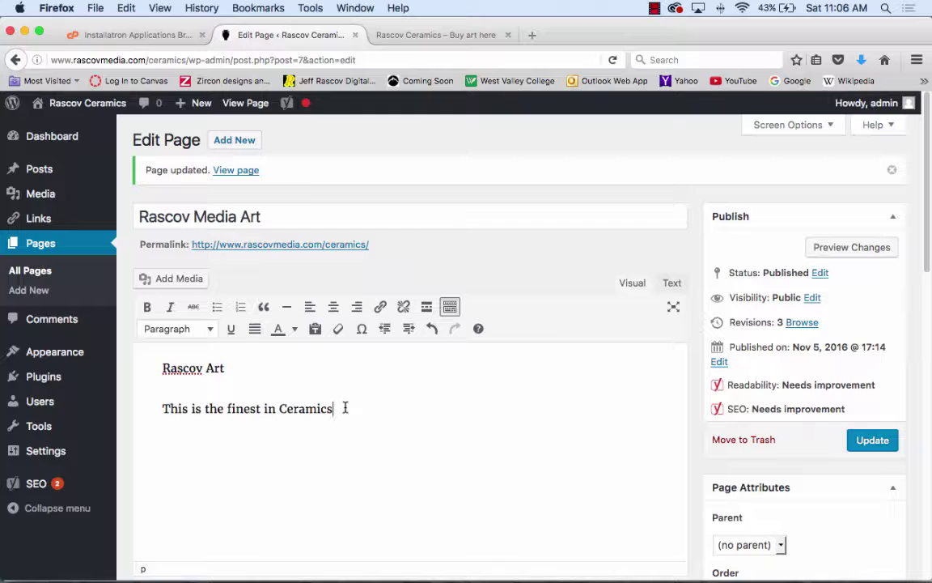
pyautogui.moveTo(346, 408); pyautogui.dragTo(279, 408)
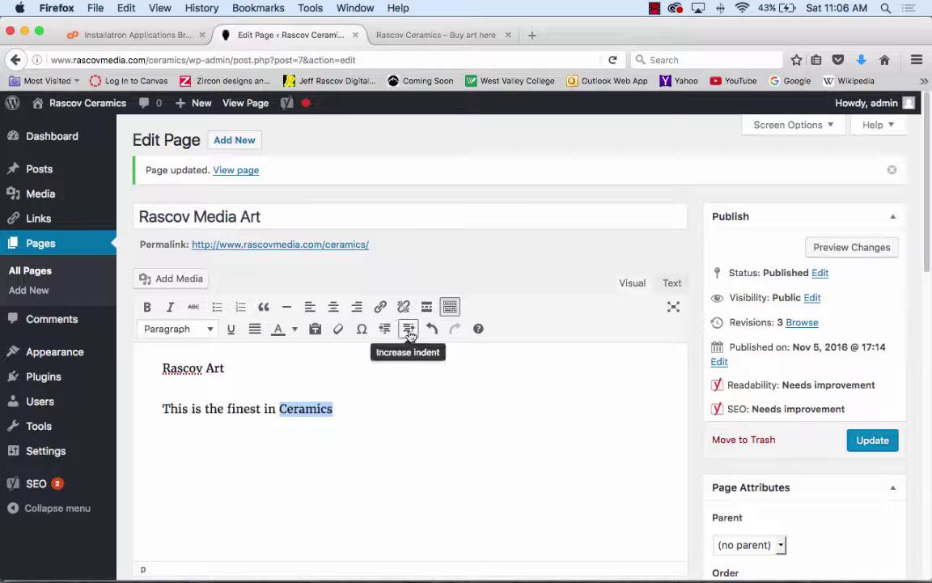
# - Link the word 'Ceramics' to the site's Ceramics page
pyautogui.click(381, 309)
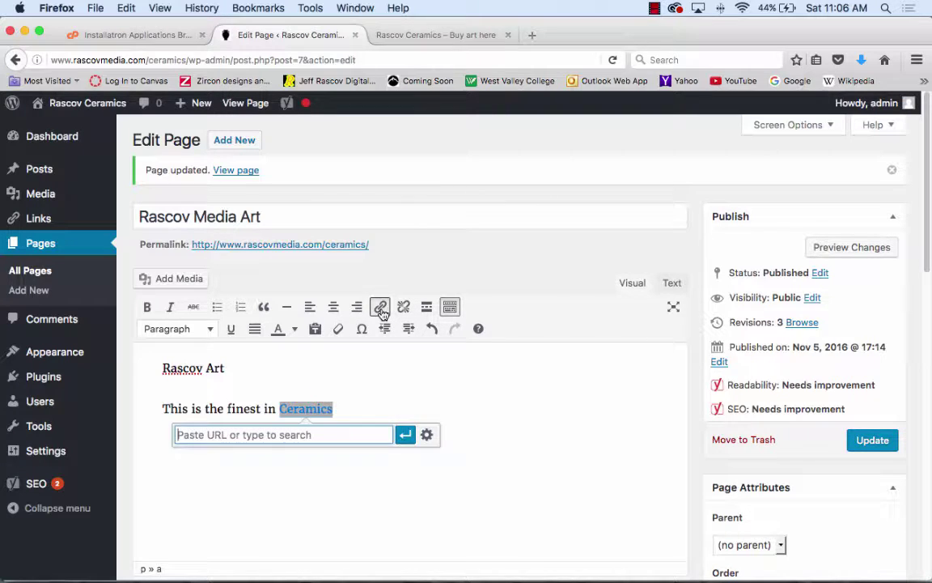
pyautogui.click(428, 437)
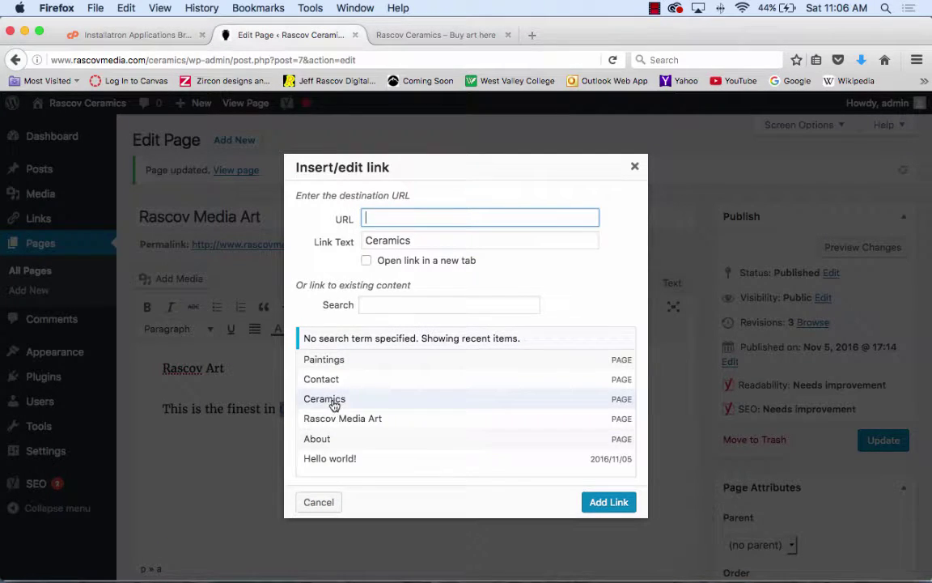
pyautogui.click(334, 401)
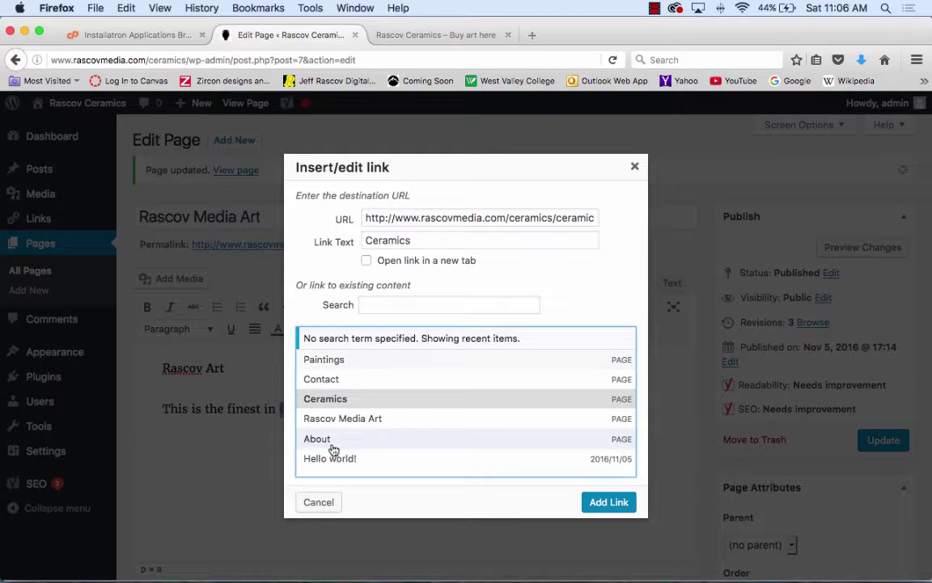
pyautogui.click(605, 503)
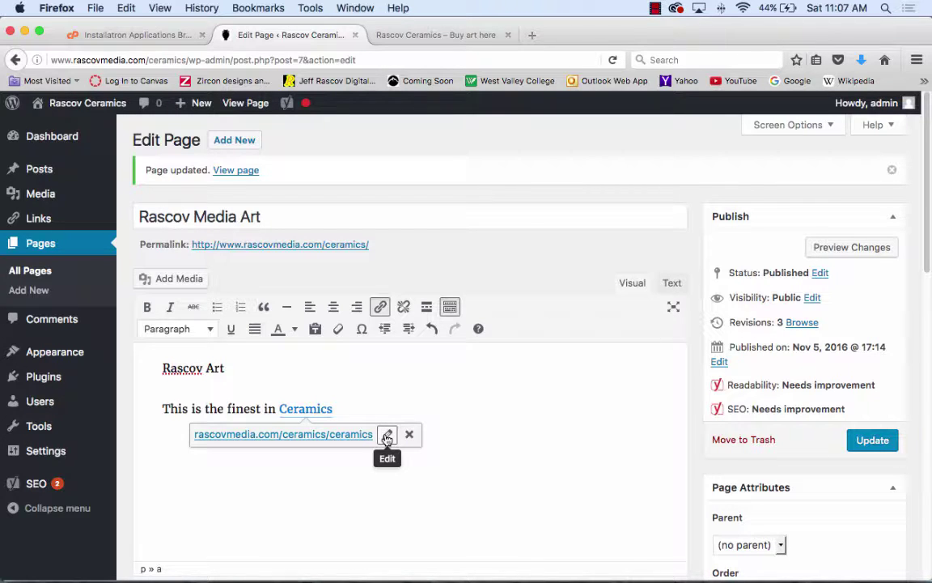
pyautogui.click(387, 438)
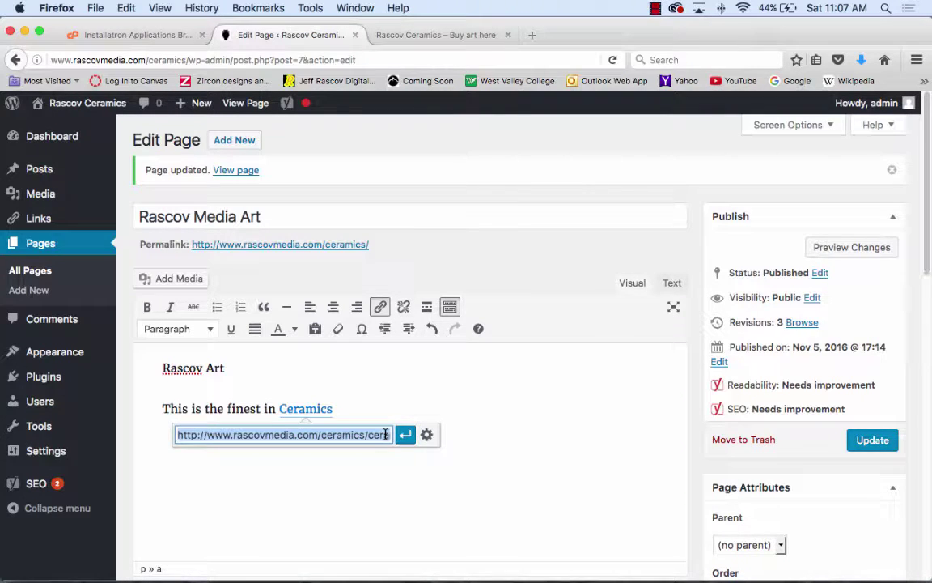
pyautogui.click(428, 436)
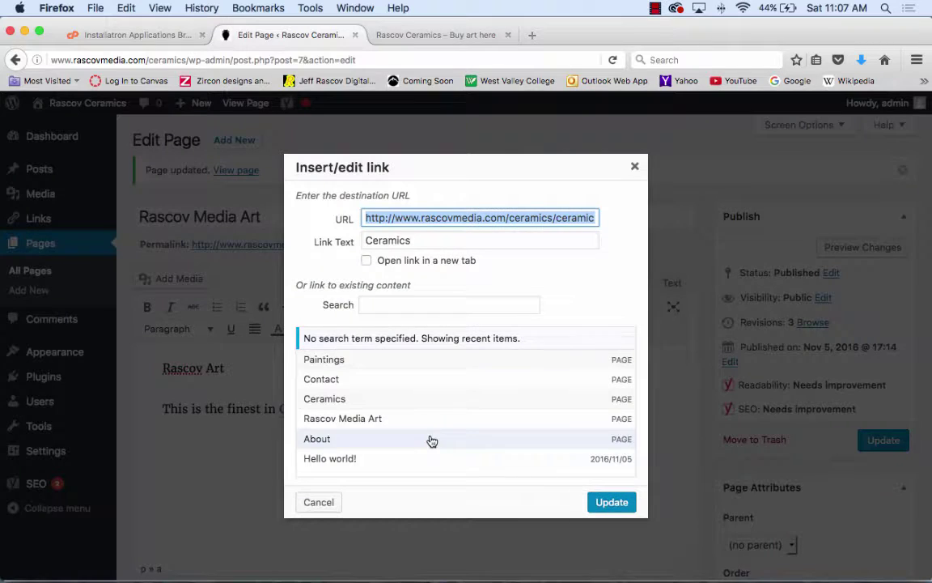
pyautogui.click(619, 504)
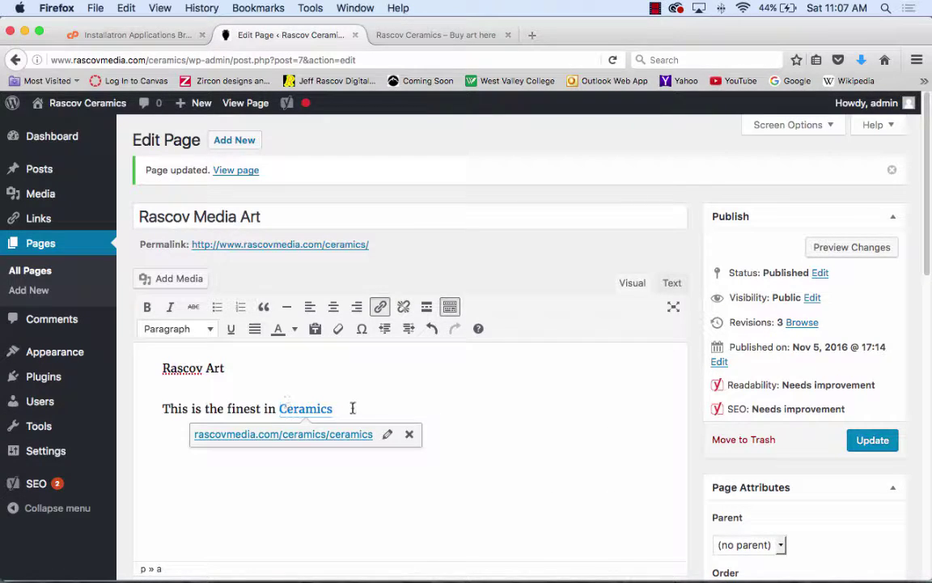
# - Add a new line reading 'Go to Higher Fire'
pyautogui.press('Return')
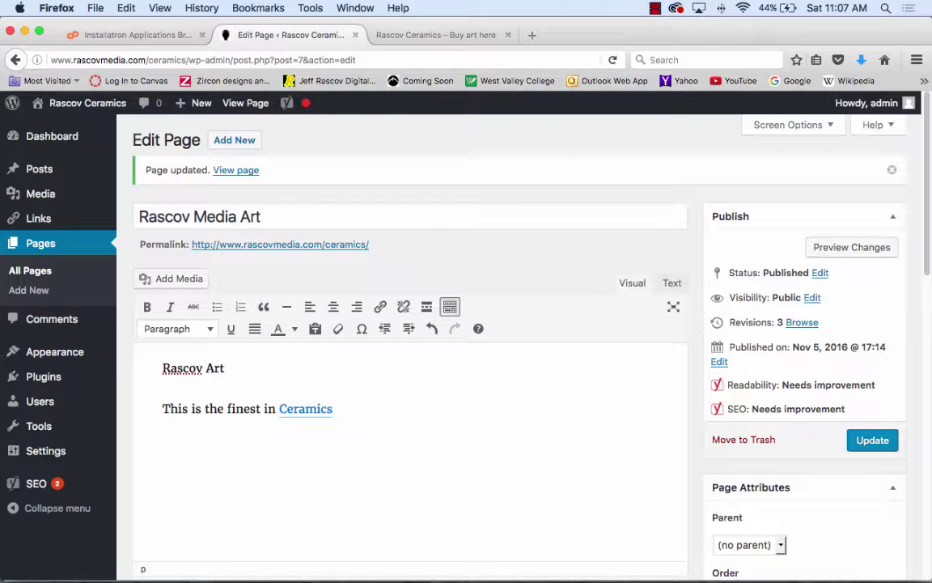
pyautogui.write('Go to High')
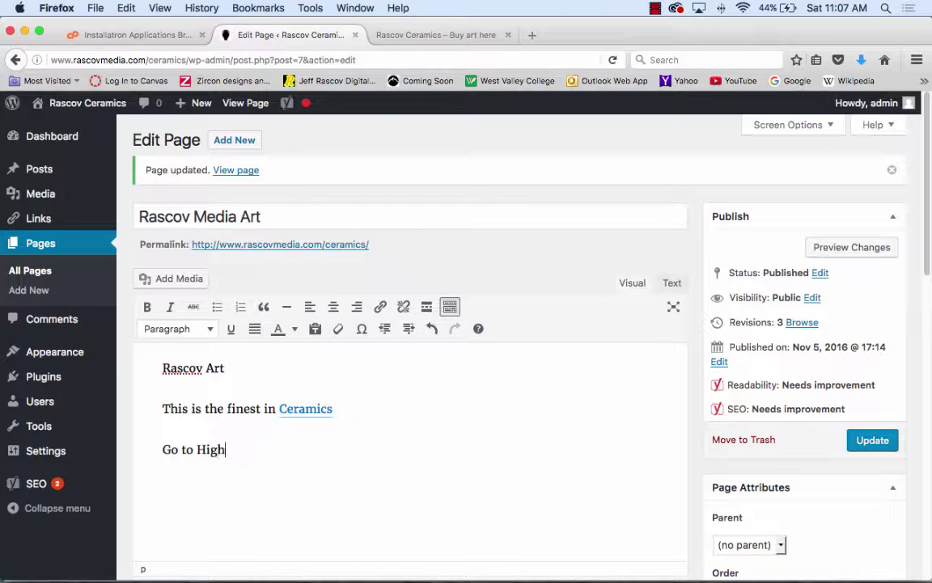
pyautogui.write('er Fire')
pyautogui.click(96, 8)
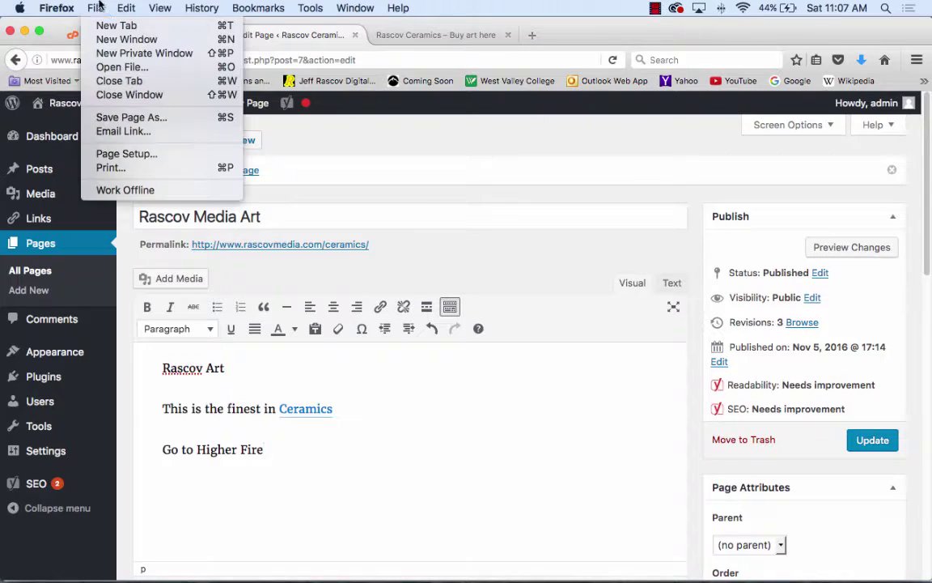
# - Google 'higher fire', open the Higher Fire studios site, copy its address, and return to WordPress
pyautogui.click(105, 39)
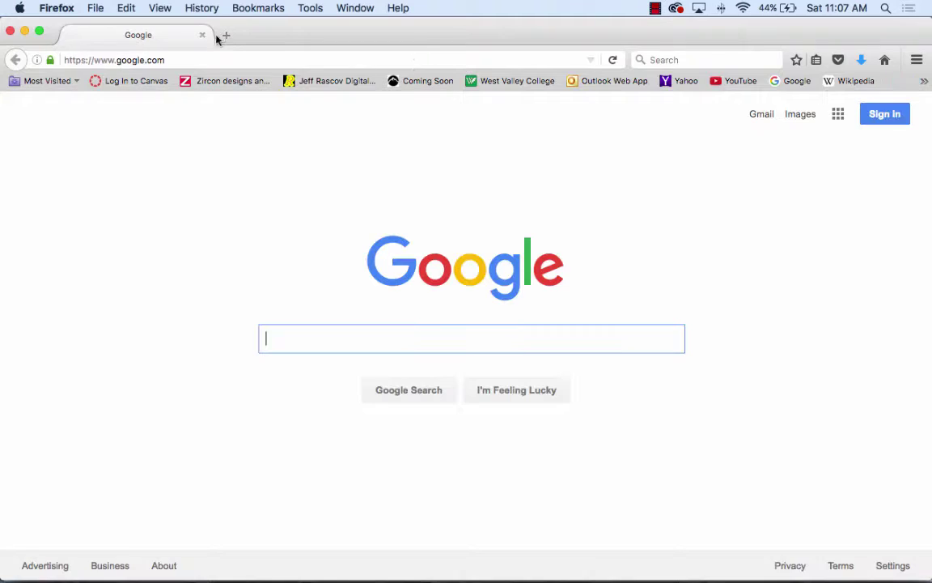
pyautogui.write('hi')
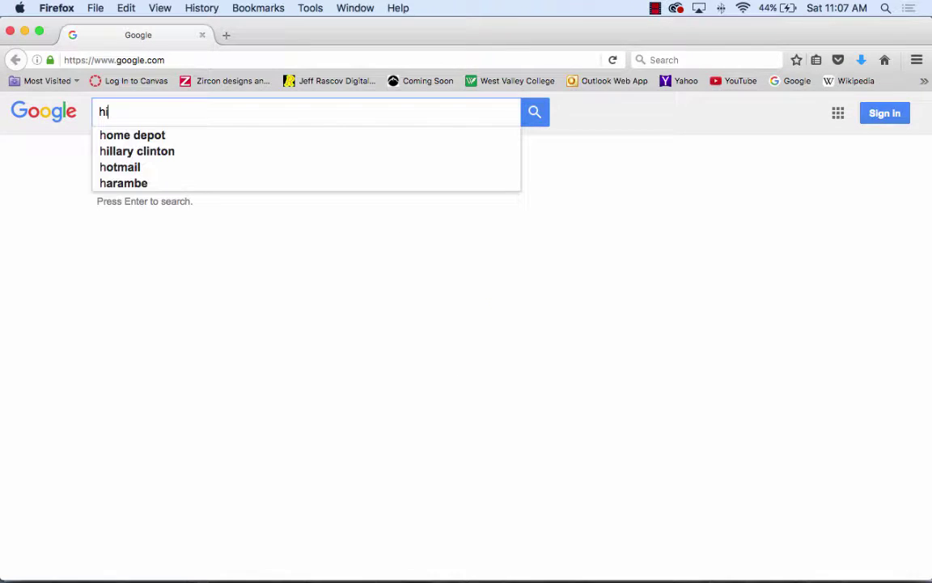
pyautogui.write('gher fire')
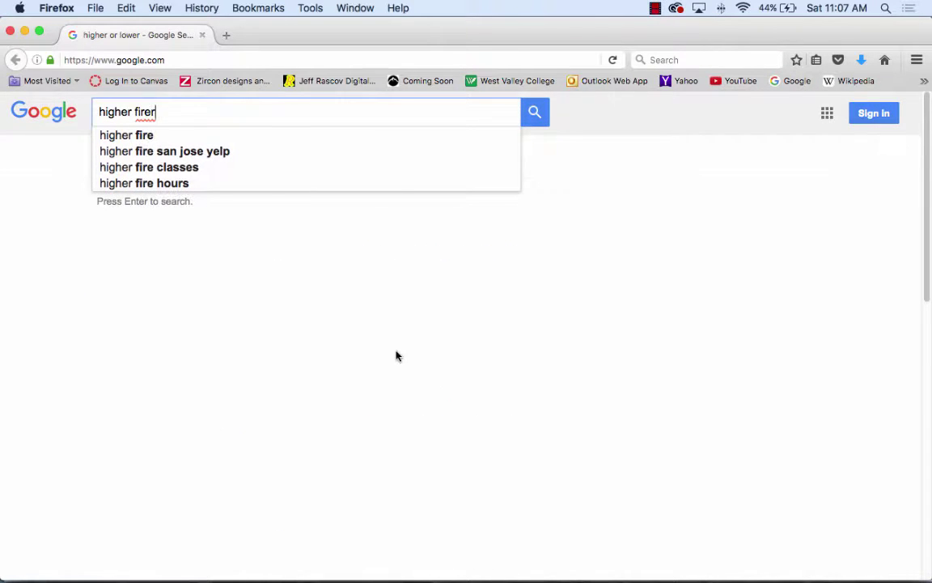
pyautogui.click(535, 112)
pyautogui.click(302, 226)
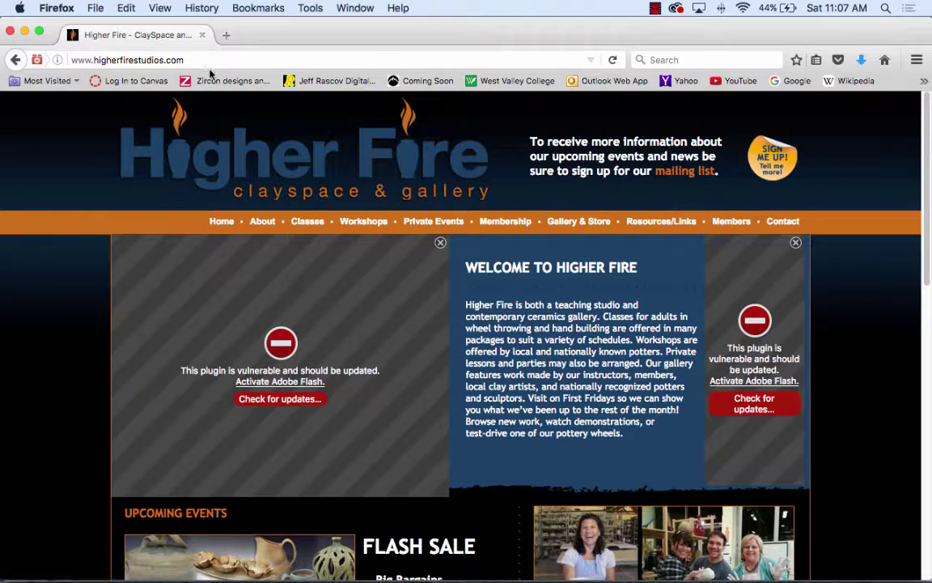
pyautogui.click(210, 59)
pyautogui.press('super+a')
pyautogui.press('super+c')
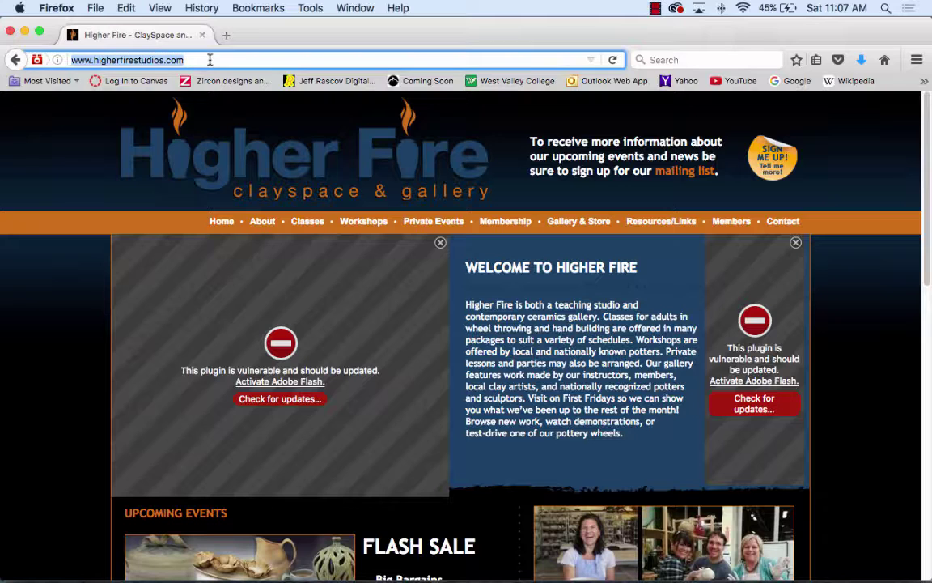
pyautogui.press('super+m')
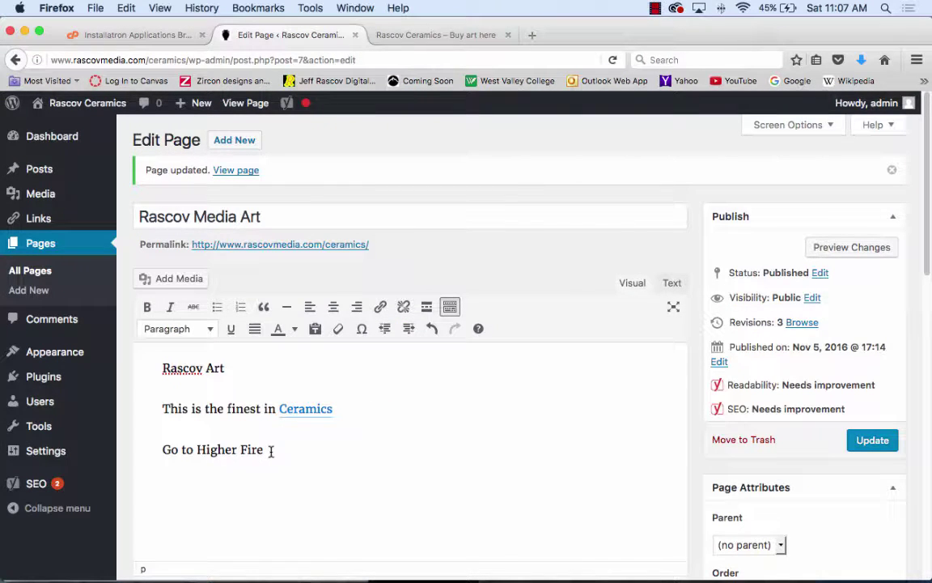
pyautogui.moveTo(265, 450); pyautogui.dragTo(197, 451)
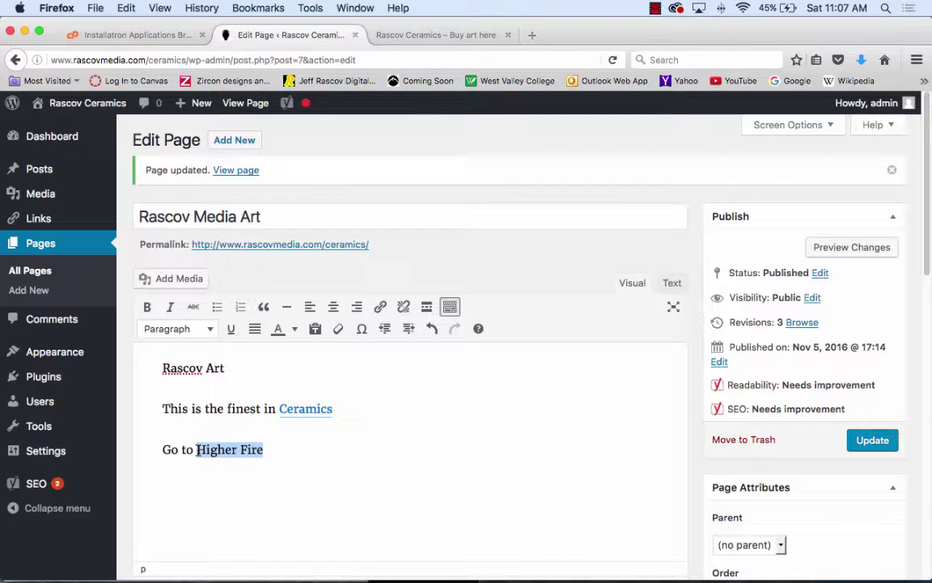
pyautogui.click(380, 307)
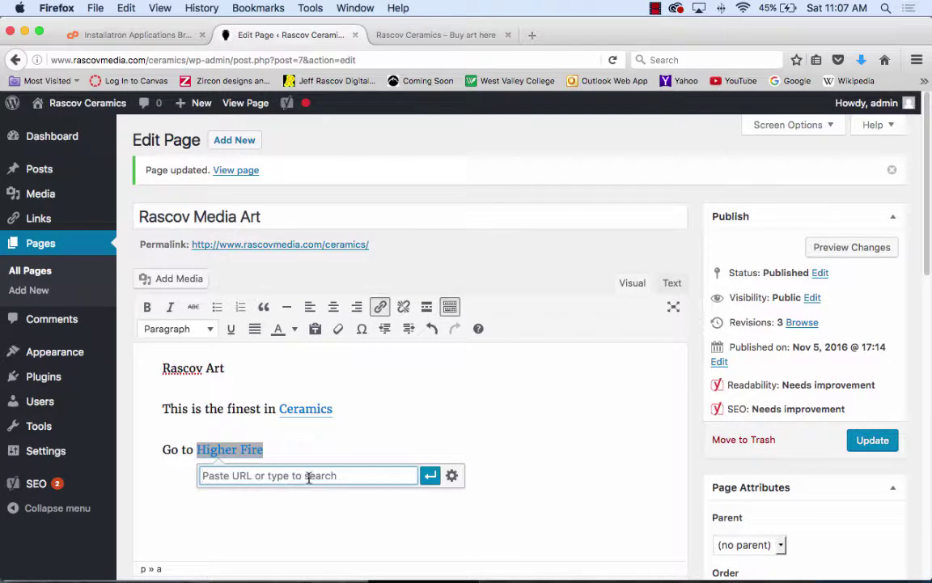
pyautogui.press('super+v')
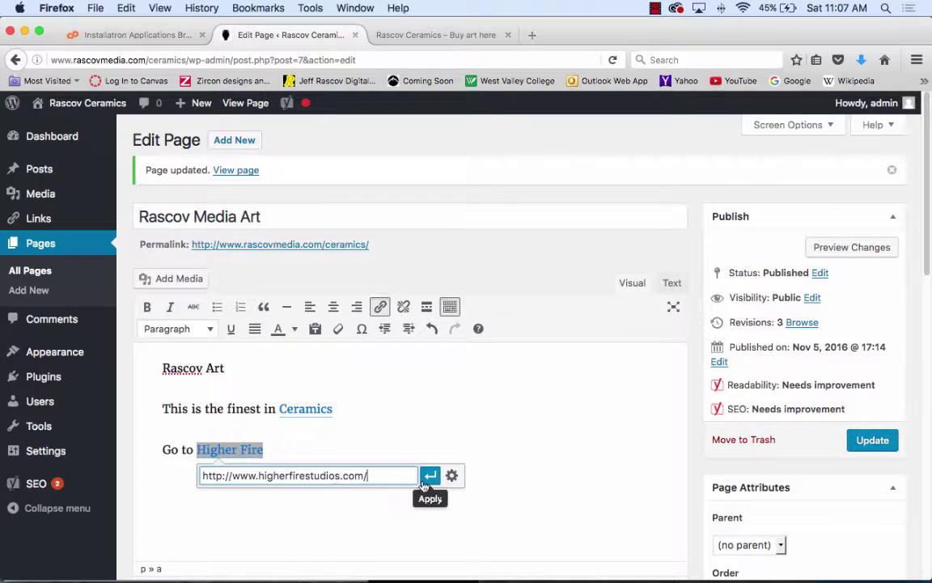
pyautogui.click(429, 476)
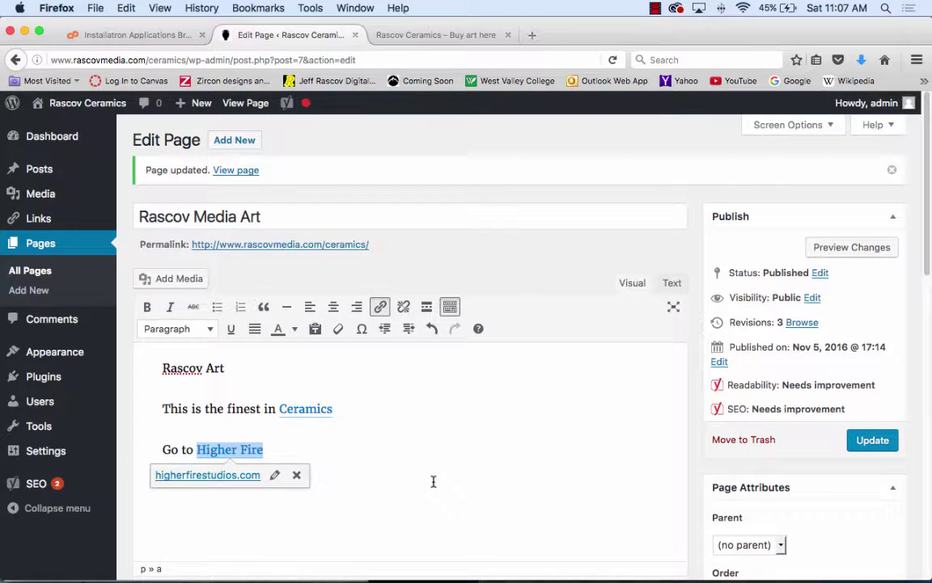
# - Set the Higher Fire link to open in a new tab
pyautogui.click(275, 475)
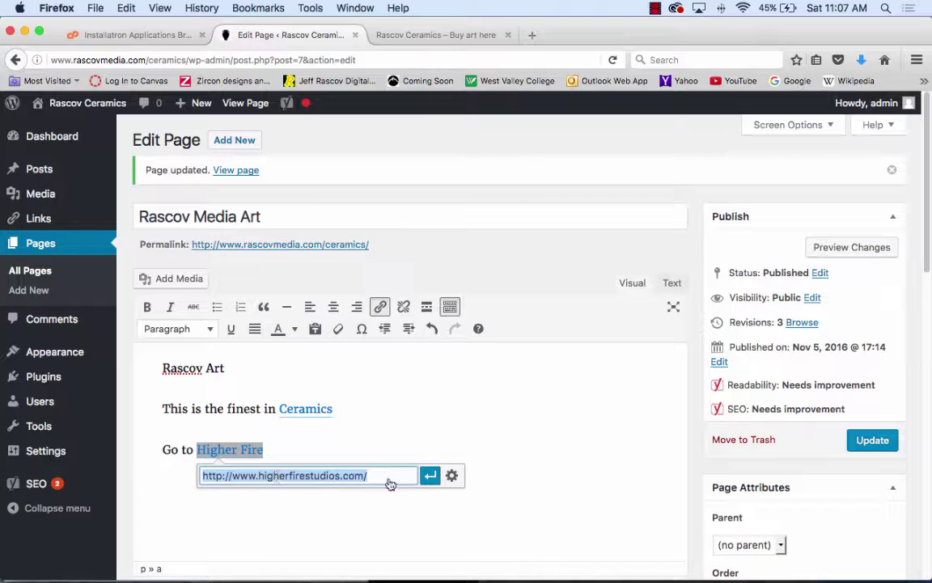
pyautogui.click(451, 476)
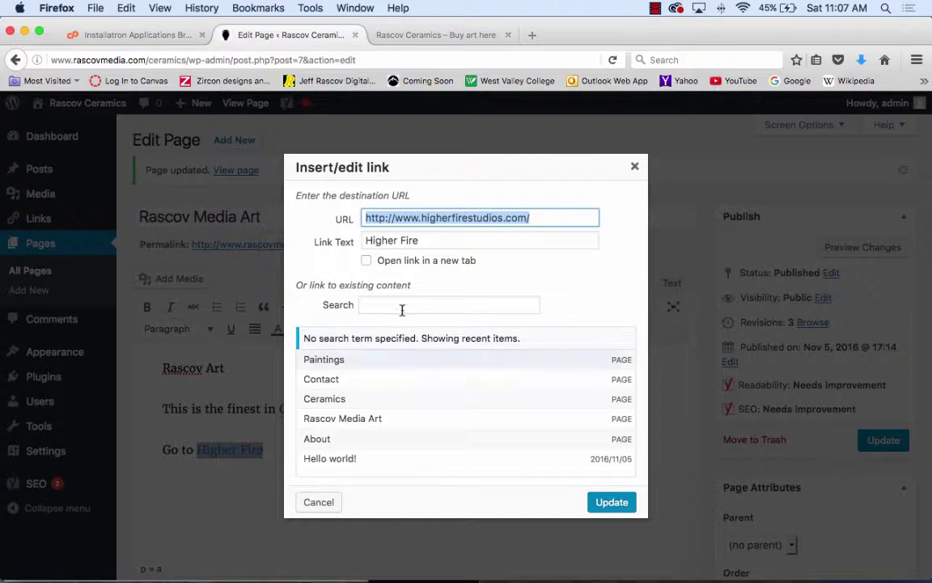
pyautogui.click(367, 261)
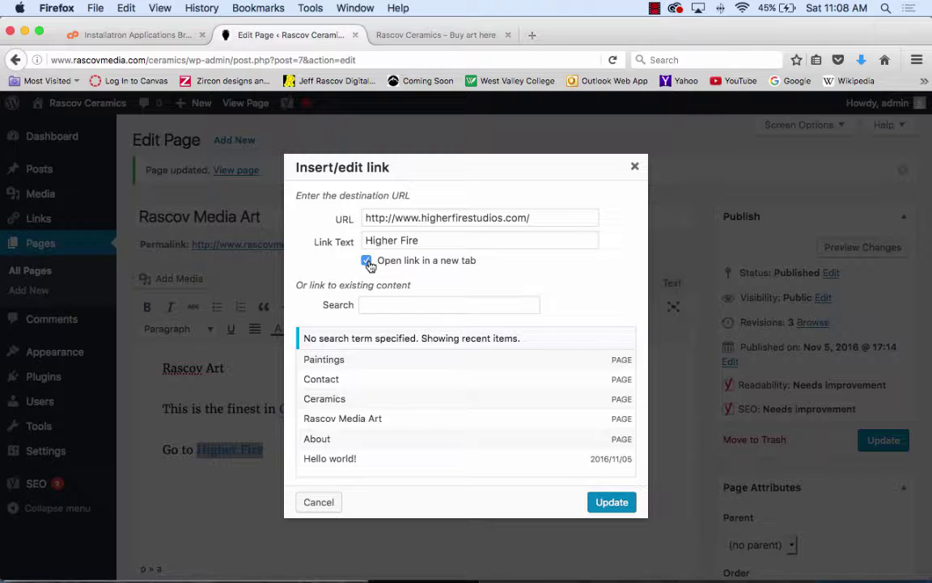
pyautogui.click(633, 503)
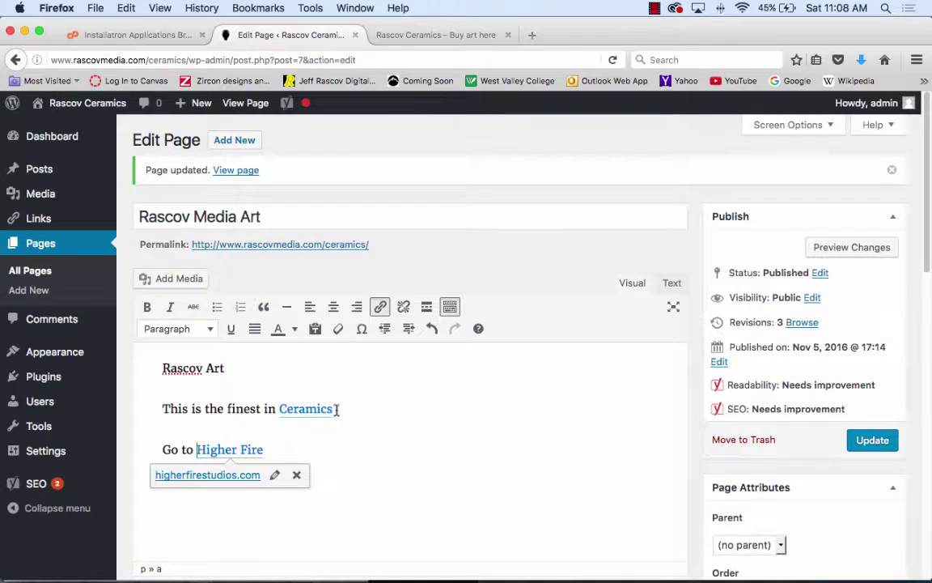
pyautogui.click(408, 472)
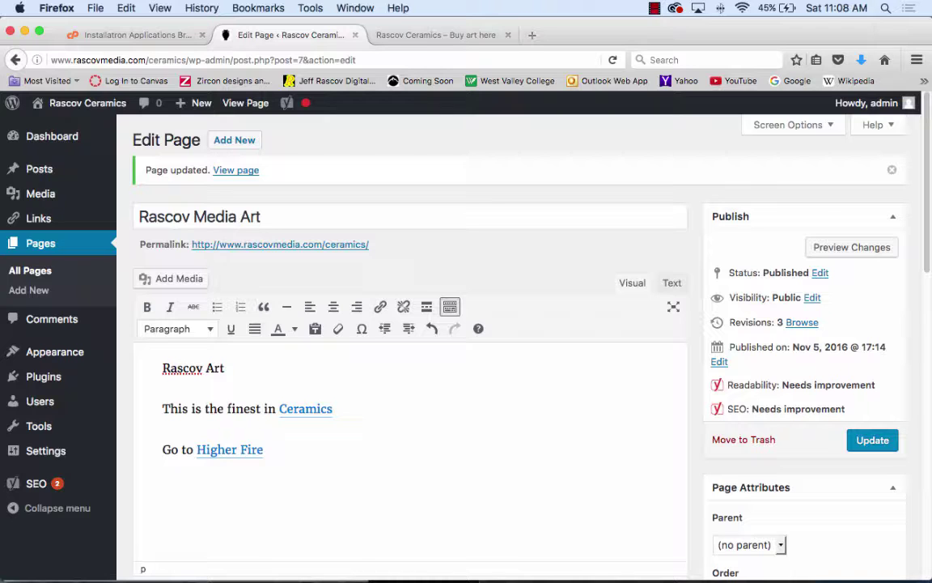
# - Upload berry_bowl.jpg from the Desktop to the media library
pyautogui.click(192, 278)
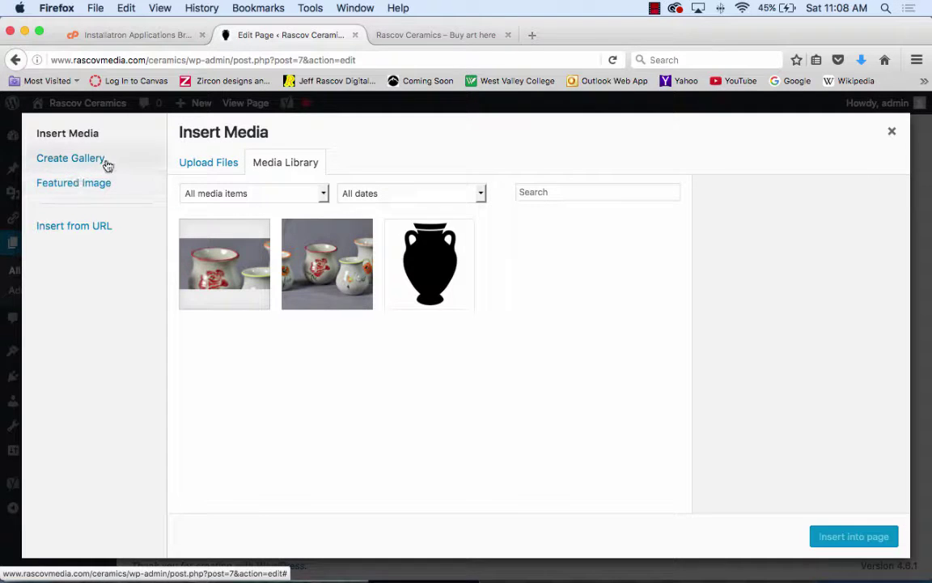
pyautogui.click(96, 163)
pyautogui.click(89, 135)
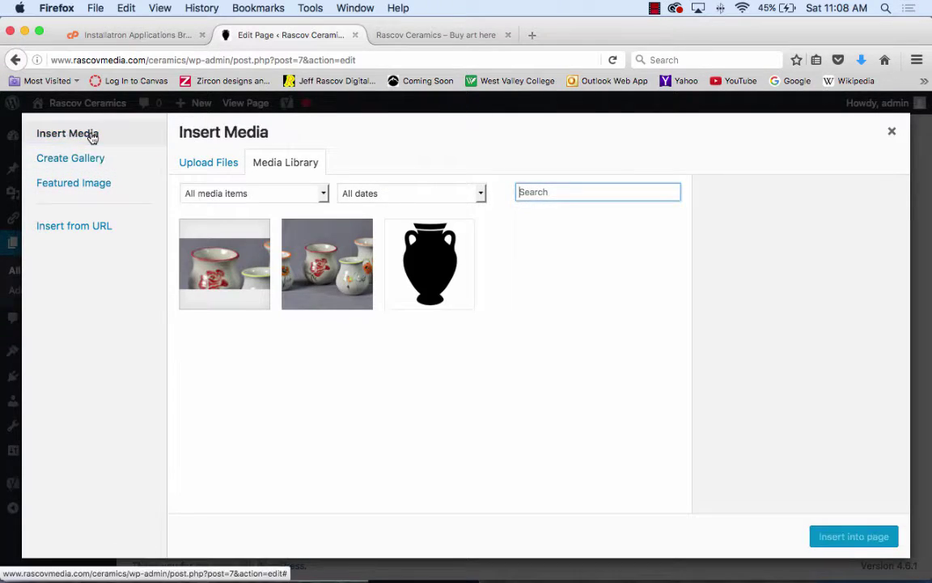
pyautogui.click(214, 164)
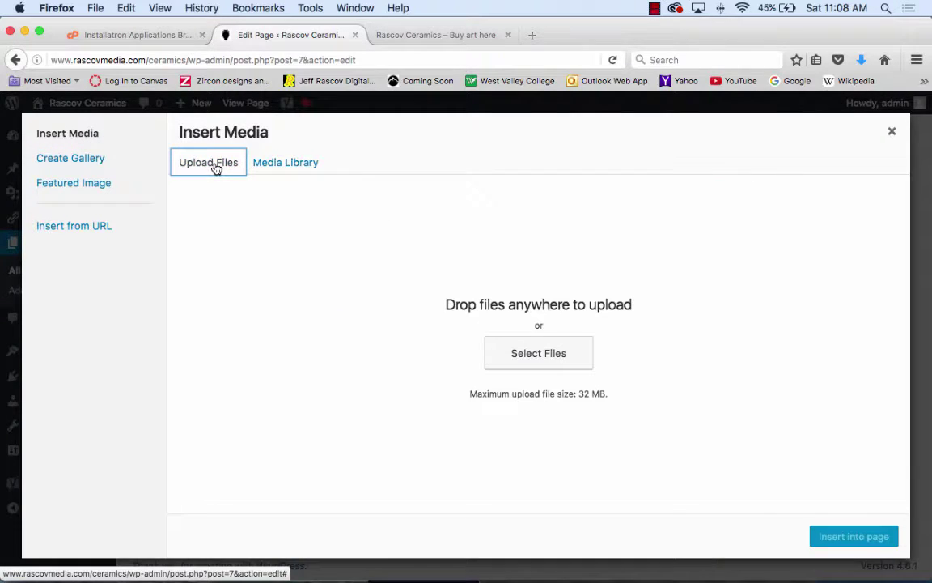
pyautogui.click(564, 359)
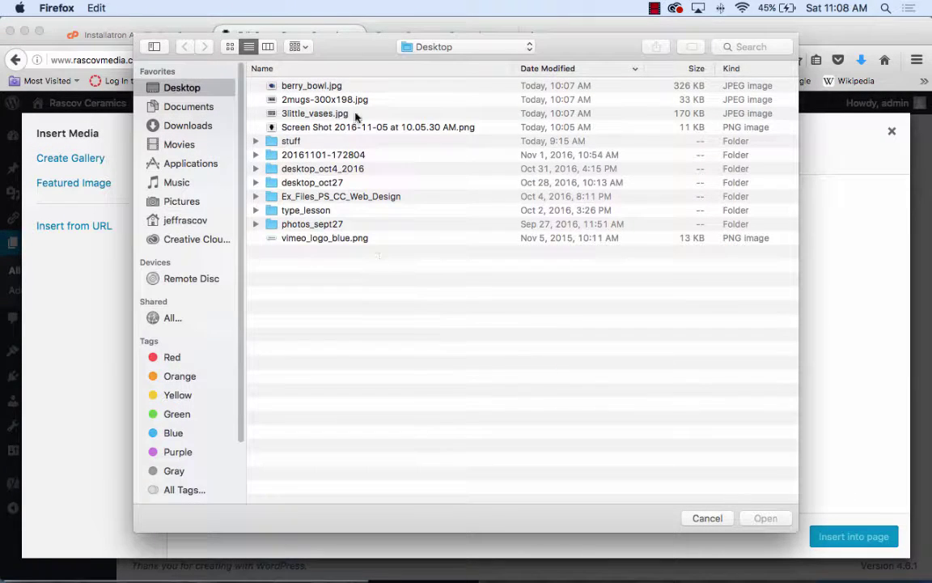
pyautogui.click(299, 82)
pyautogui.click(765, 519)
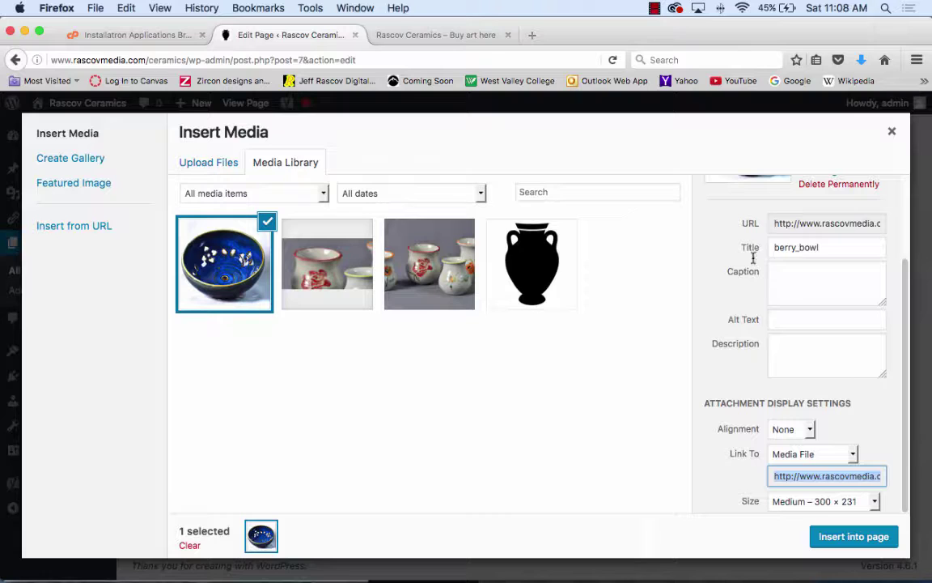
# - Insert the image with alt text and caption 'Berry Bowl', adding an empty paragraph below
pyautogui.click(793, 319)
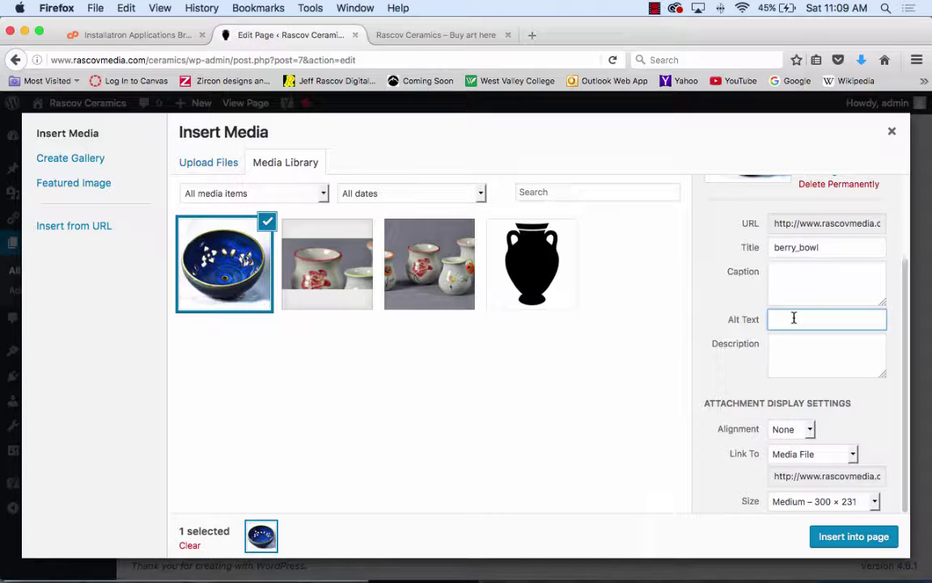
pyautogui.write('Berry Bowl')
pyautogui.click(800, 283)
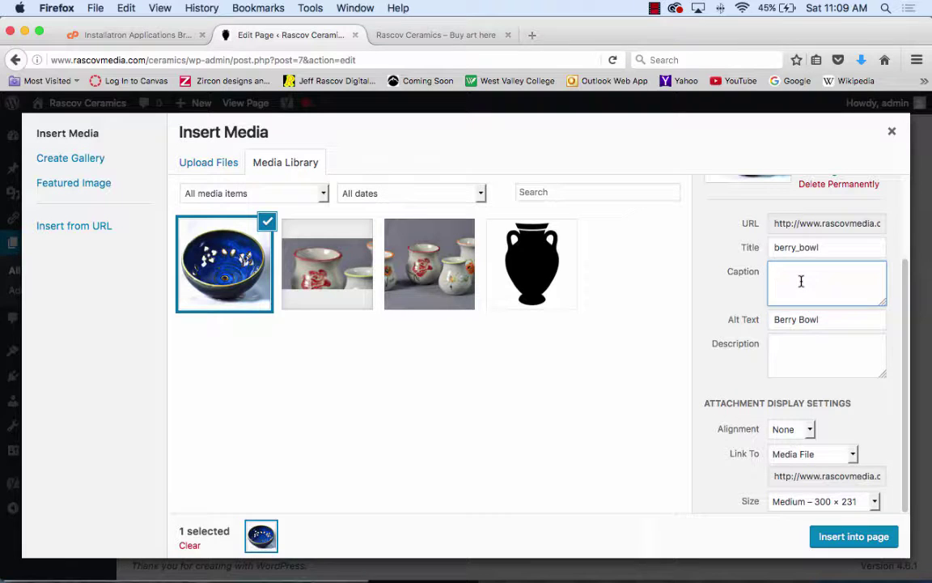
pyautogui.write('Berry Bowl')
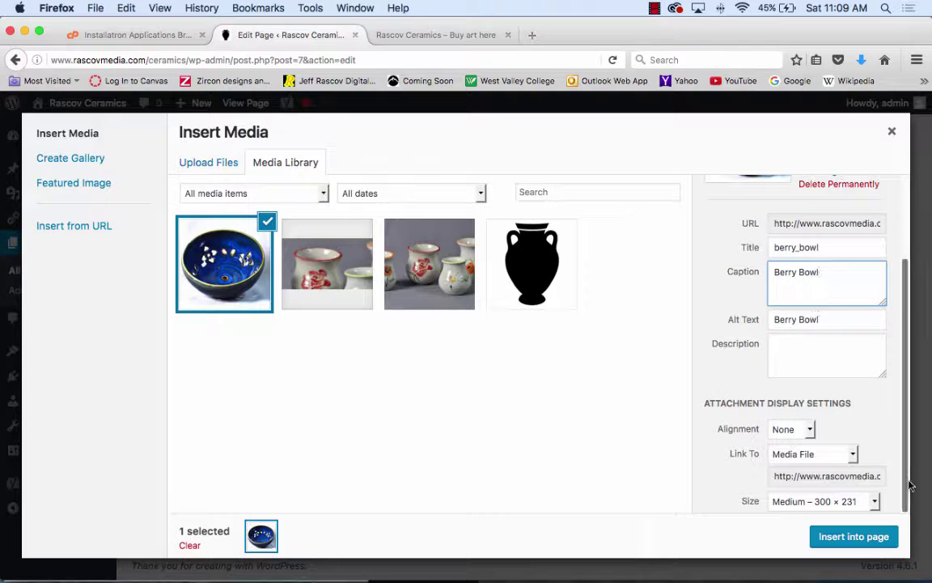
pyautogui.click(858, 537)
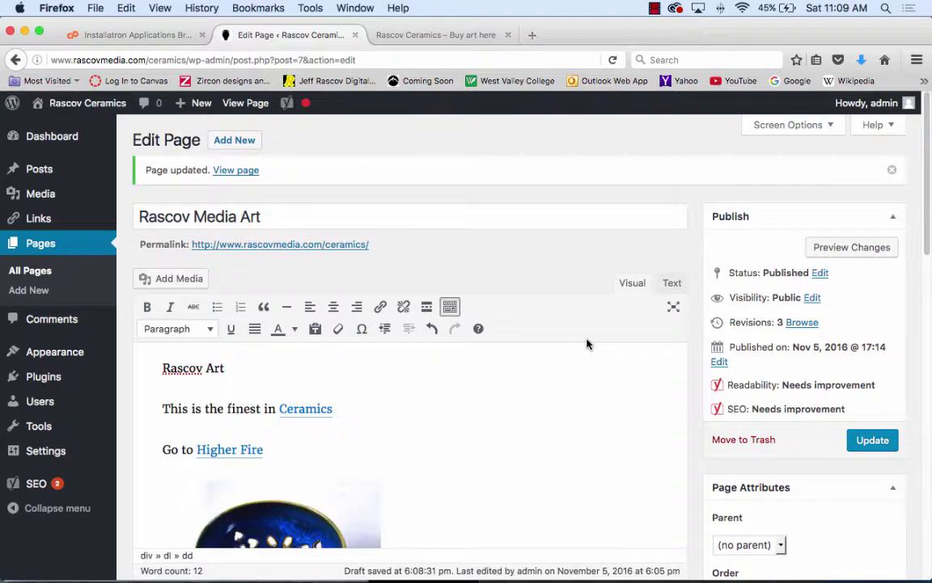
pyautogui.scroll(-5, 550, 362)
pyautogui.scroll(2, 549, 362)
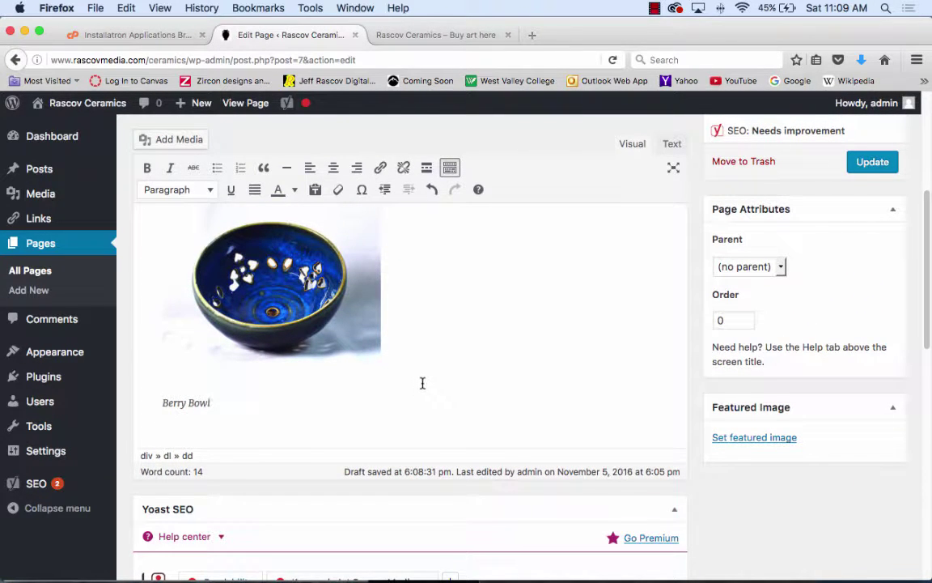
pyautogui.press('Return')
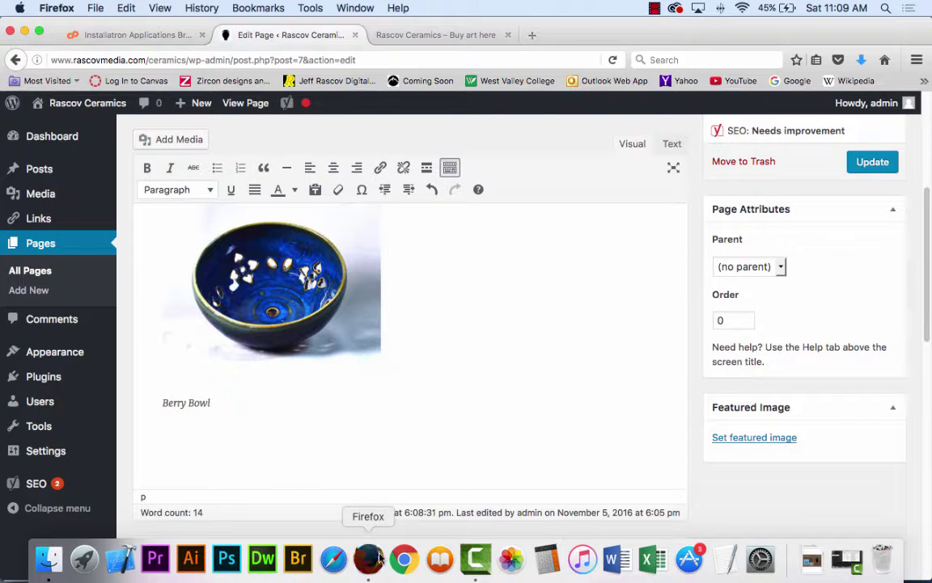
# - Open youtube.com in a new browser window
pyautogui.click(437, 34)
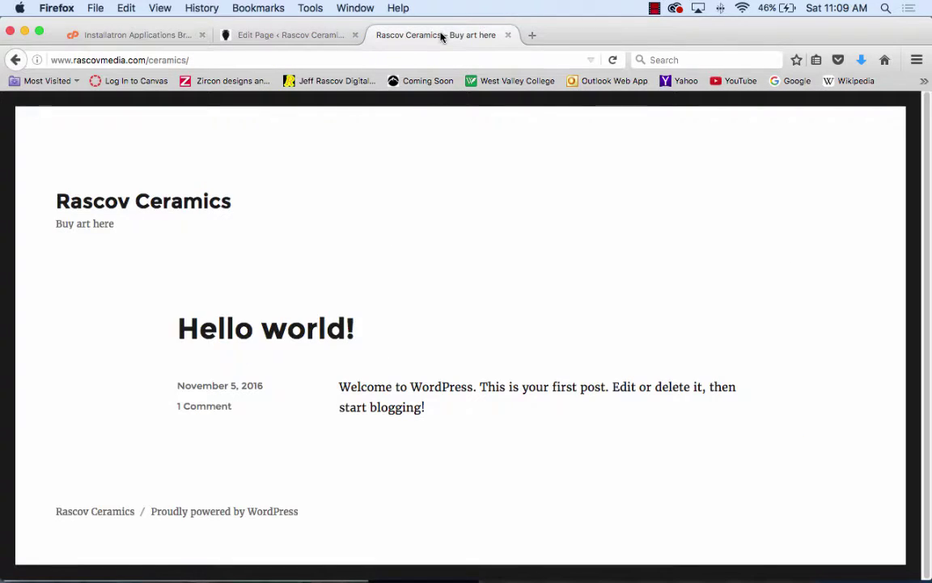
pyautogui.click(98, 7)
pyautogui.click(91, 35)
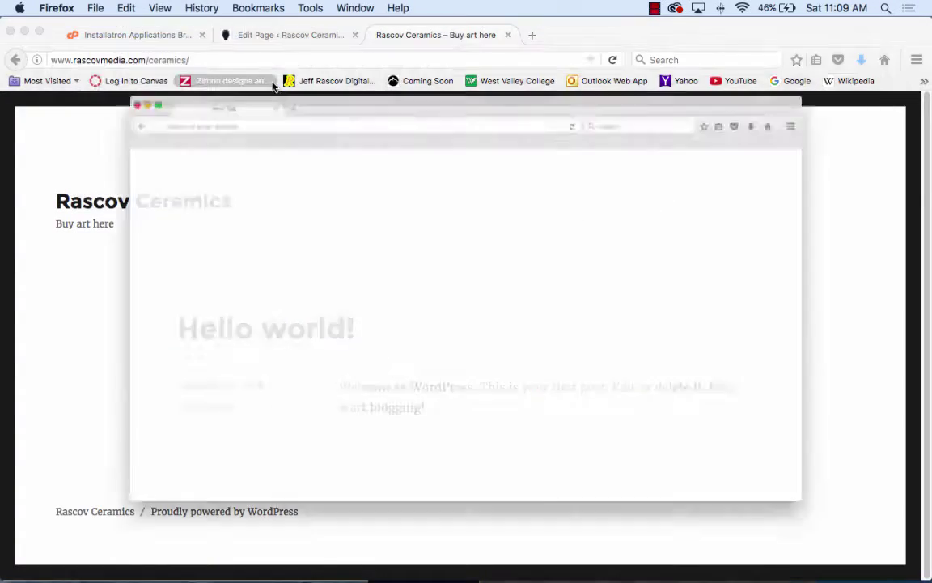
pyautogui.click(224, 58)
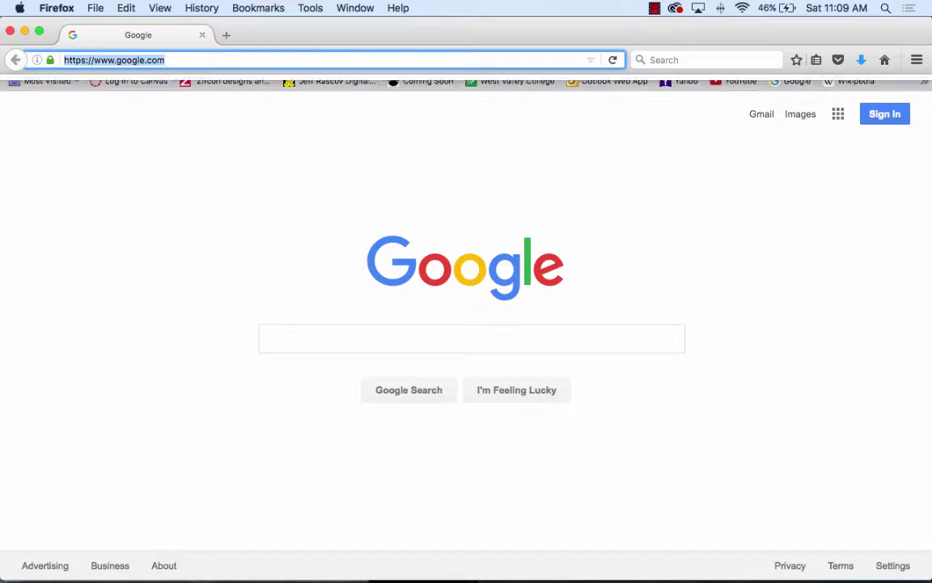
pyautogui.write('youtube.com/')
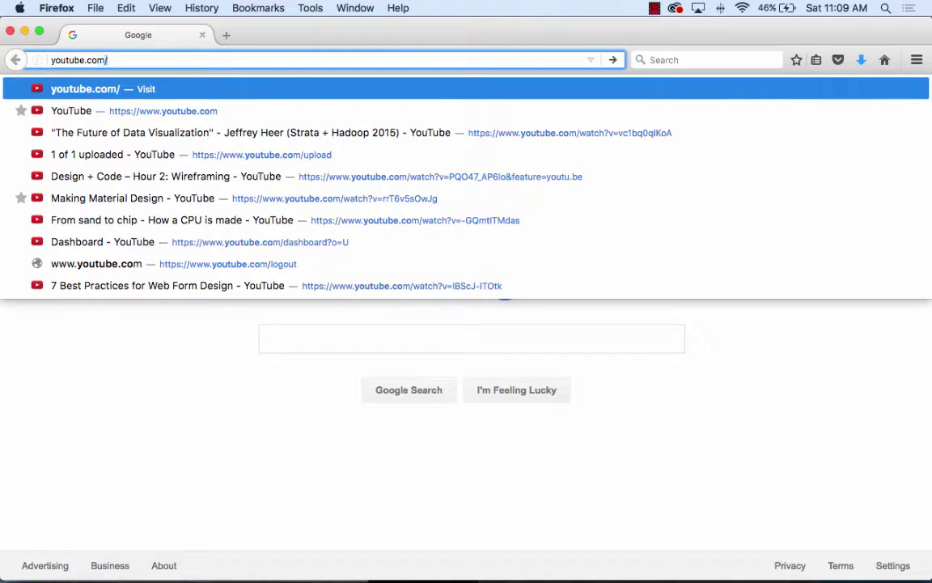
pyautogui.press('Return')
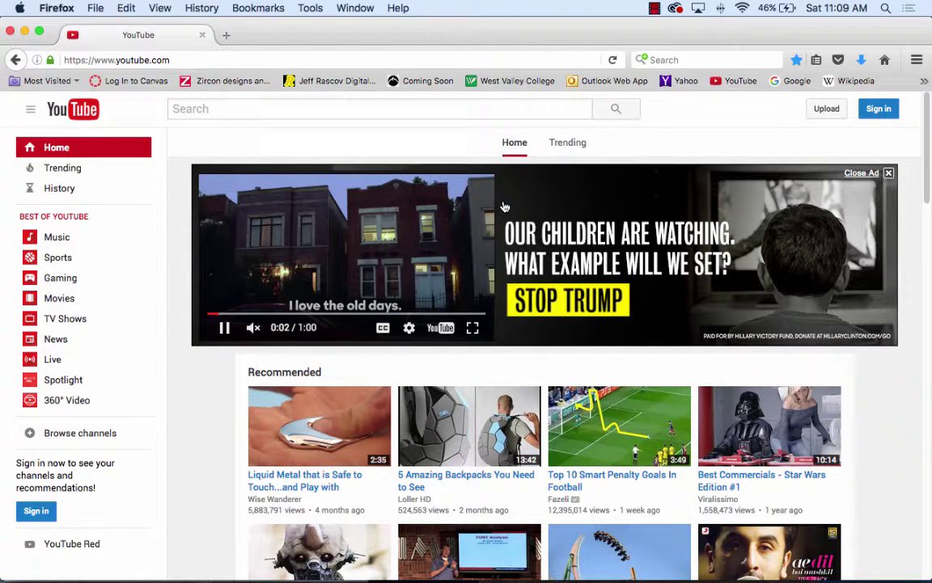
# - Go to the channel at youtube.com/user/cool2film
pyautogui.click(178, 59)
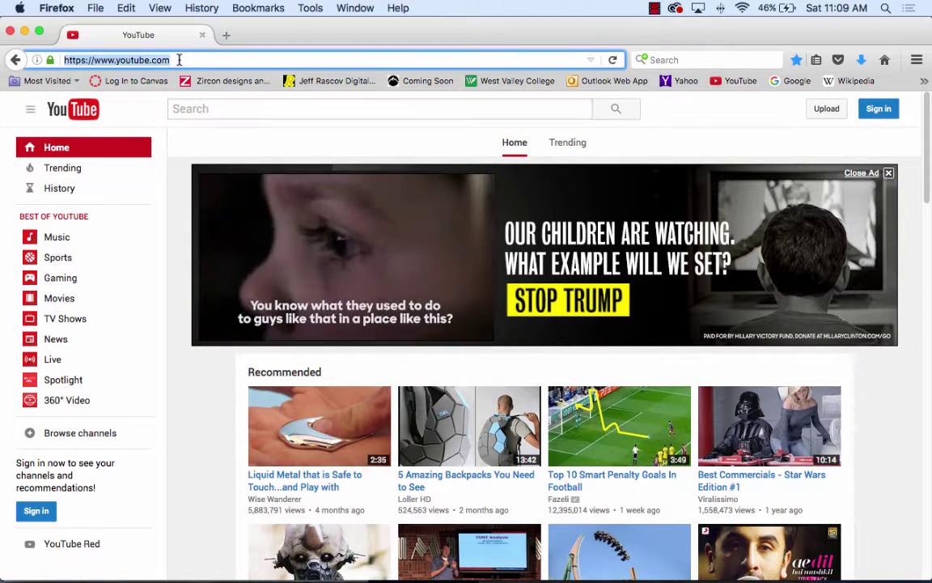
pyautogui.click(179, 59)
pyautogui.write('/u')
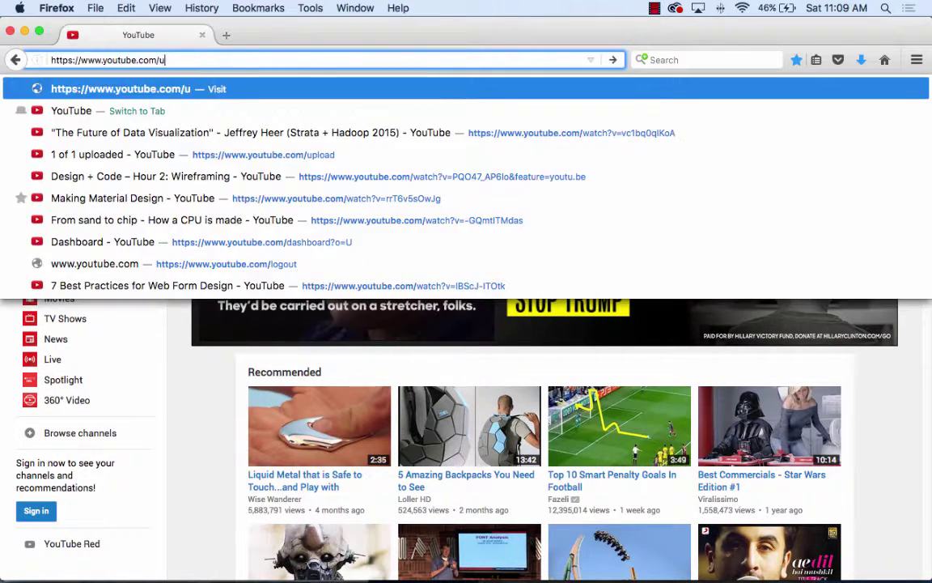
pyautogui.write('ser/cool2')
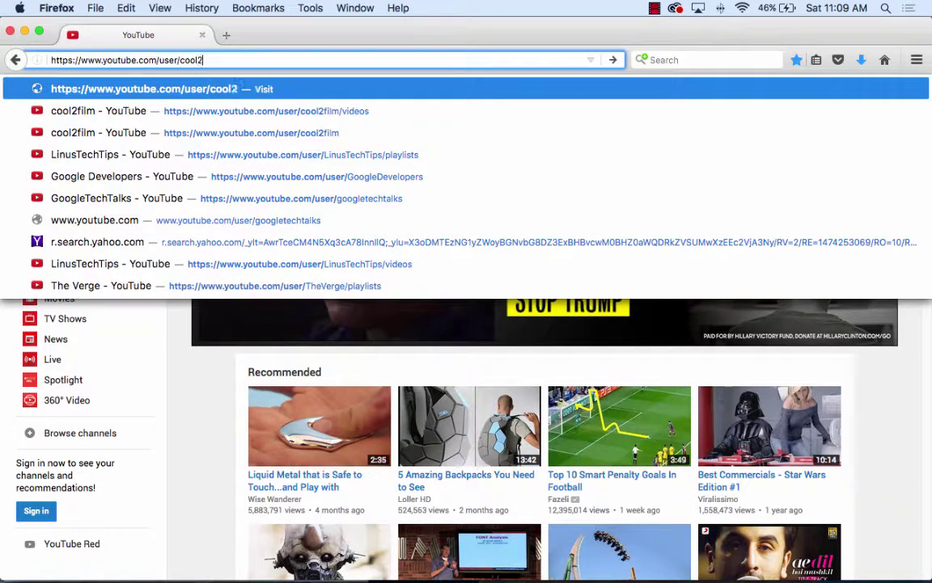
pyautogui.write('fi')
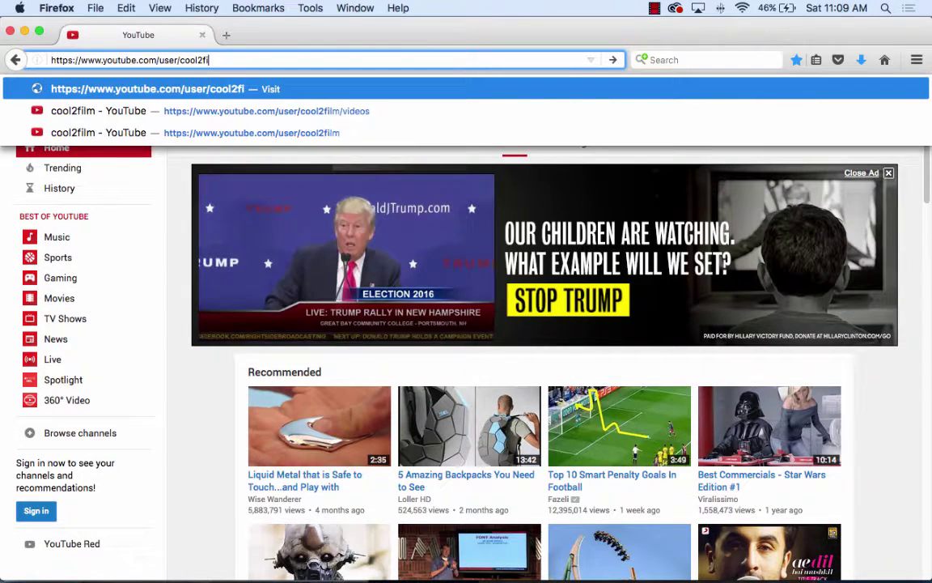
pyautogui.write('lm')
pyautogui.press('Return')
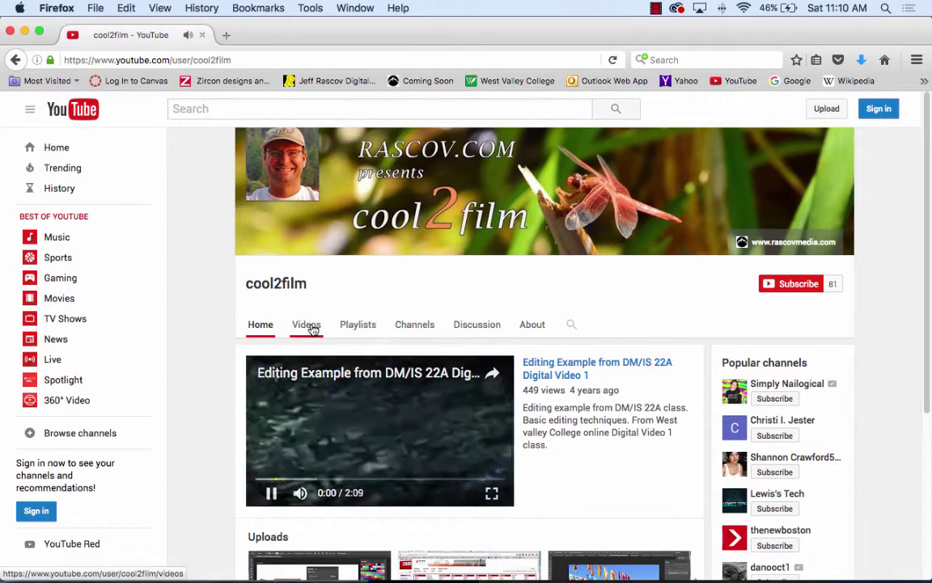
# - Load more of the channel's uploaded videos and open 'go pro leigh'
pyautogui.click(313, 327)
pyautogui.scroll(-3, 566, 356)
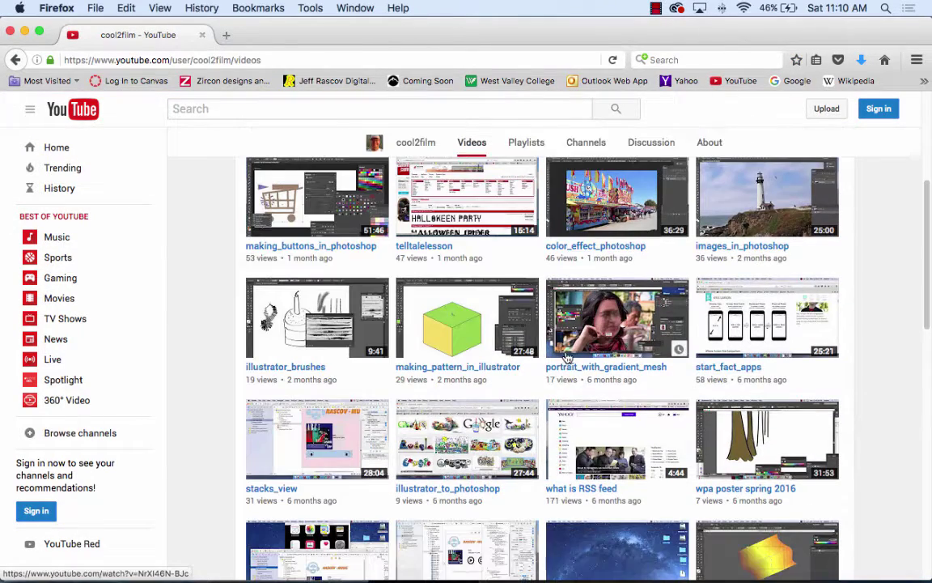
pyautogui.scroll(-10, 568, 357)
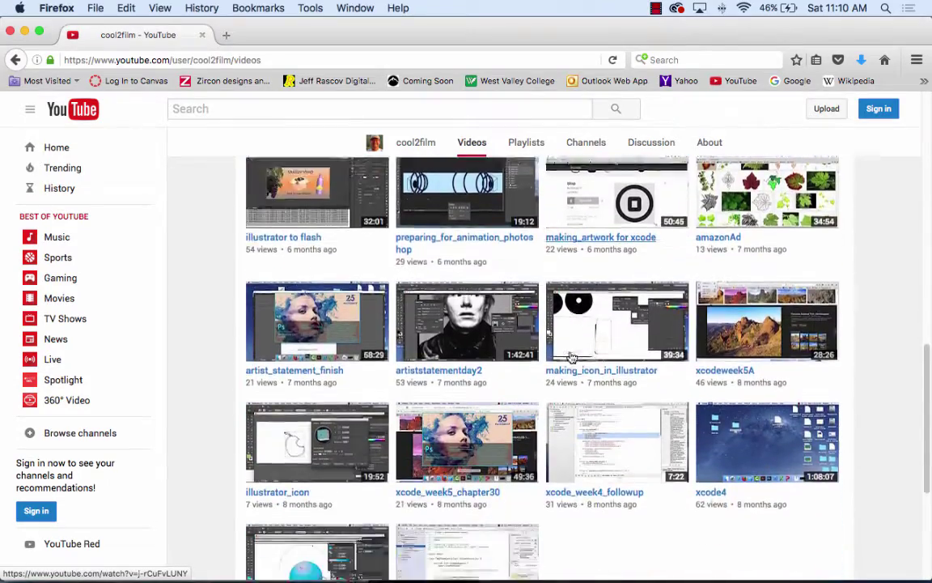
pyautogui.scroll(-5, 570, 357)
pyautogui.click(556, 410)
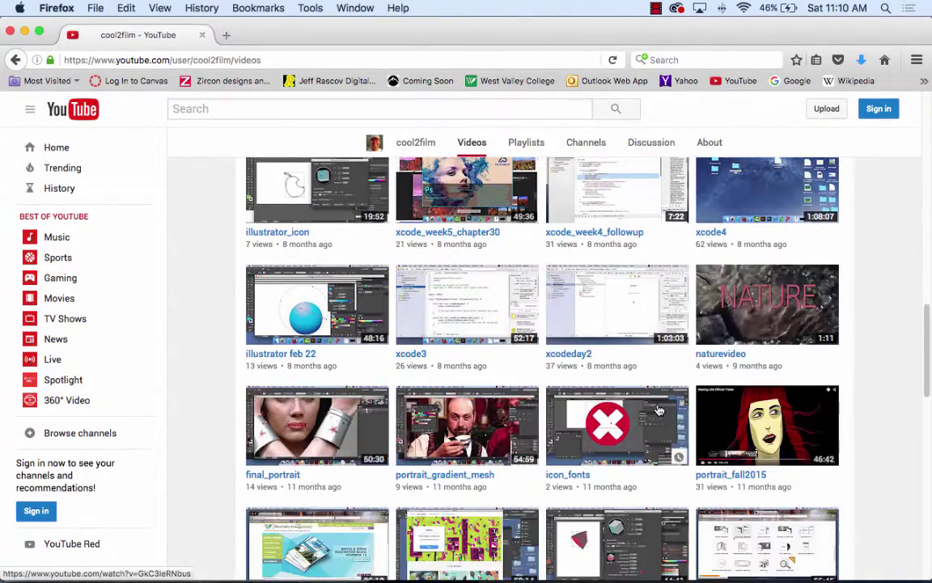
pyautogui.scroll(-10, 658, 409)
pyautogui.click(544, 411)
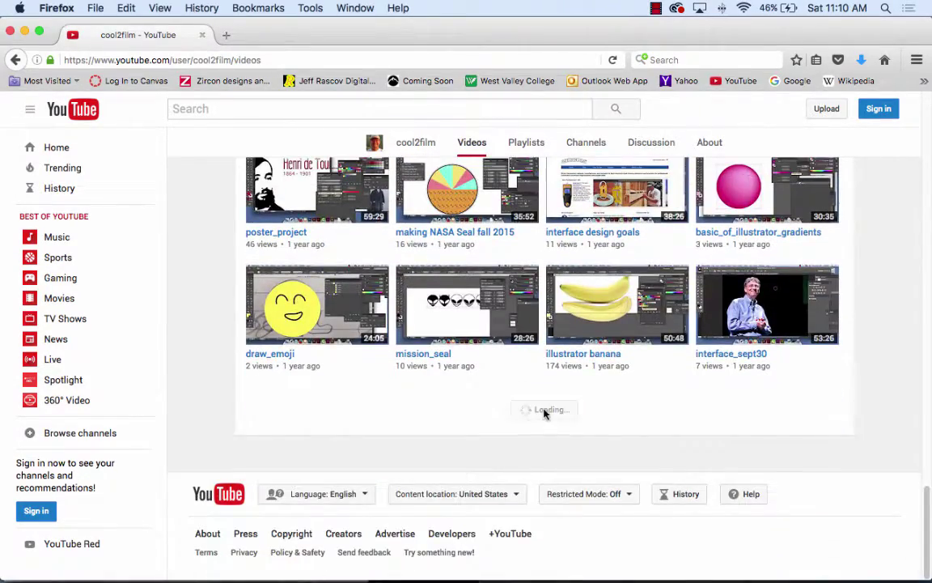
pyautogui.scroll(-10, 544, 413)
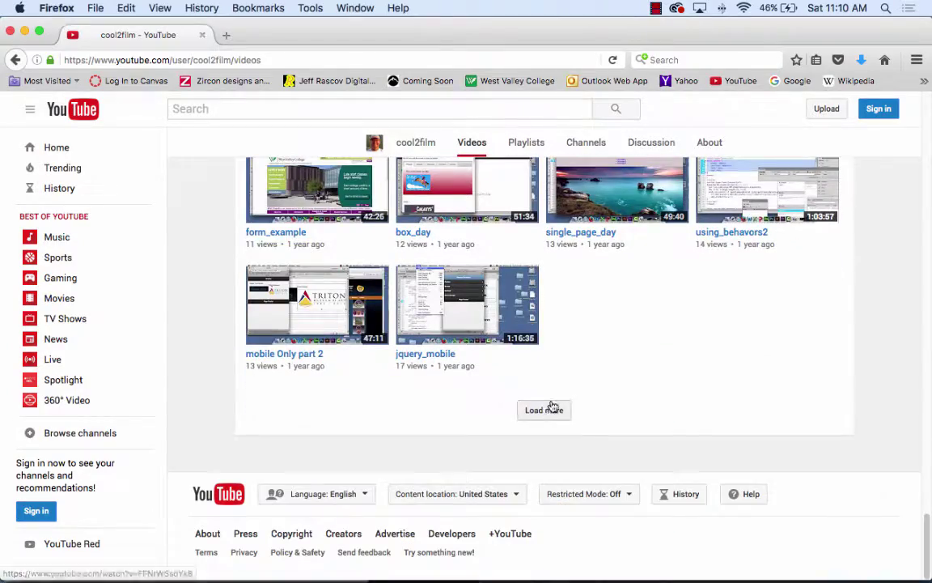
pyautogui.click(547, 410)
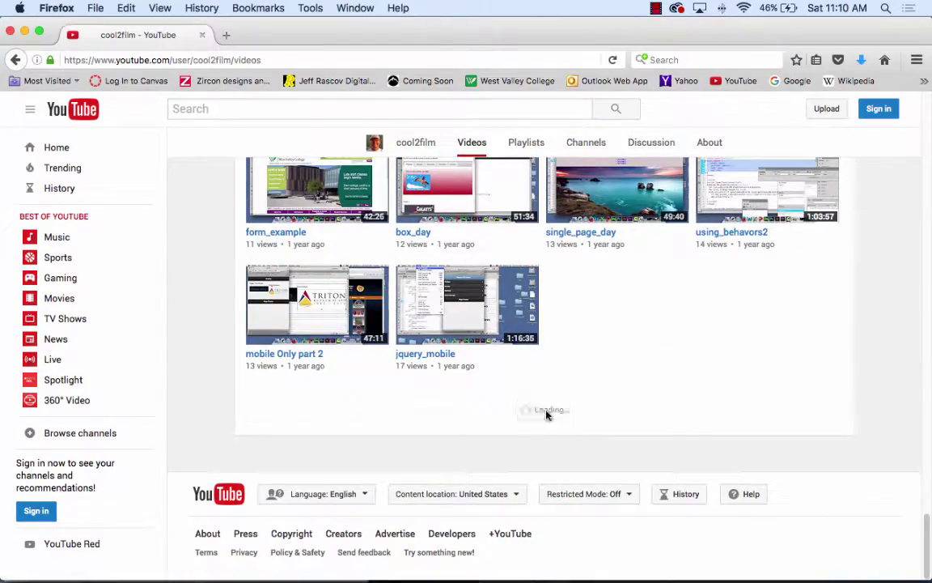
pyautogui.scroll(-10, 547, 413)
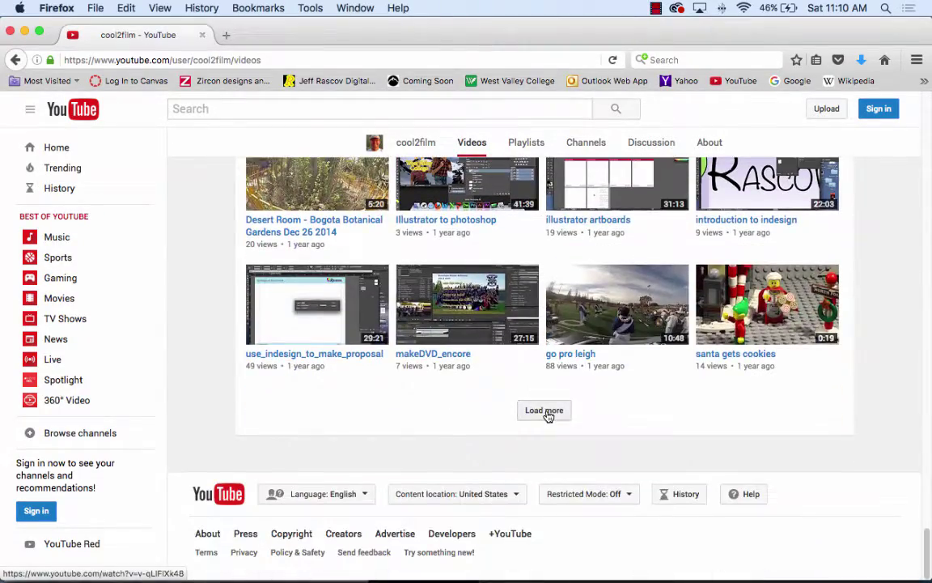
pyautogui.scroll(3, 588, 406)
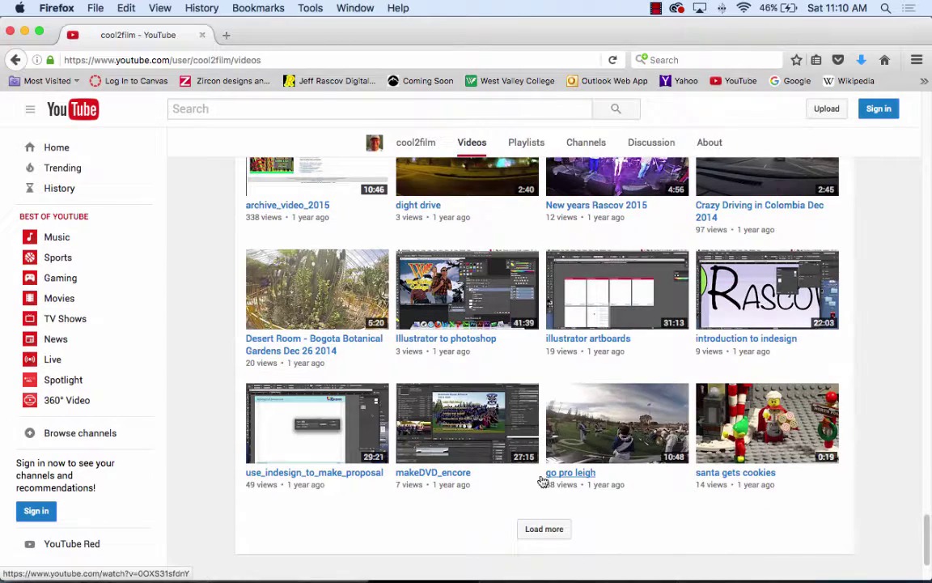
pyautogui.click(568, 475)
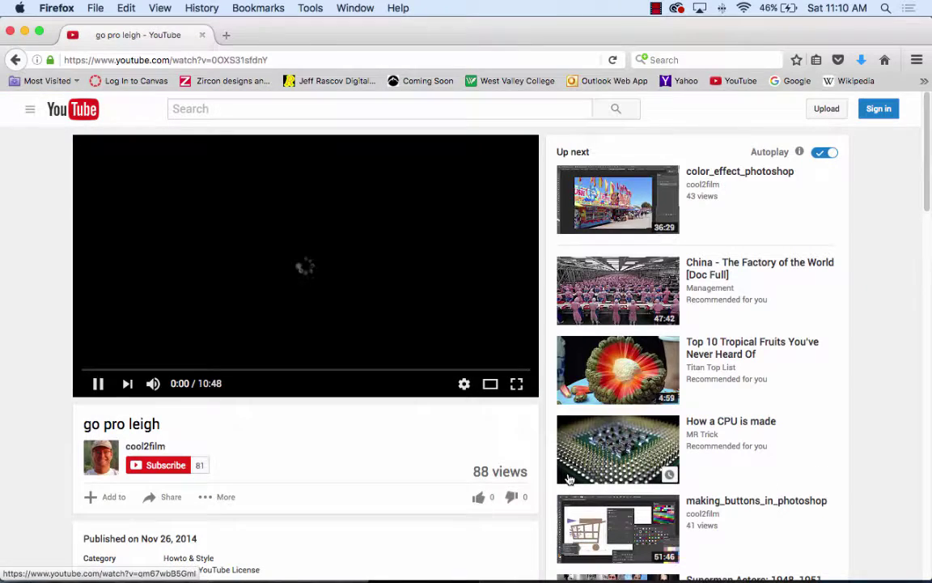
# - Play the video with the volume raised and copy its short share link
pyautogui.click(98, 383)
pyautogui.click(98, 383)
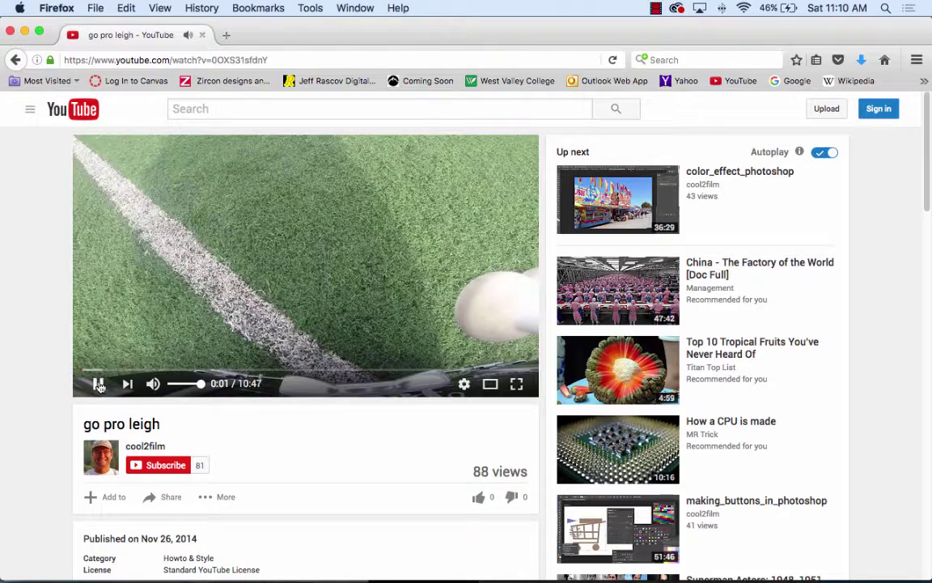
pyautogui.press('XF86AudioRaiseVolume')
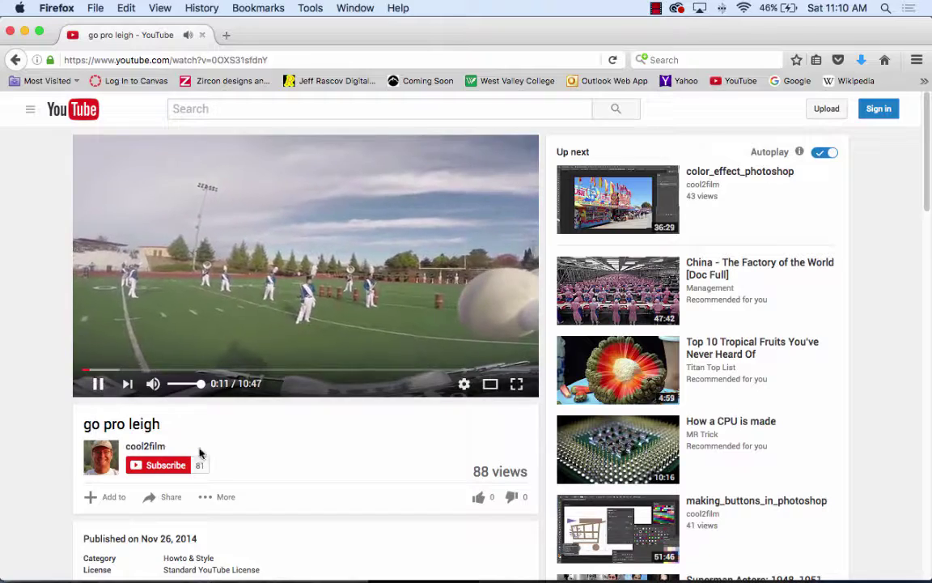
pyautogui.click(170, 501)
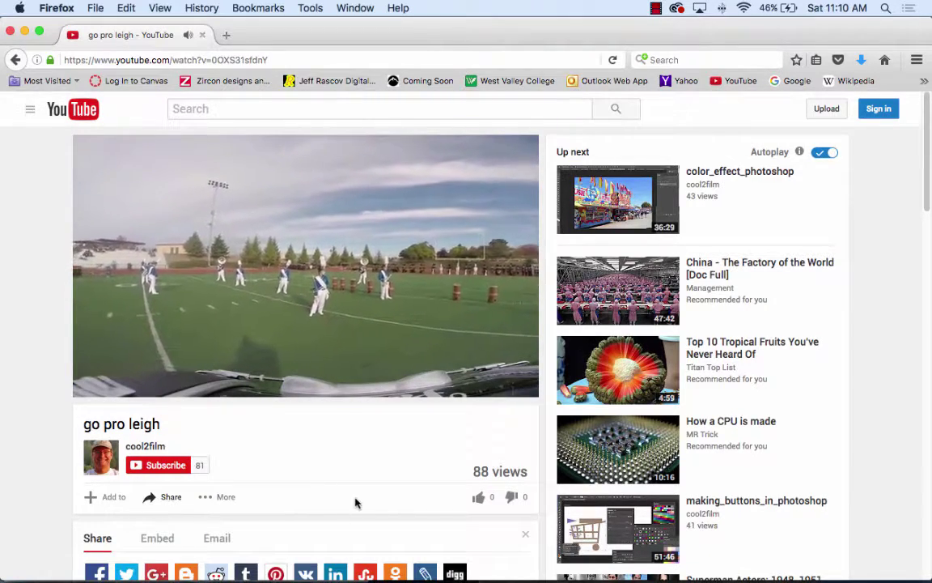
pyautogui.scroll(-2, 349, 481)
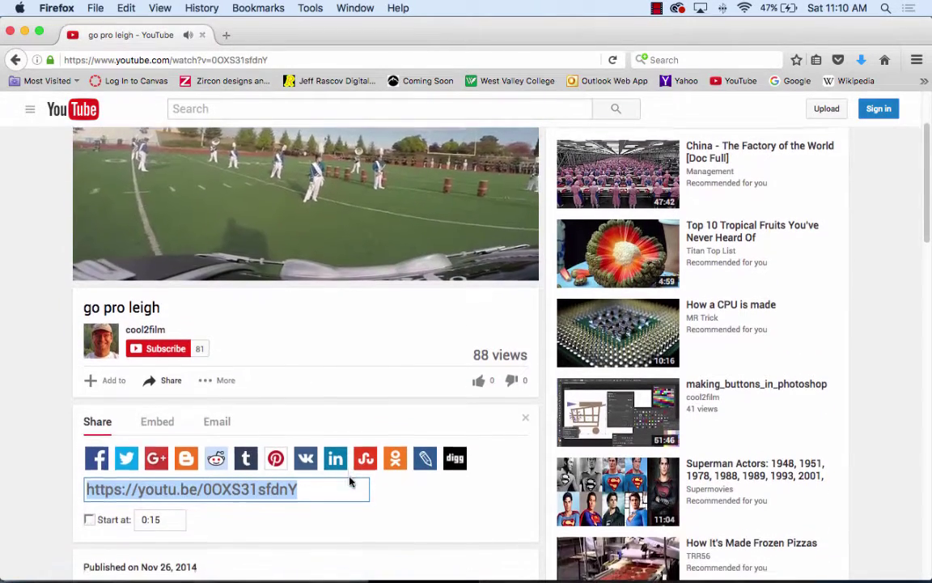
pyautogui.press('super+c')
pyautogui.scroll(3, 356, 459)
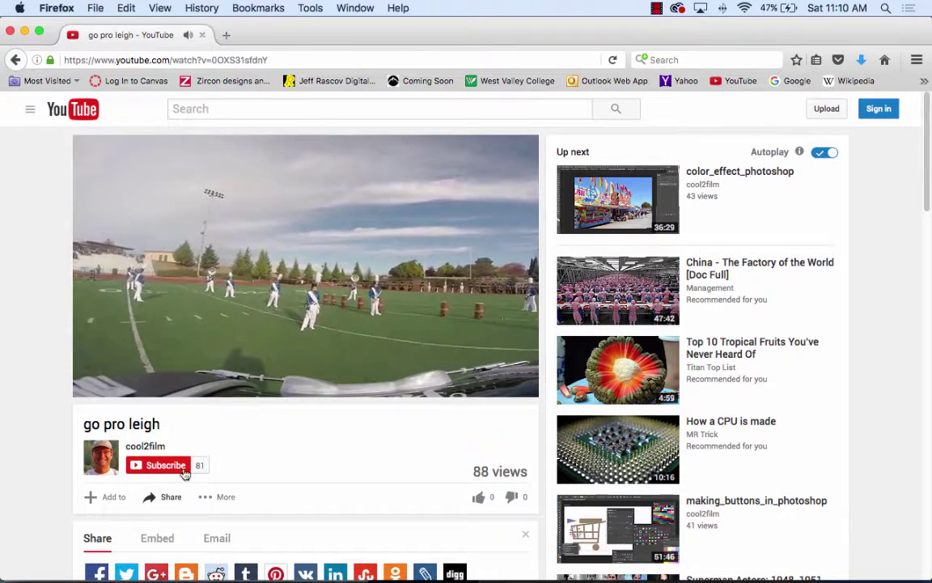
# - Pause the video at 0:29 and move the YouTube window aside
pyautogui.moveTo(86, 389)
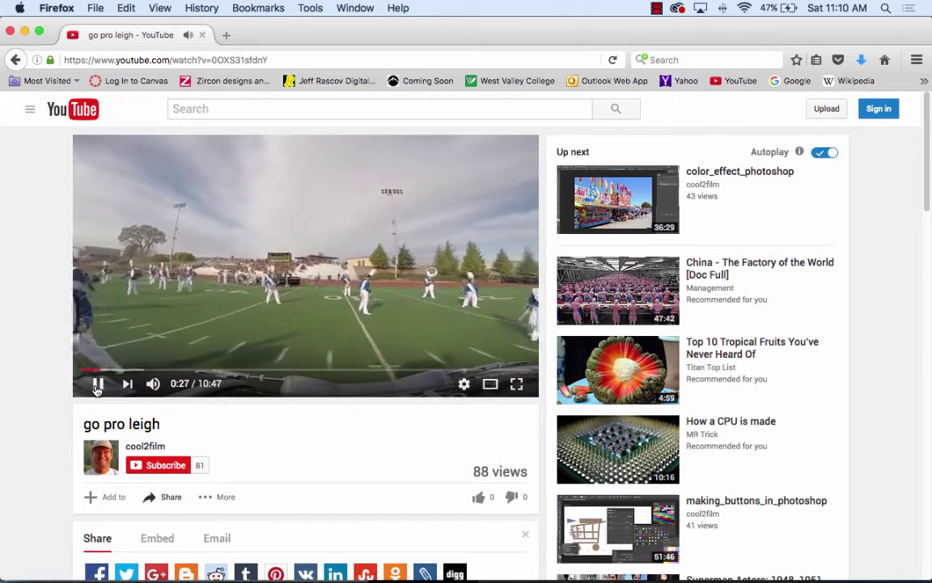
pyautogui.click(97, 385)
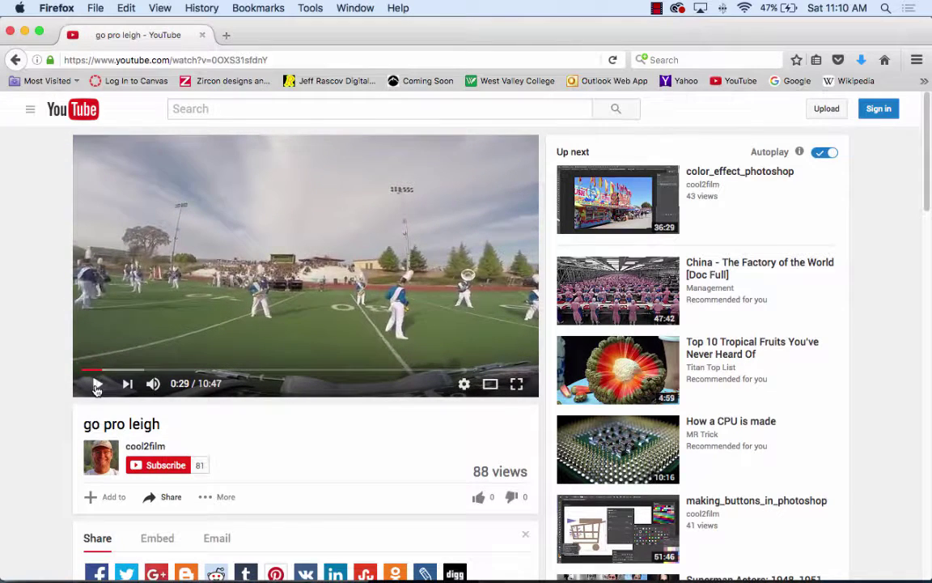
pyautogui.moveTo(276, 34); pyautogui.dragTo(827, 477)
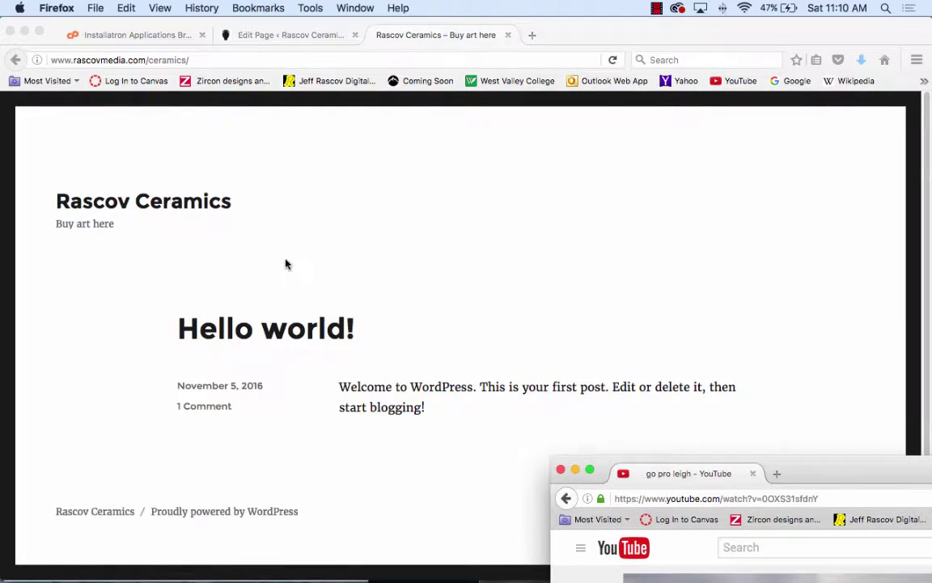
# - Paste the go pro leigh YouTube link on its own line under the Berry Bowl caption
pyautogui.click(280, 35)
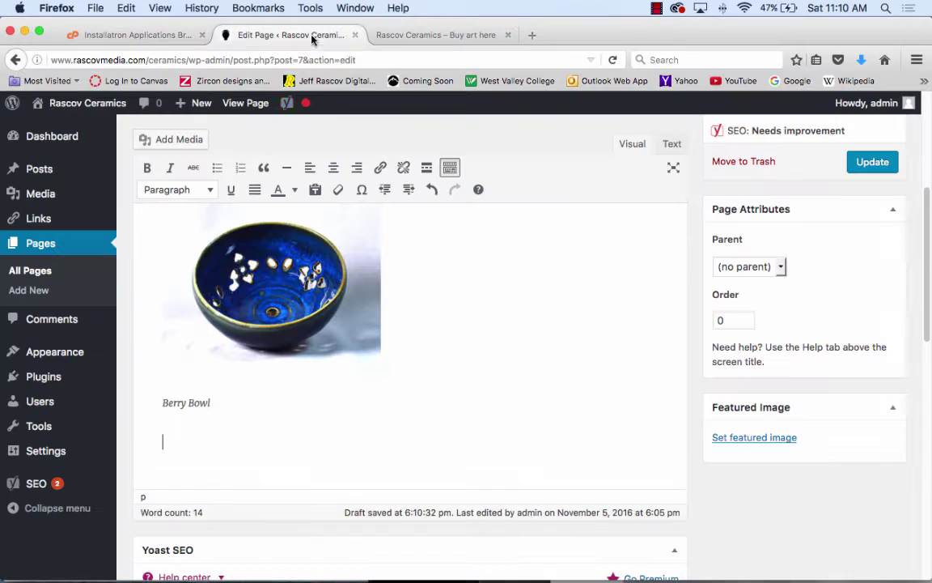
pyautogui.click(319, 469)
pyautogui.press('super+v')
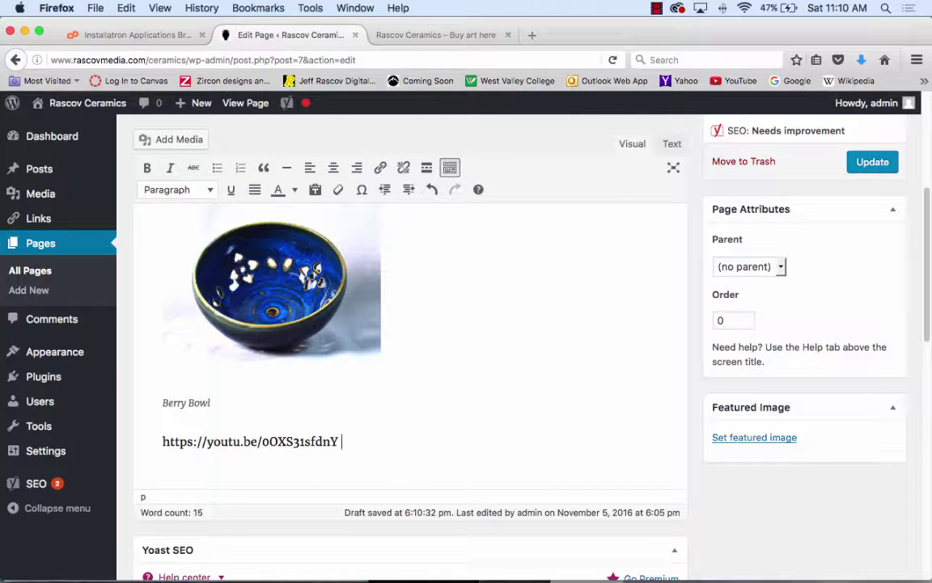
pyautogui.press('Return')
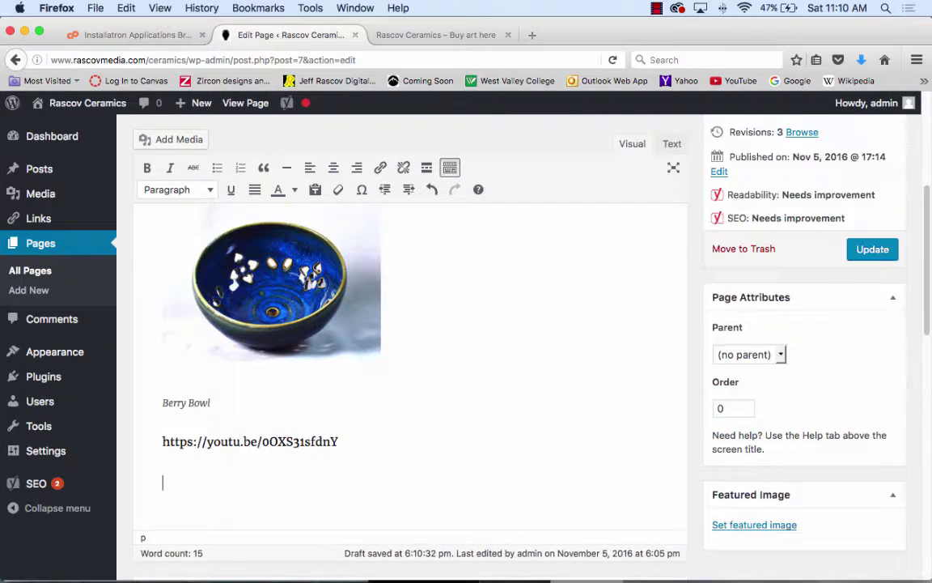
pyautogui.moveTo(344, 441); pyautogui.dragTo(125, 439)
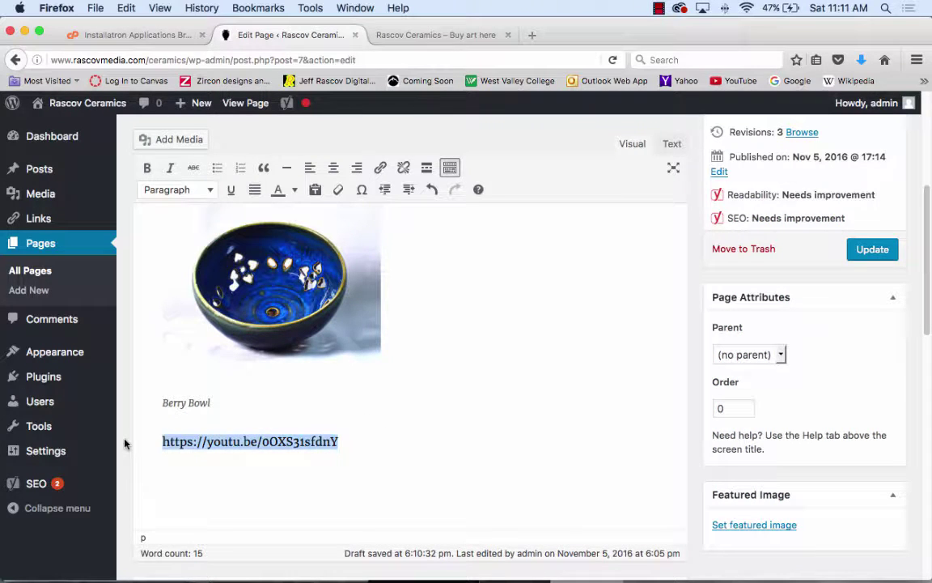
pyautogui.press('Down')
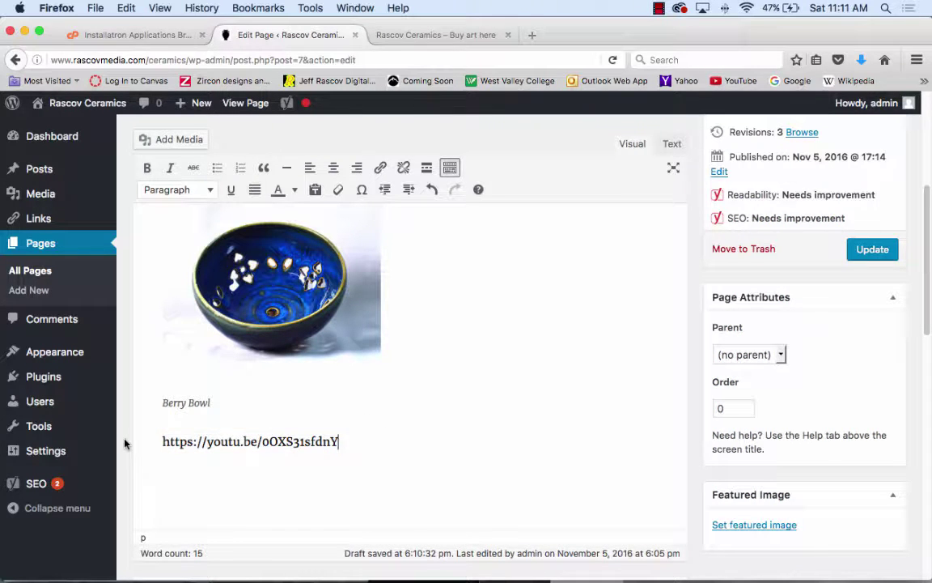
pyautogui.scroll(-1, 410, 364)
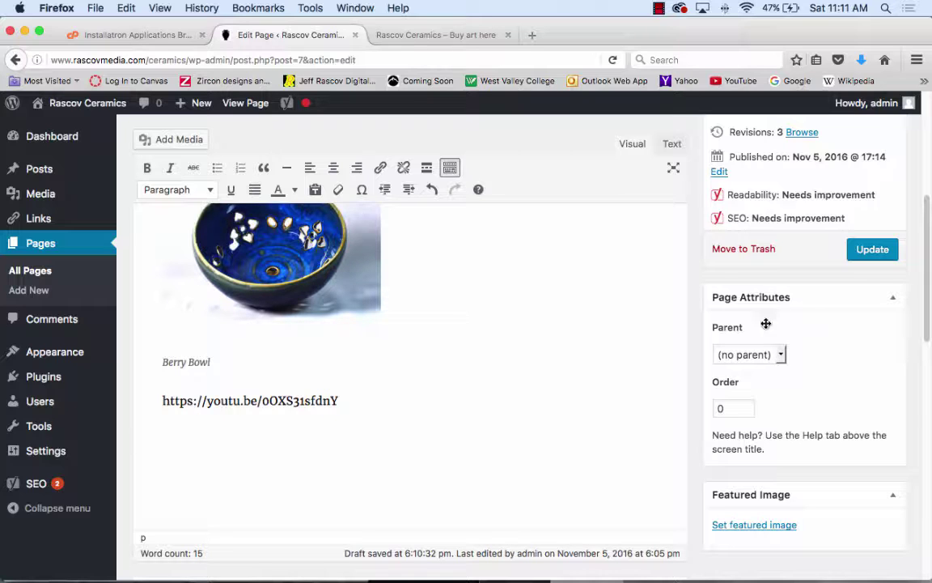
# - Update the page and scroll through it to check the embedded video
pyautogui.click(878, 261)
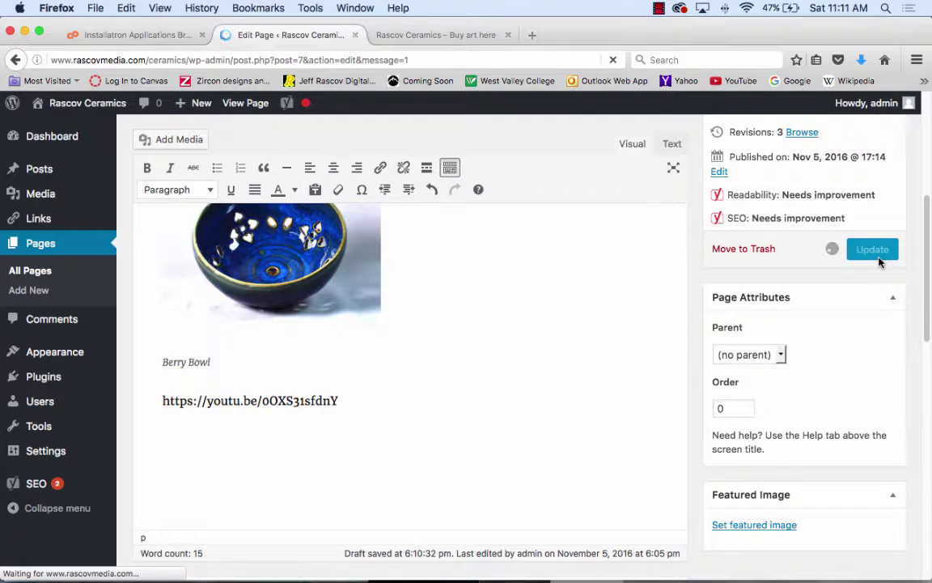
pyautogui.scroll(-4, 510, 397)
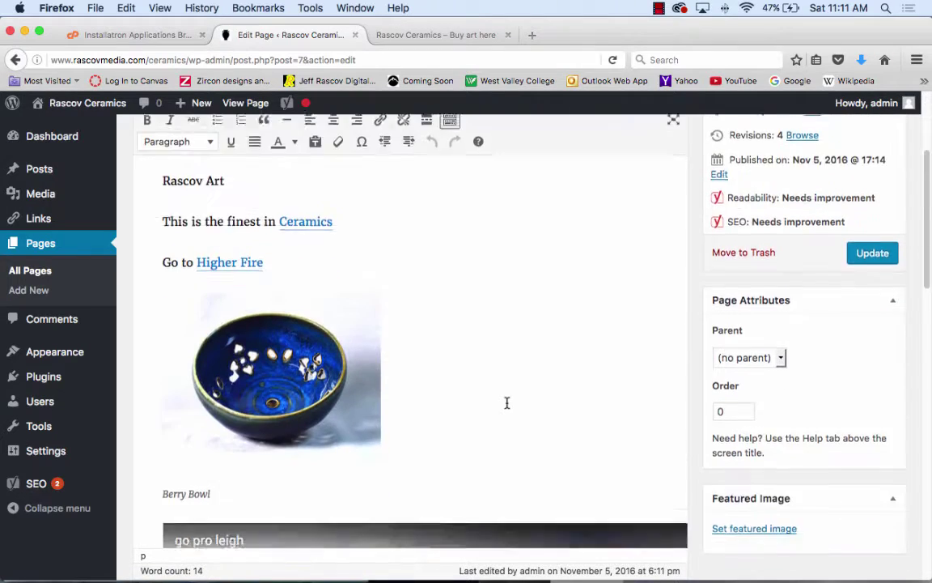
pyautogui.scroll(-10, 507, 402)
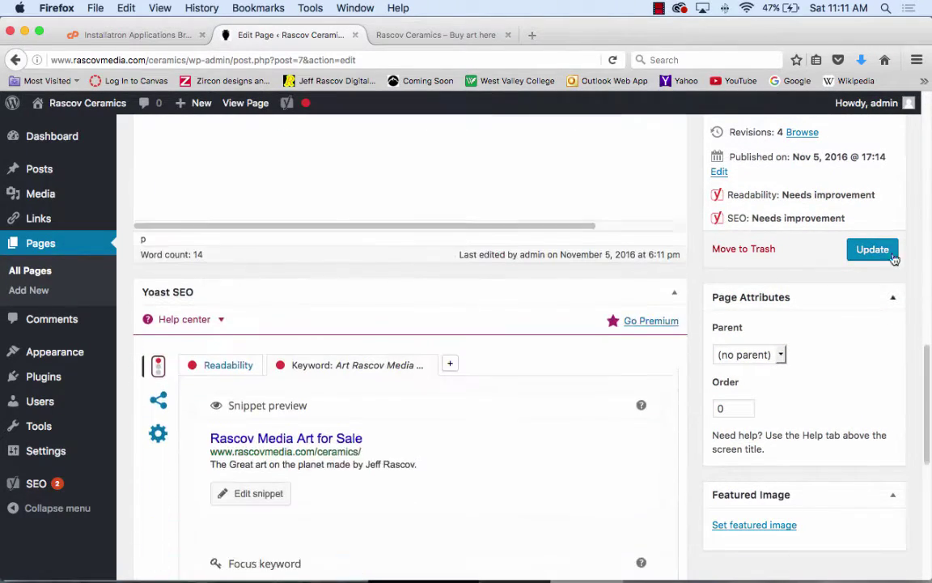
pyautogui.scroll(-1, 645, 358)
pyautogui.scroll(8, 645, 358)
pyautogui.scroll(5, 644, 359)
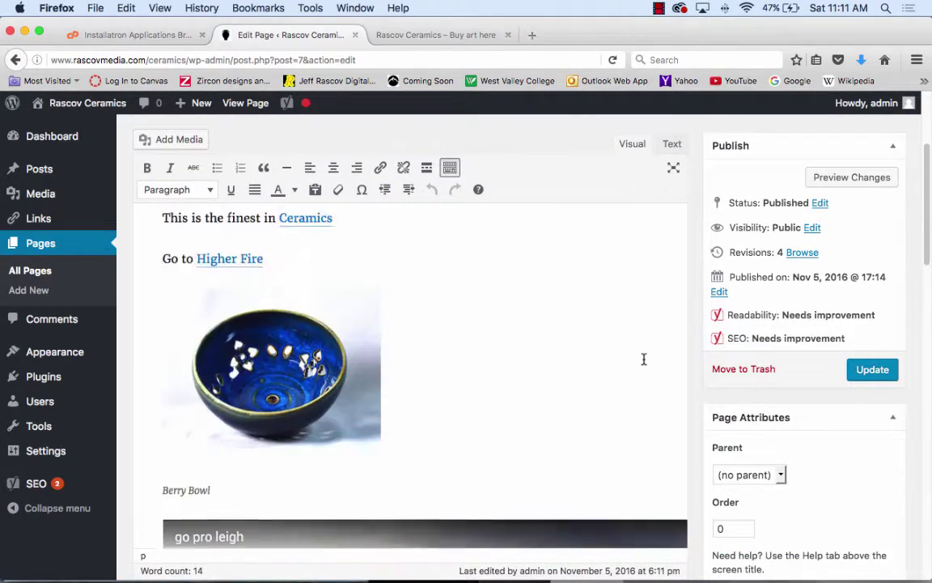
pyautogui.scroll(3, 644, 359)
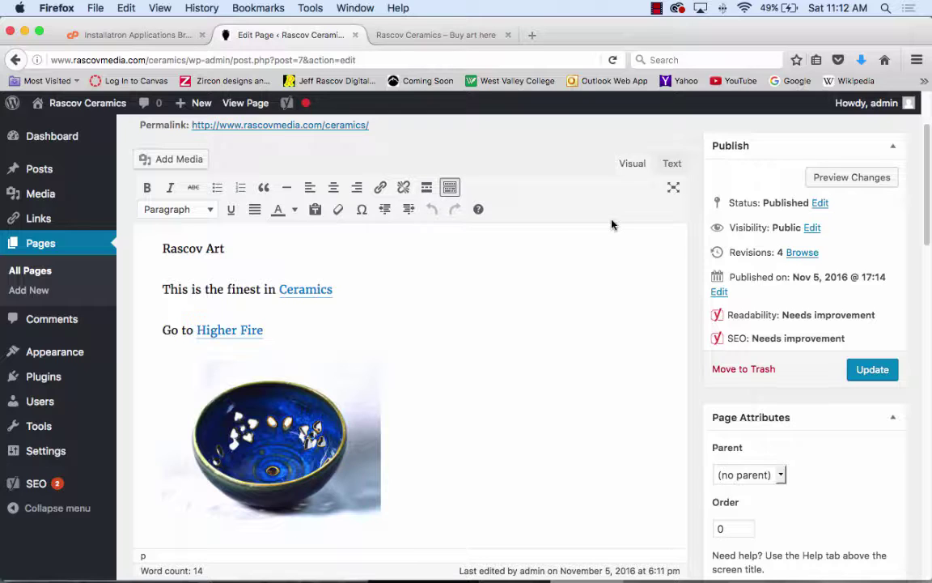
# - Switch the page editor to the Text view to see the raw HTML with the caption shortcode
pyautogui.click(672, 165)
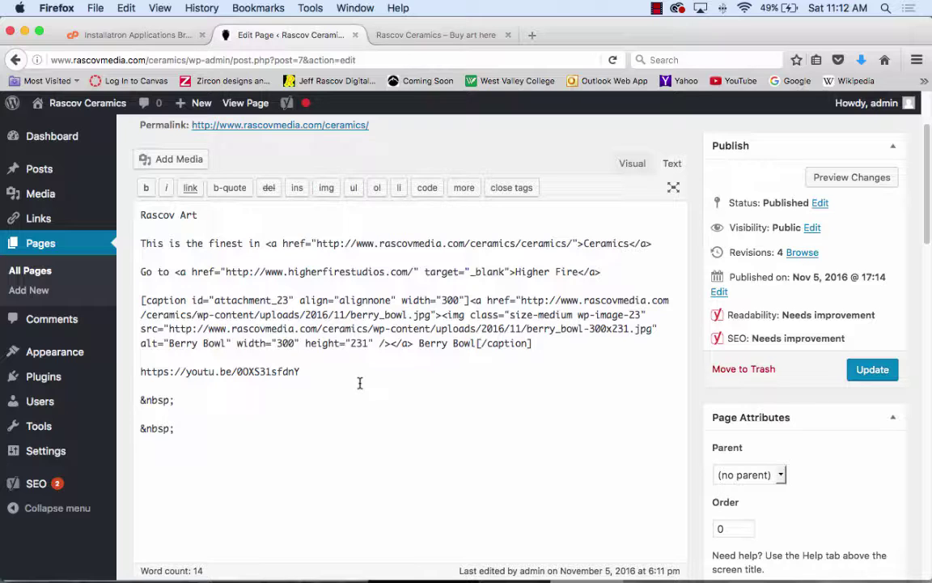
# - Switch back to the Visual view showing the formatted text, both links and the Berry Bowl photo
pyautogui.click(632, 164)
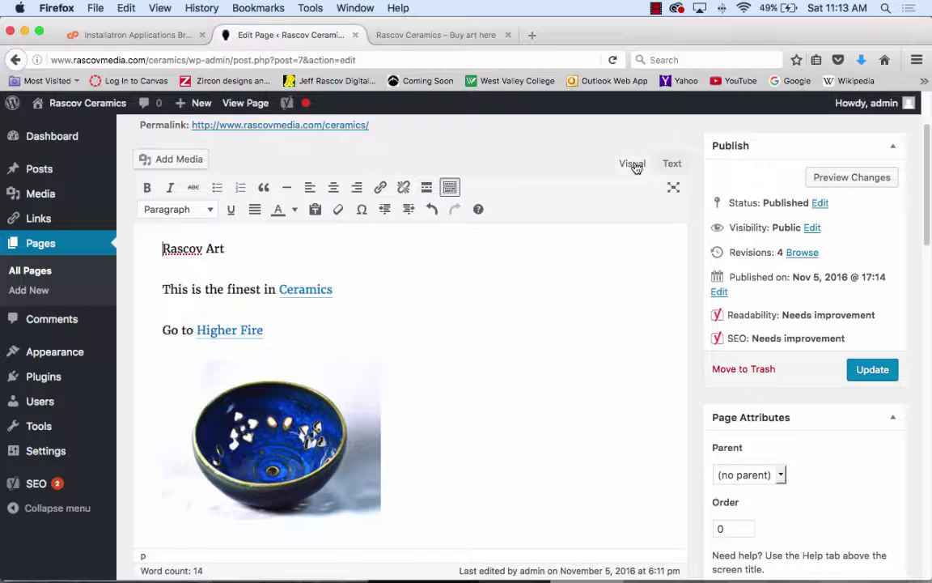
# - Keep the unsaved edits and update the Rascov Media Art page
pyautogui.click(54, 451)
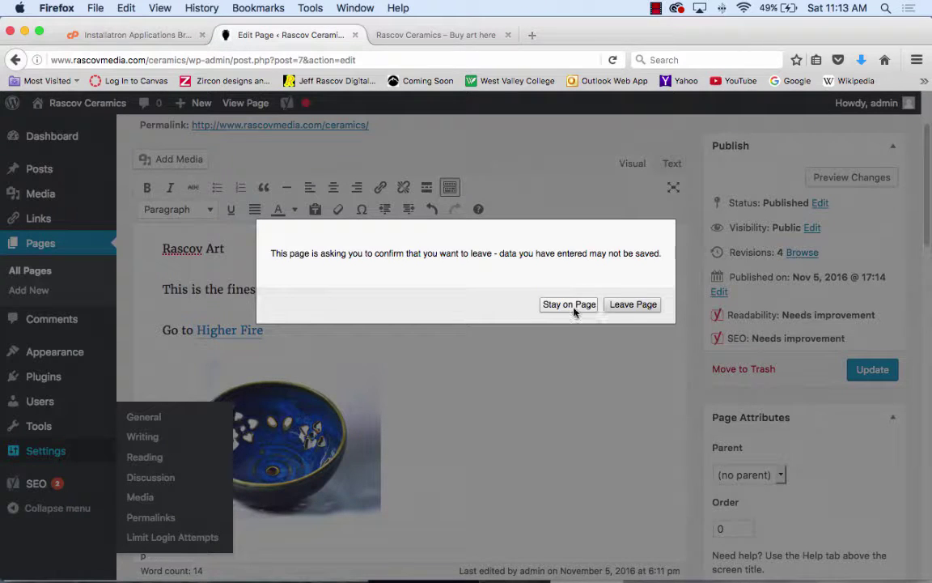
pyautogui.click(569, 305)
pyautogui.click(872, 369)
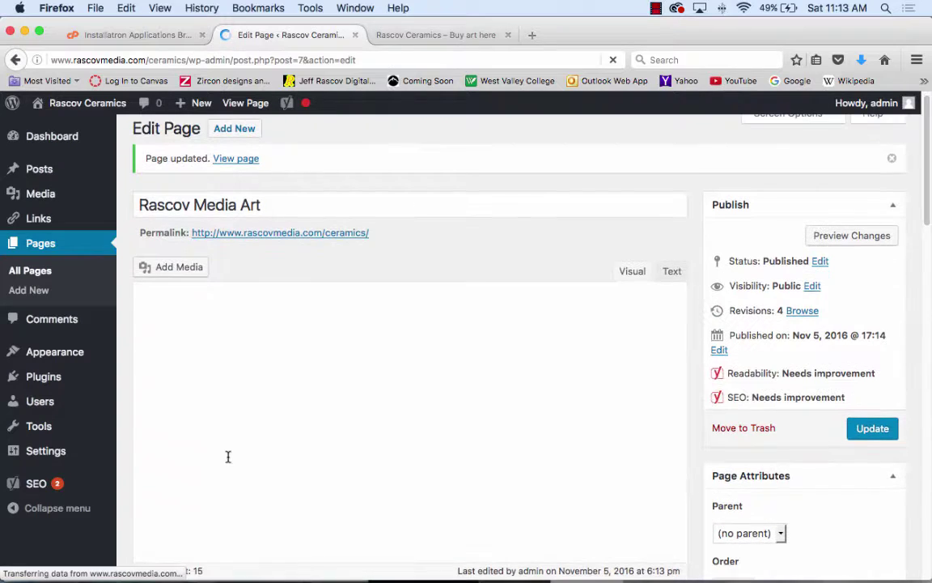
# - Browse the General Settings and Tools admin pages, ending on the installed Themes list
pyautogui.click(40, 452)
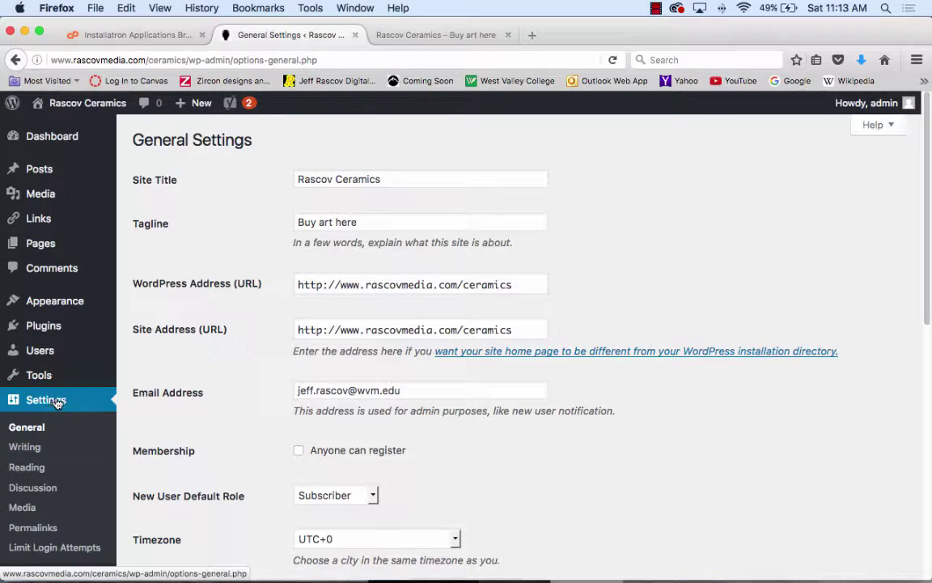
pyautogui.scroll(-1, 92, 490)
pyautogui.scroll(-5, 92, 490)
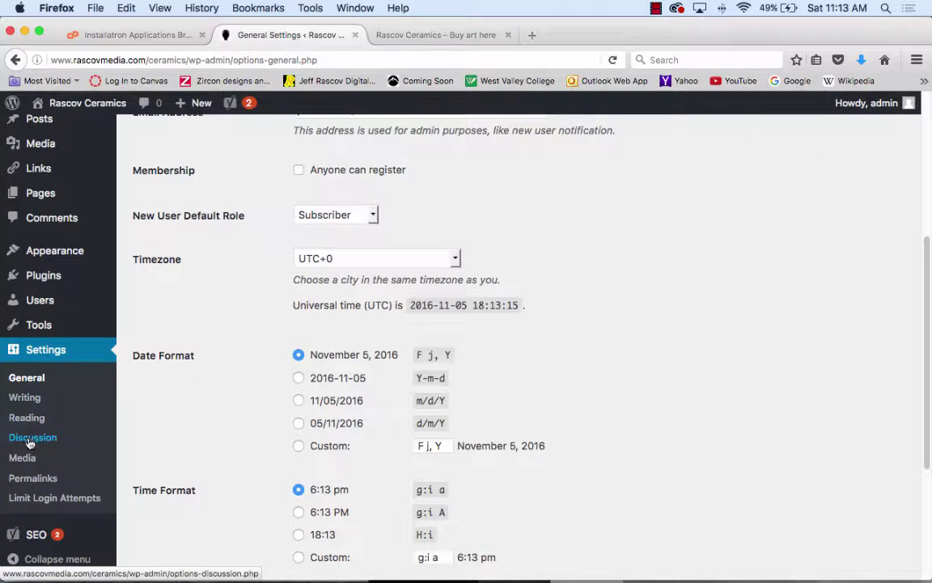
pyautogui.click(37, 328)
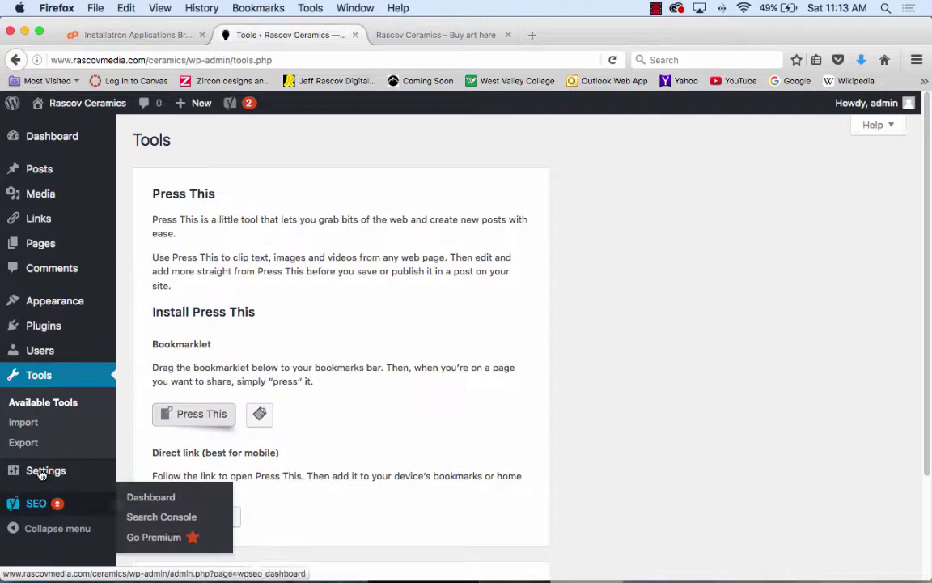
pyautogui.moveTo(11, 477)
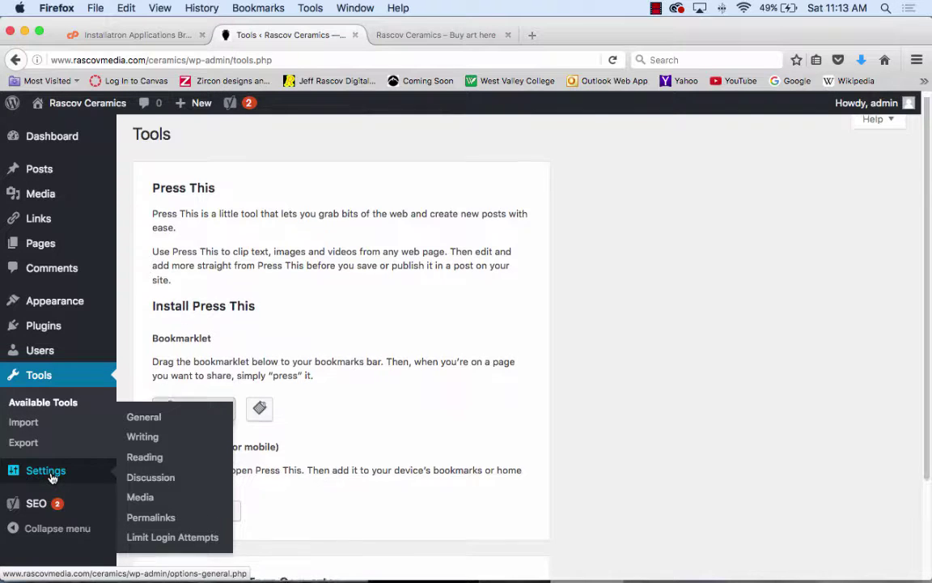
pyautogui.scroll(-3, 36, 478)
pyautogui.click(50, 472)
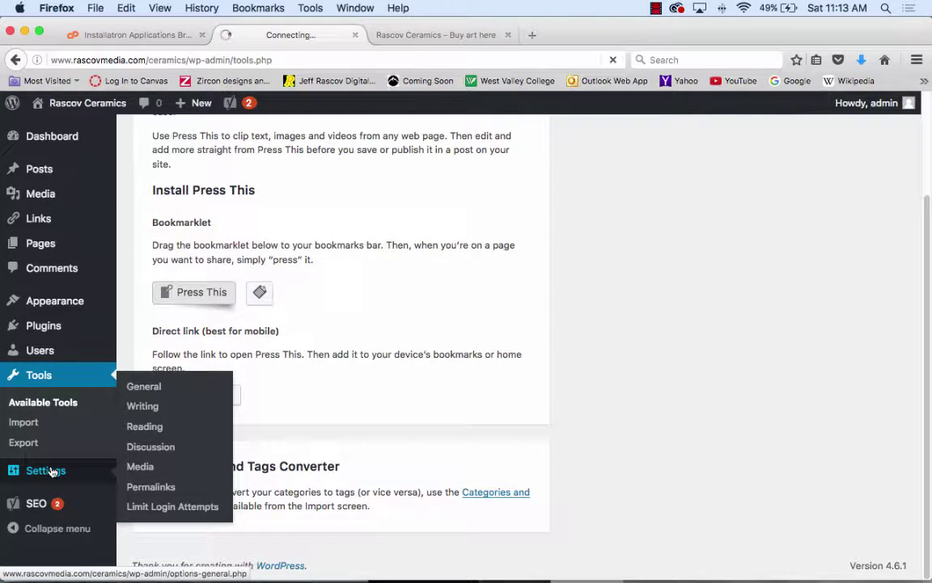
pyautogui.click(66, 301)
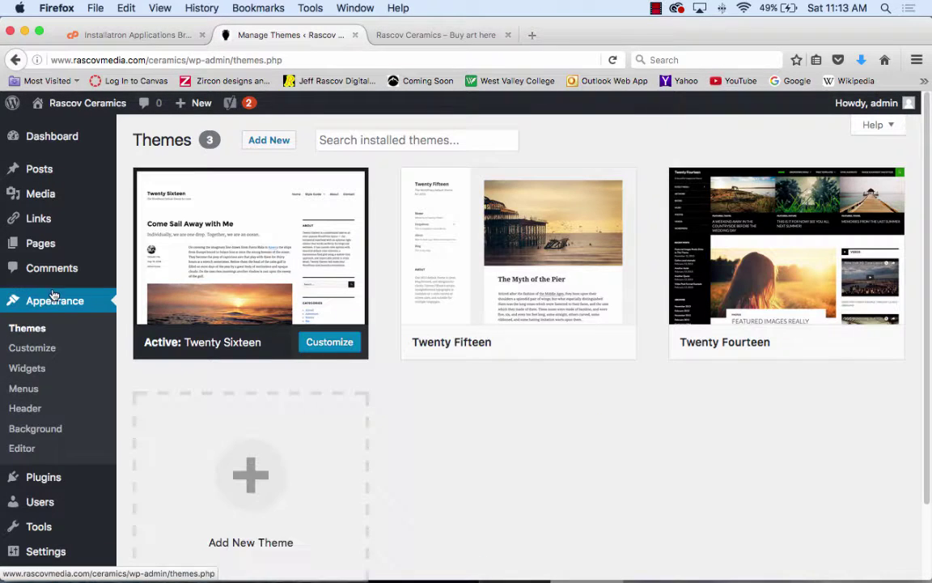
# - Open the Twenty Sixteen theme editor and load the 404 Template (404.php)
pyautogui.click(27, 450)
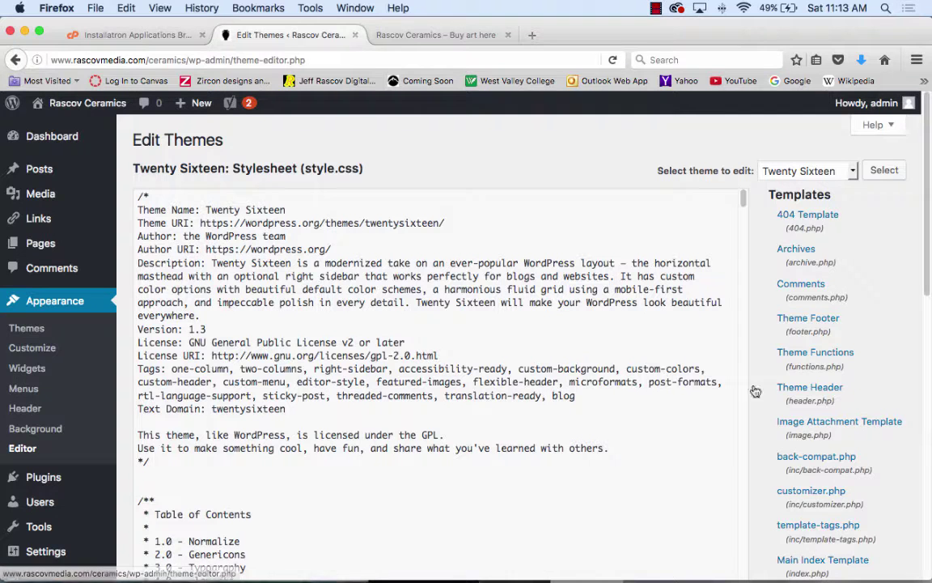
pyautogui.scroll(-5, 851, 255)
pyautogui.scroll(-5, 847, 309)
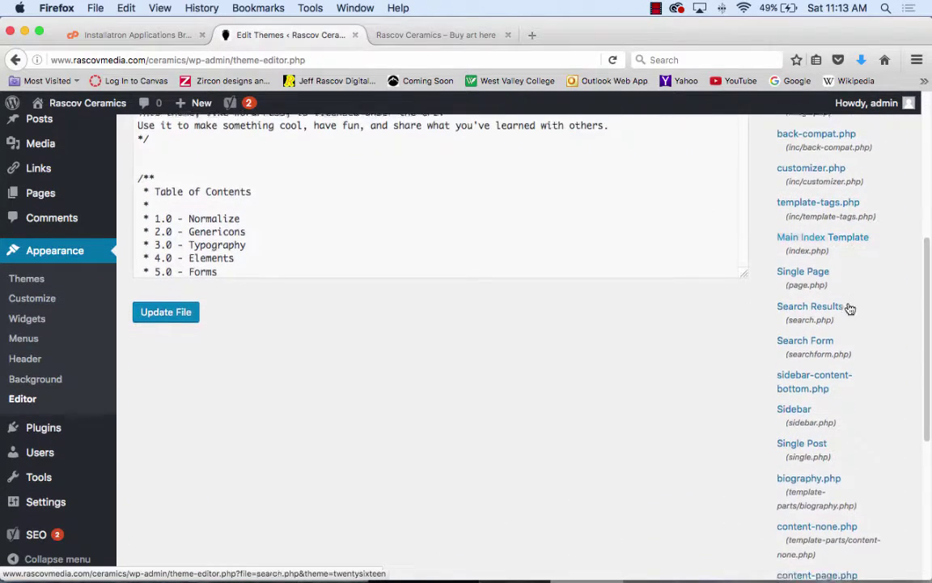
pyautogui.scroll(-4, 862, 381)
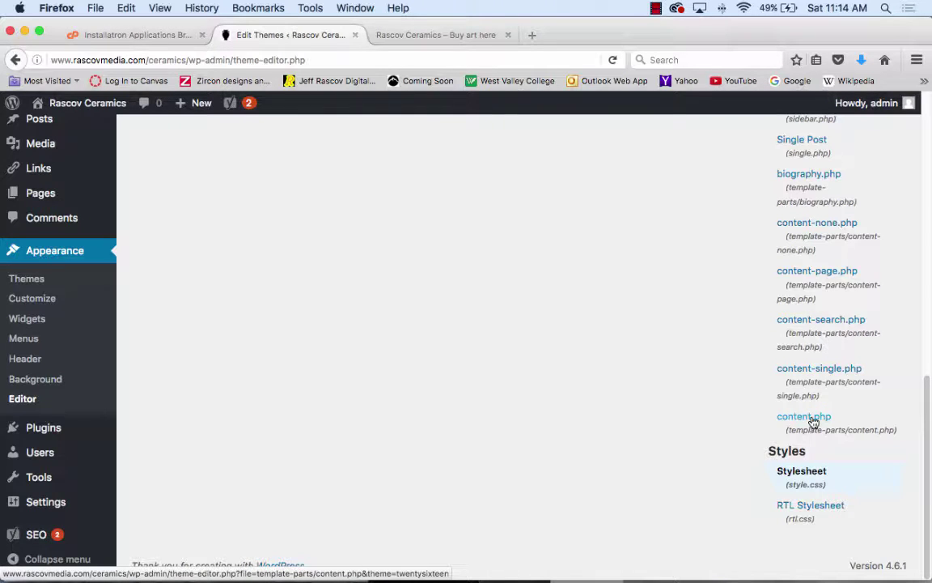
pyautogui.scroll(2, 811, 372)
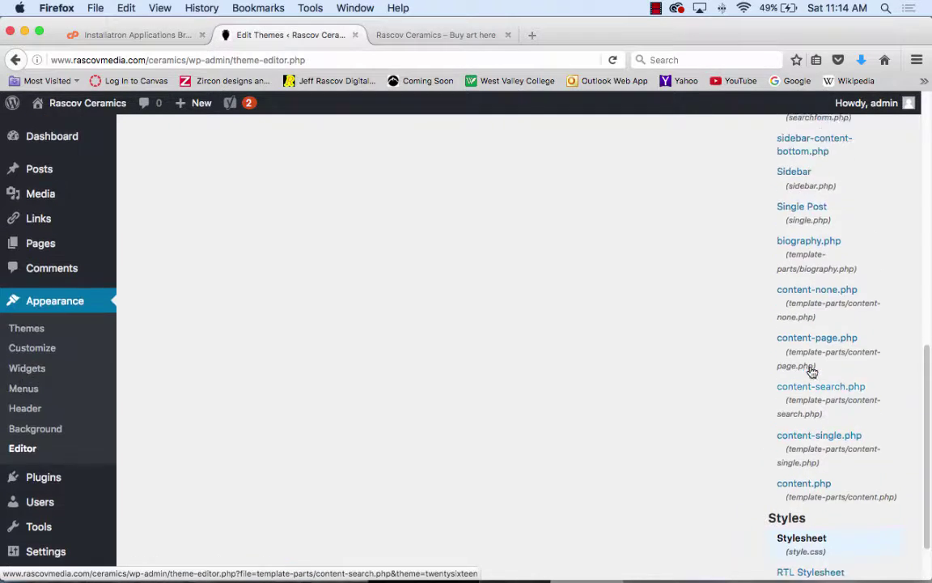
pyautogui.scroll(6, 812, 372)
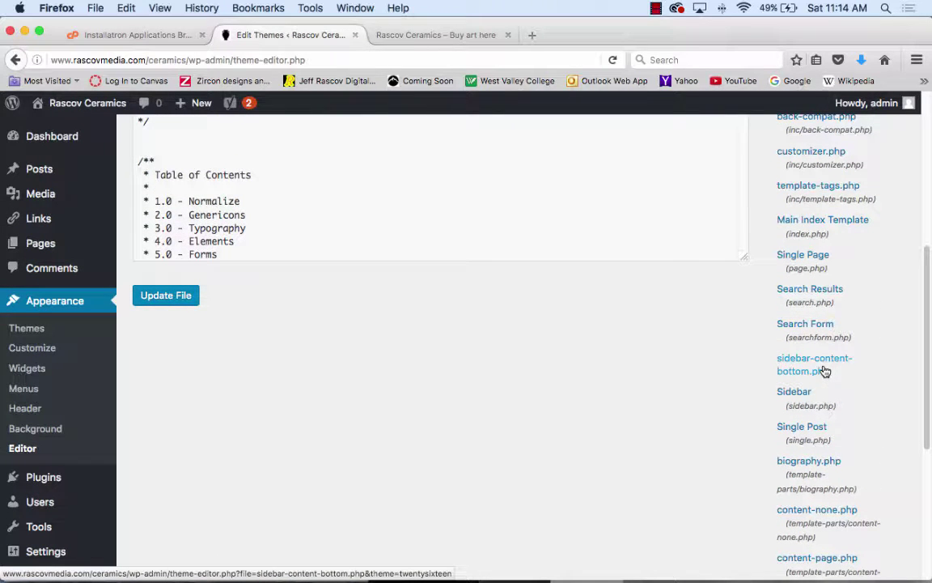
pyautogui.scroll(5, 825, 371)
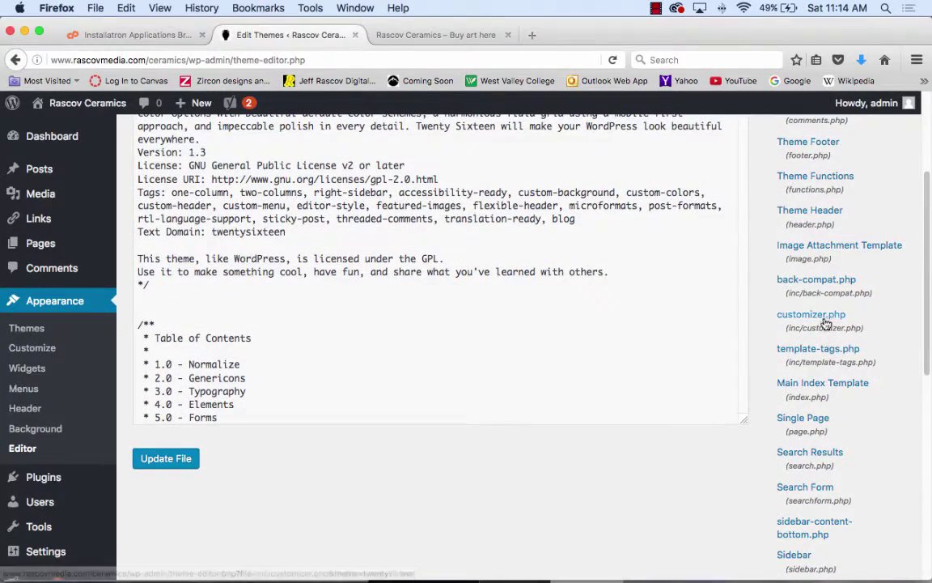
pyautogui.scroll(1, 825, 319)
pyautogui.scroll(3, 825, 322)
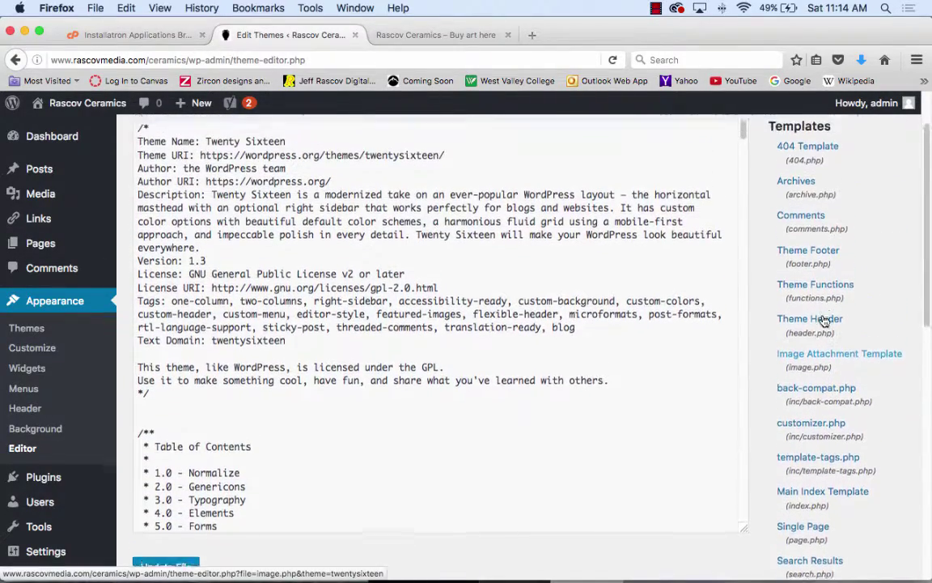
pyautogui.click(804, 164)
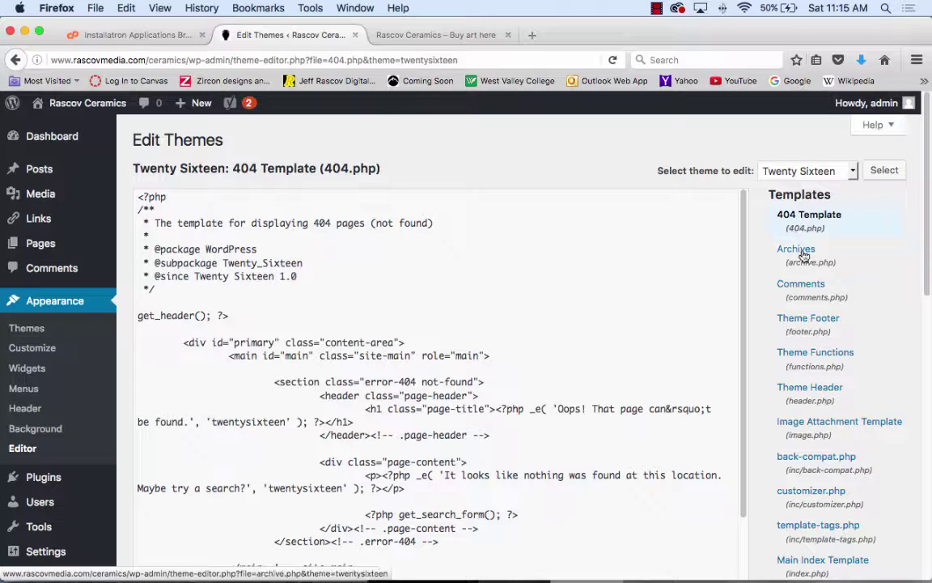
# - Step through the Archives and Comments templates, then load Theme Footer (footer.php) and scroll to its credit code
pyautogui.click(798, 252)
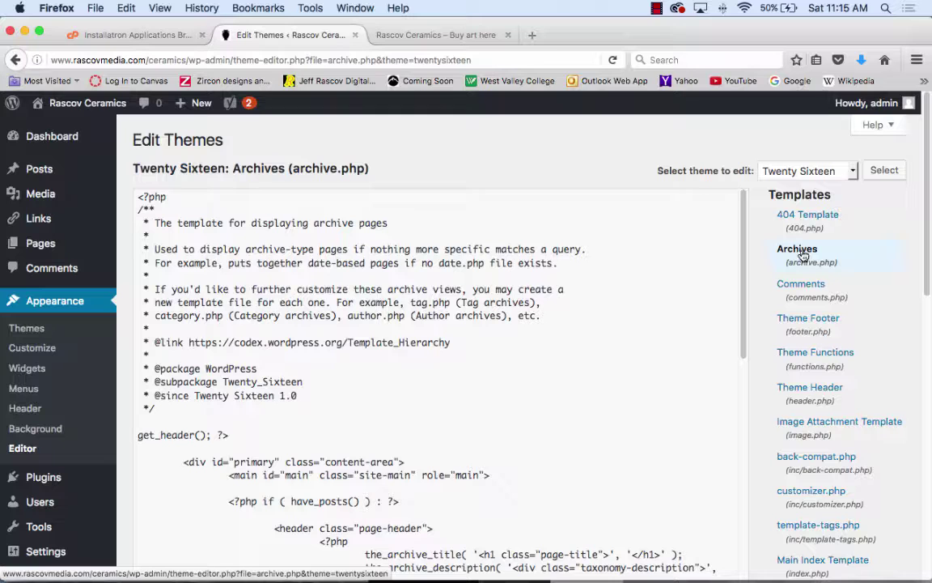
pyautogui.click(812, 291)
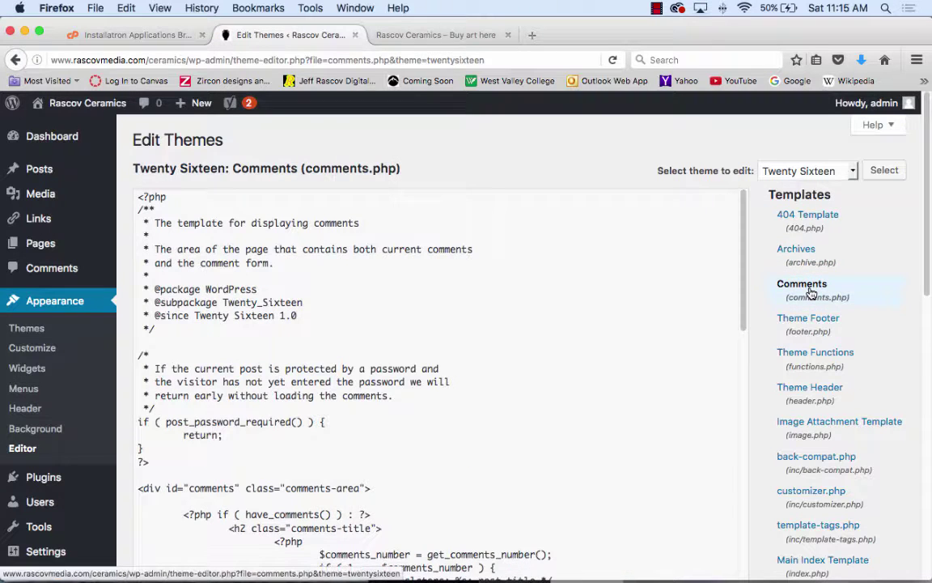
pyautogui.scroll(-1, 582, 372)
pyautogui.scroll(-5, 582, 372)
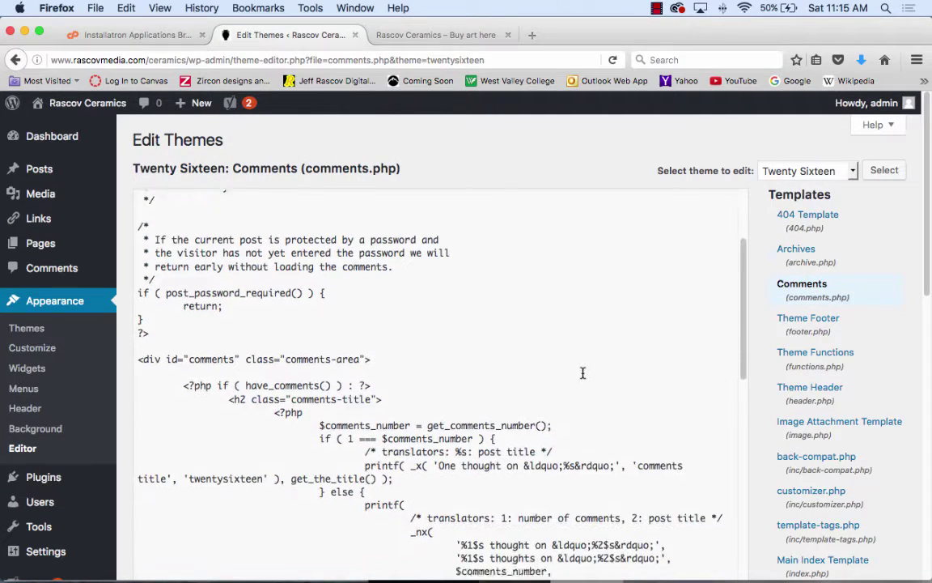
pyautogui.scroll(-8, 582, 372)
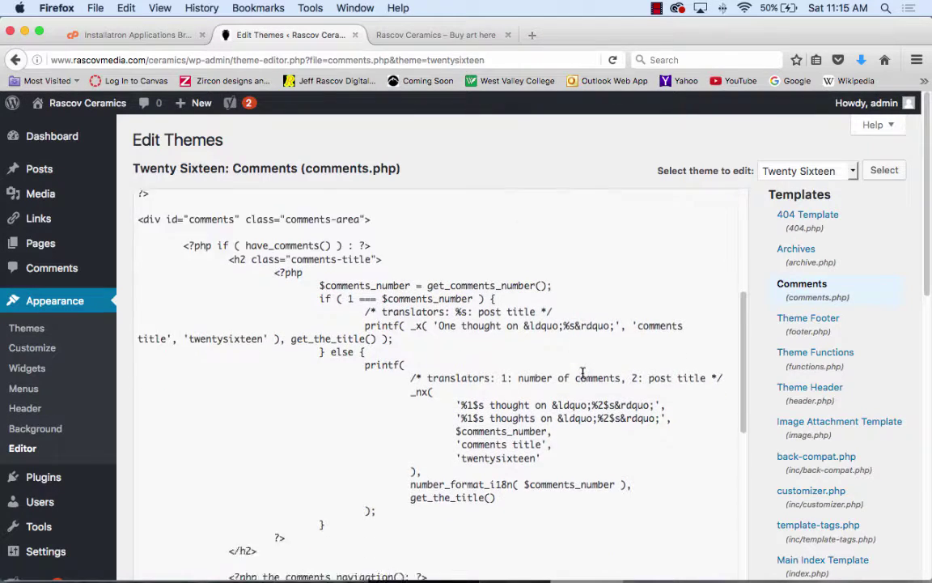
pyautogui.click(813, 324)
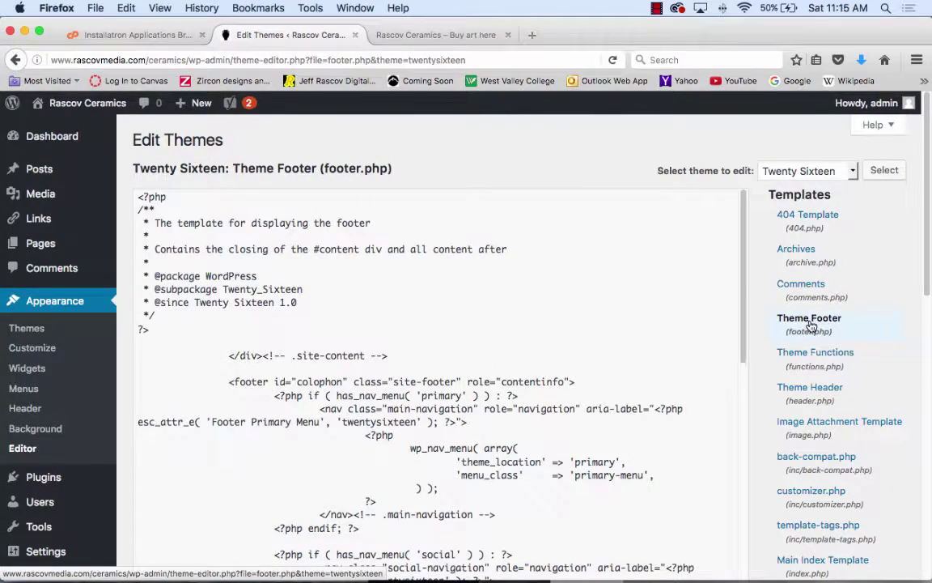
pyautogui.scroll(-4, 655, 332)
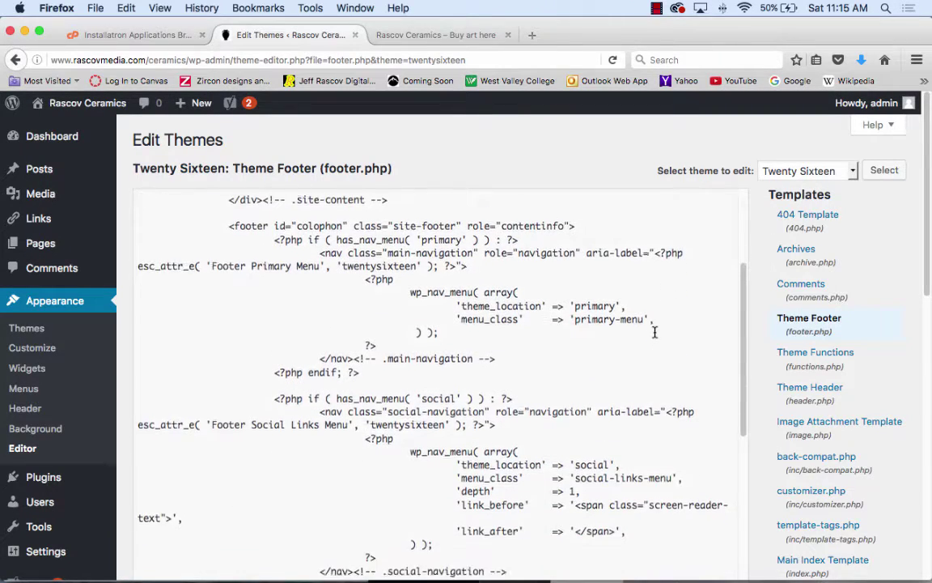
pyautogui.scroll(-8, 656, 332)
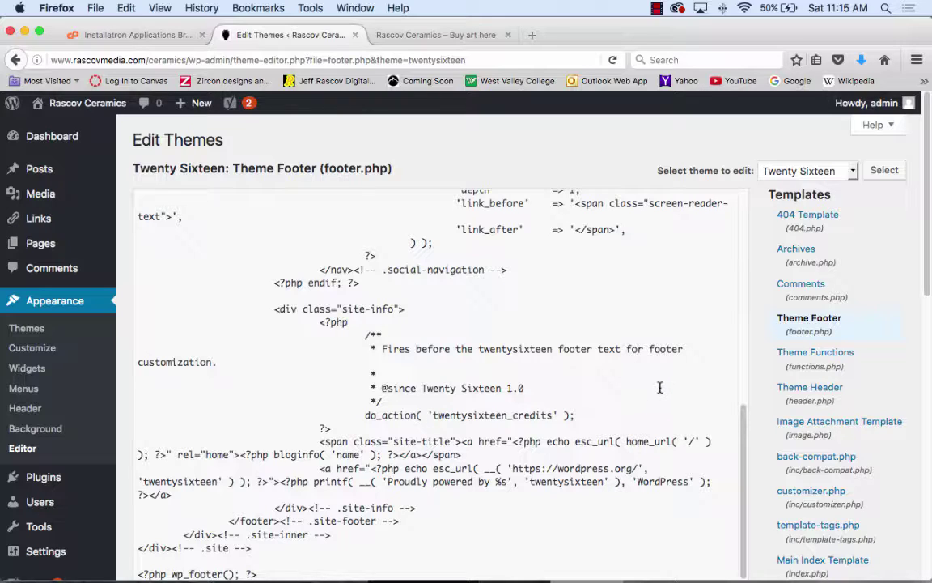
pyautogui.scroll(-5, 660, 387)
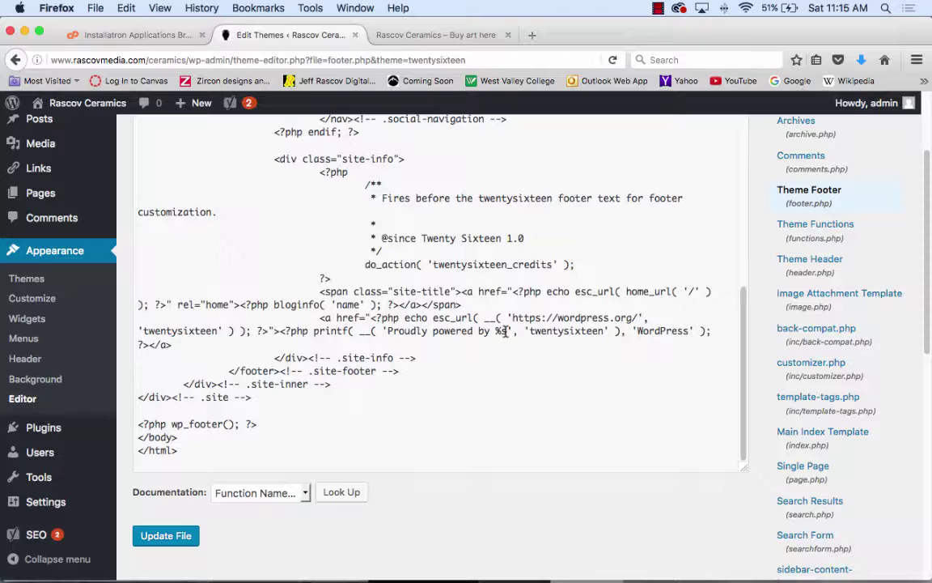
# - Replace the three credit strings with the artist's name, 'Great Art' and 'You will Love IT?'
pyautogui.moveTo(505, 332); pyautogui.dragTo(388, 333)
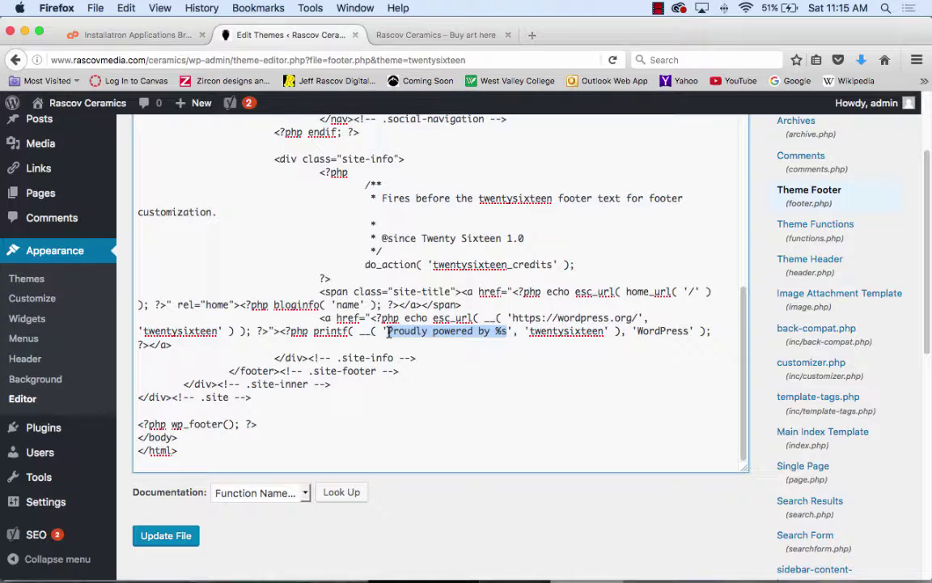
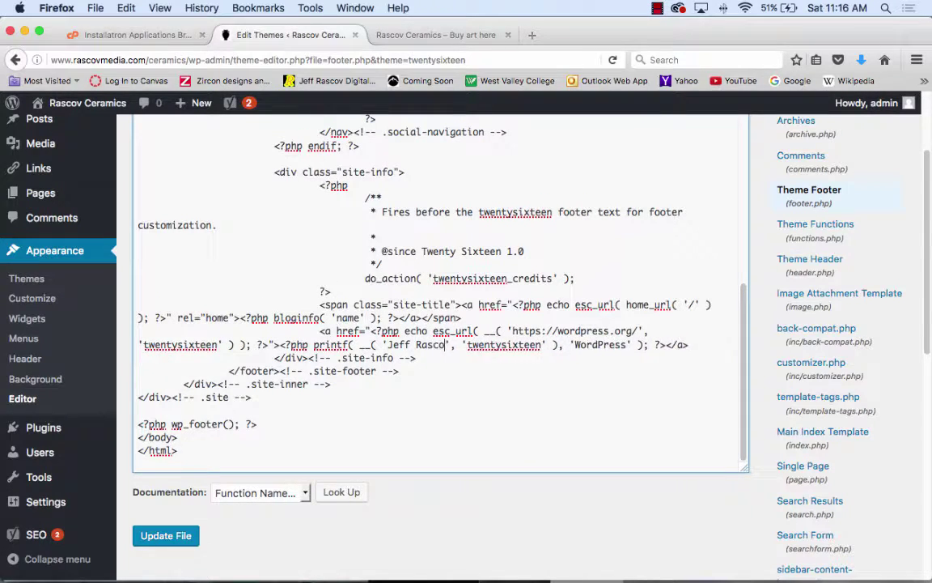
pyautogui.moveTo(549, 346); pyautogui.dragTo(475, 346)
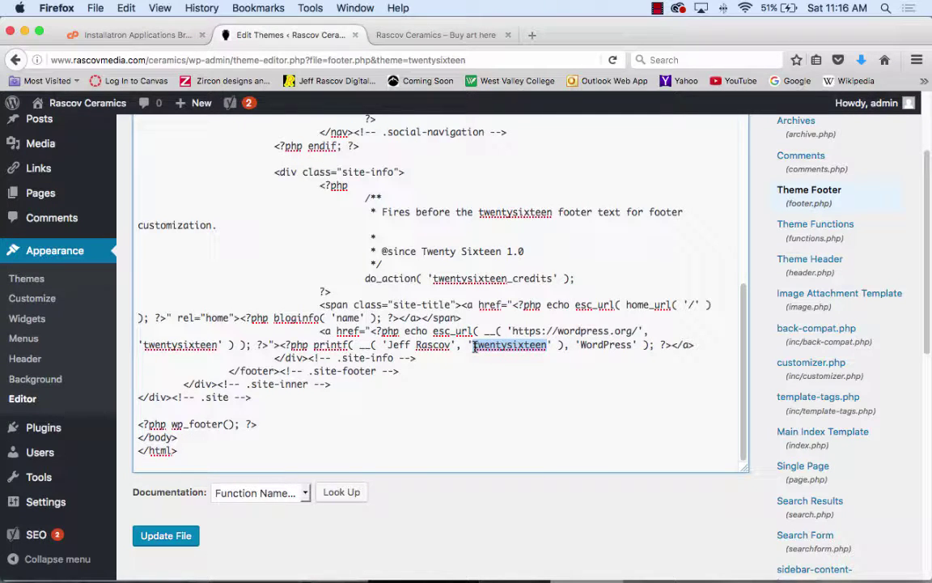
pyautogui.write('Great Ar')
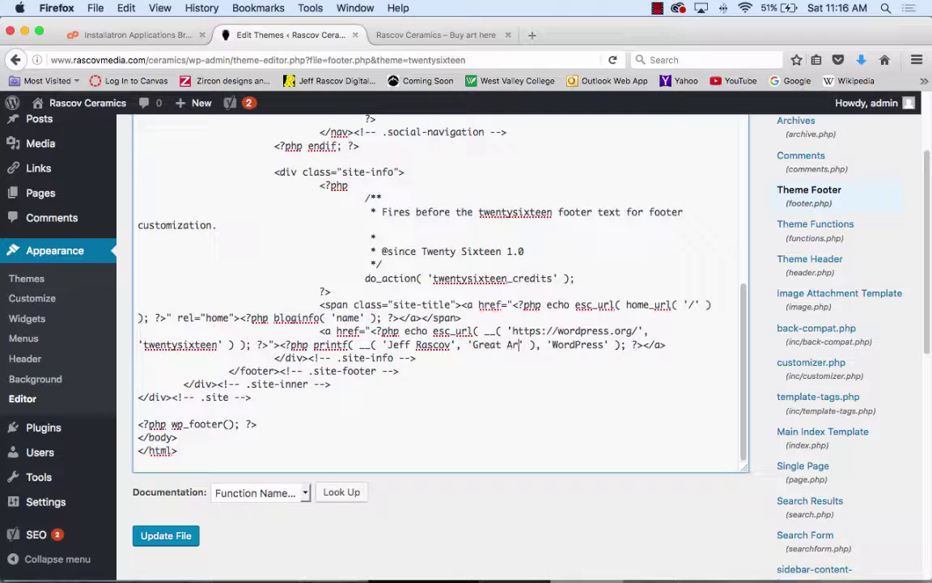
pyautogui.write('t')
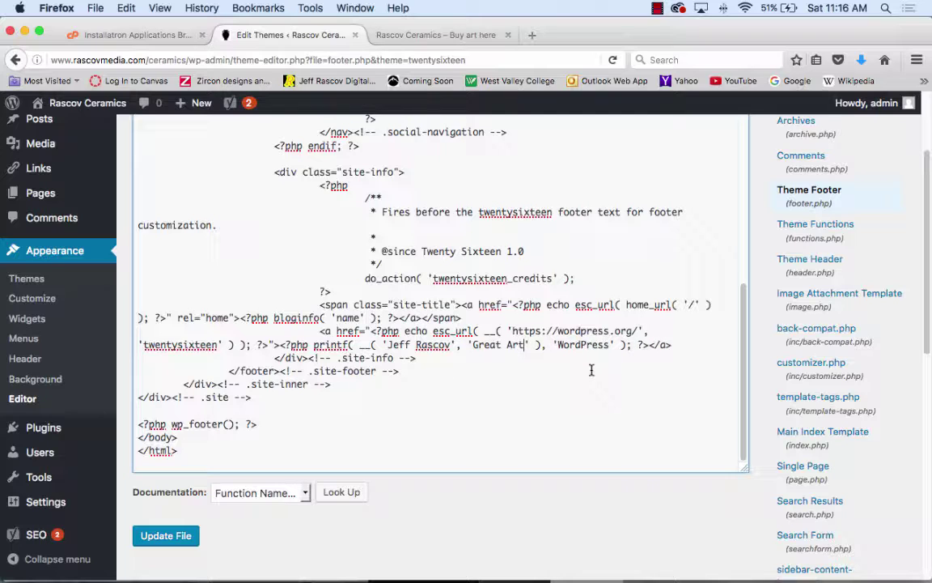
pyautogui.moveTo(609, 344); pyautogui.dragTo(560, 346)
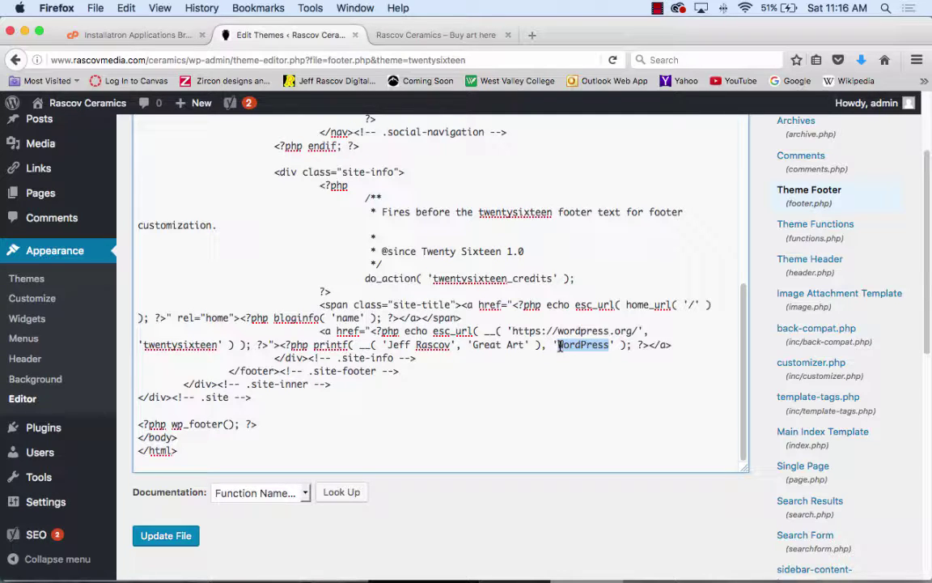
pyautogui.write('You will ')
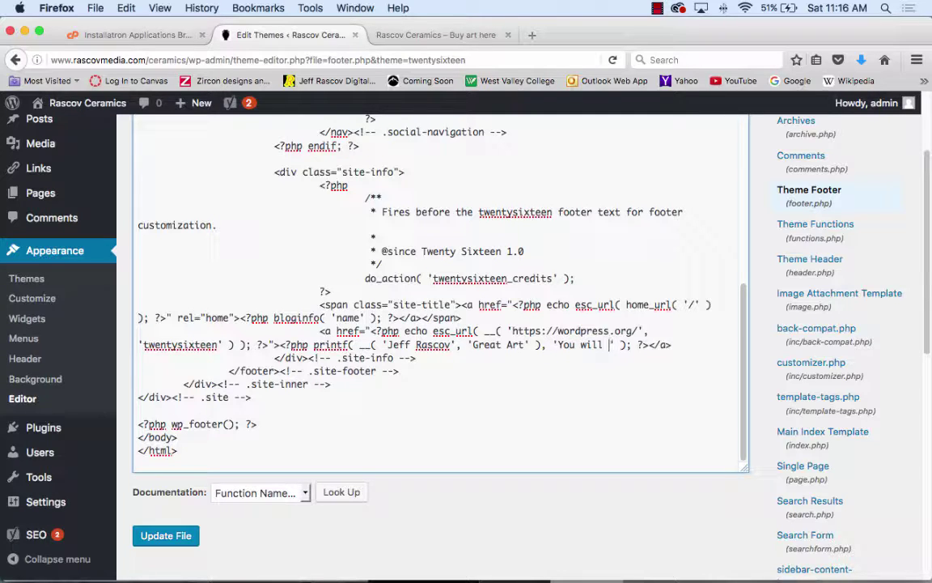
pyautogui.write('Love IT')
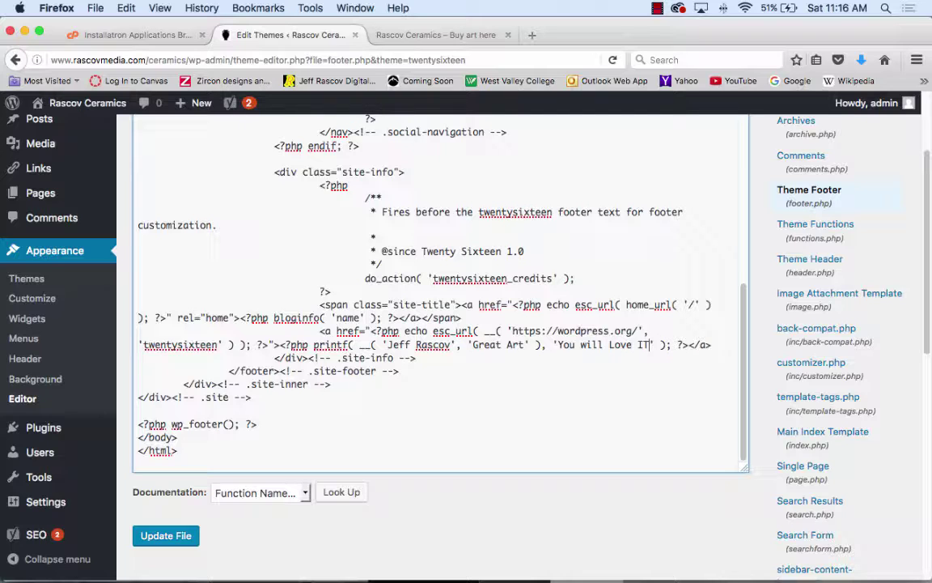
pyautogui.write('?')
# - Clear the wordpress.org URL and the twentysixteen text domain from the credit link, leaving empty quotes
pyautogui.moveTo(639, 332); pyautogui.dragTo(512, 335)
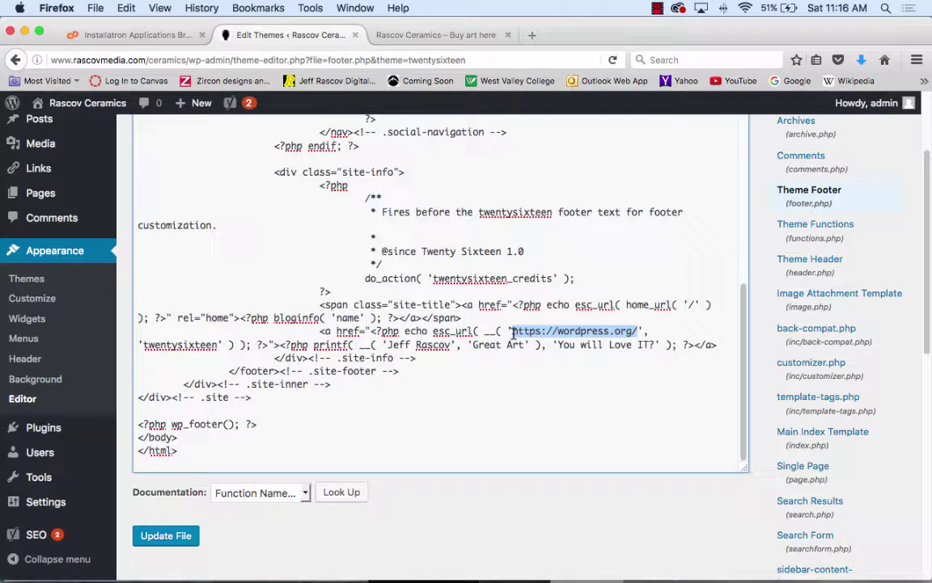
pyautogui.write('J')
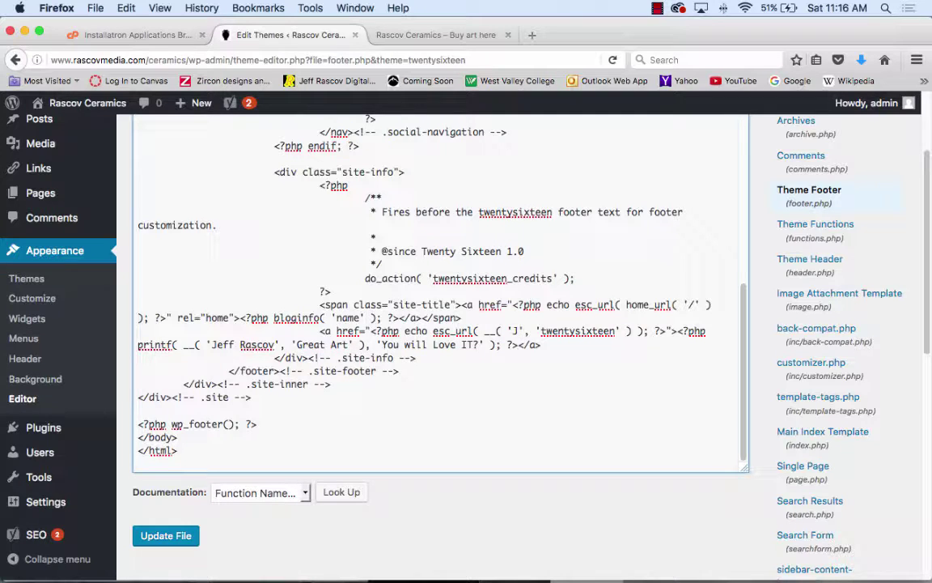
pyautogui.press('BackSpace')
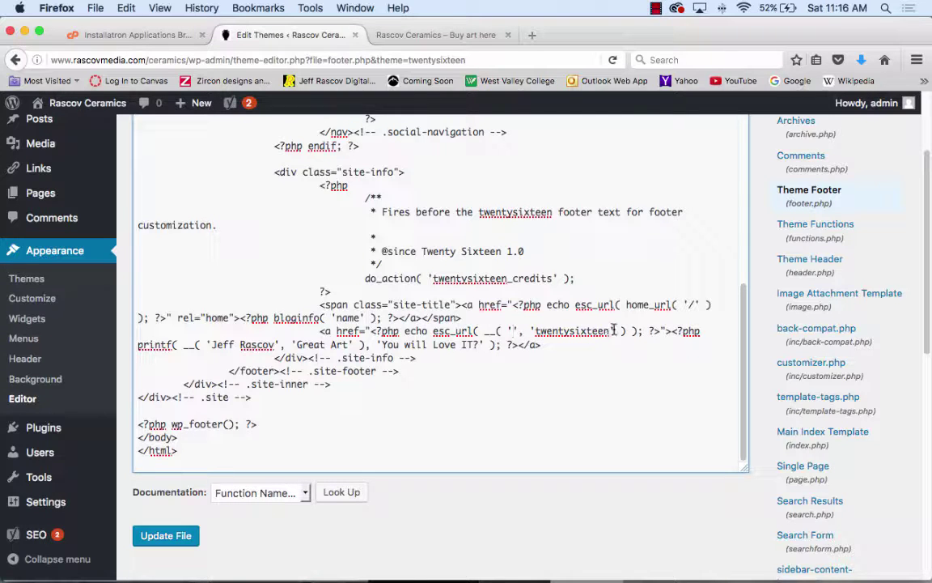
pyautogui.moveTo(608, 333); pyautogui.dragTo(534, 333)
pyautogui.press('BackSpace')
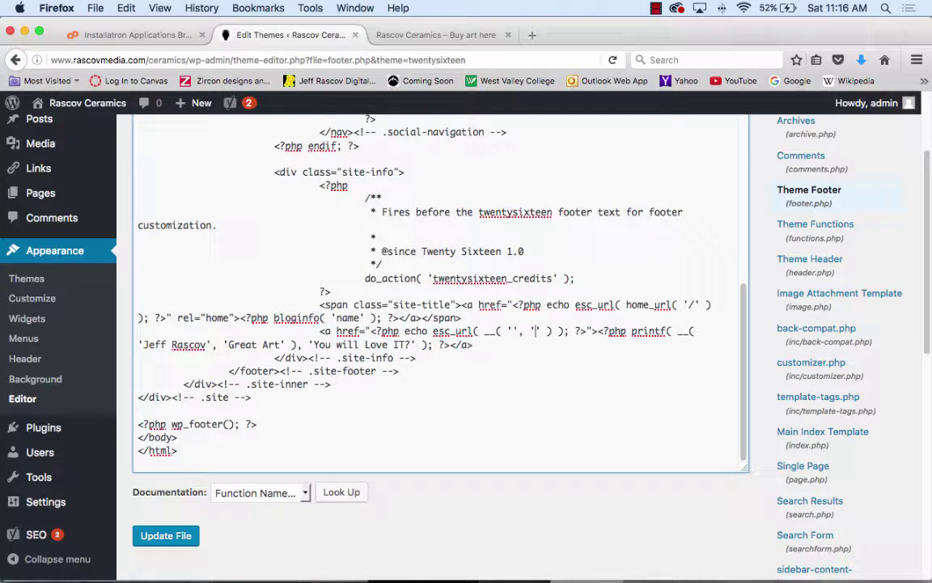
# - Save footer.php and check the live site's footer for the new Rascov Ceramics credit
pyautogui.click(178, 536)
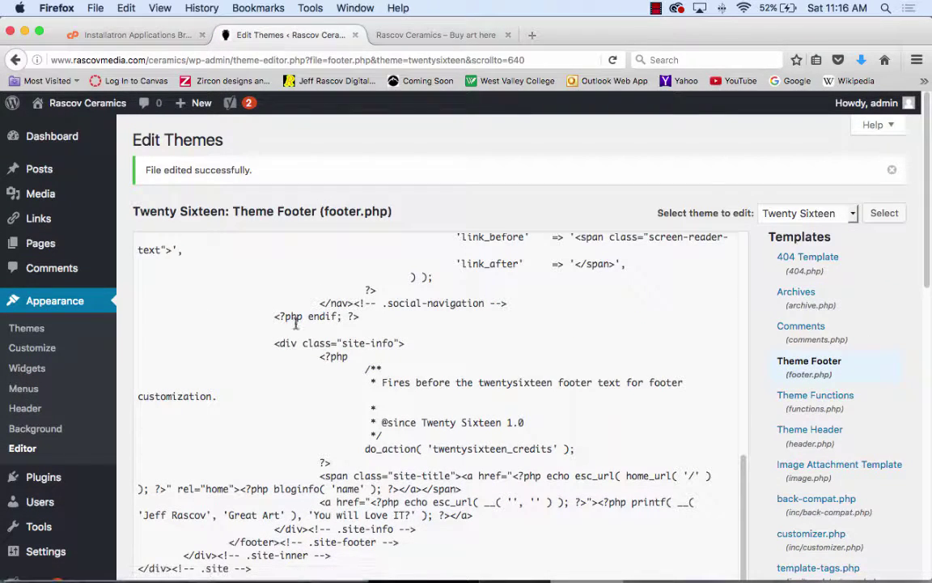
pyautogui.moveTo(86, 102)
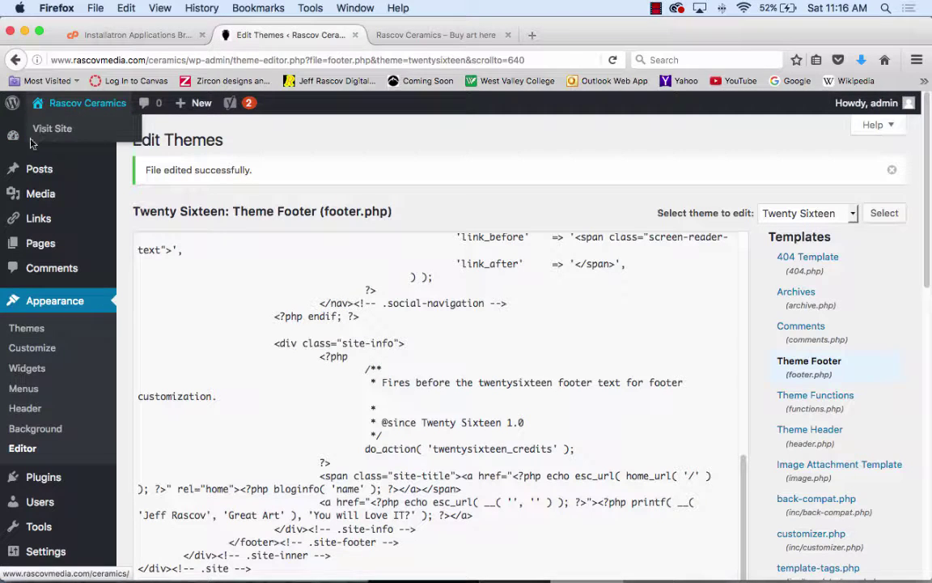
pyautogui.click(41, 129)
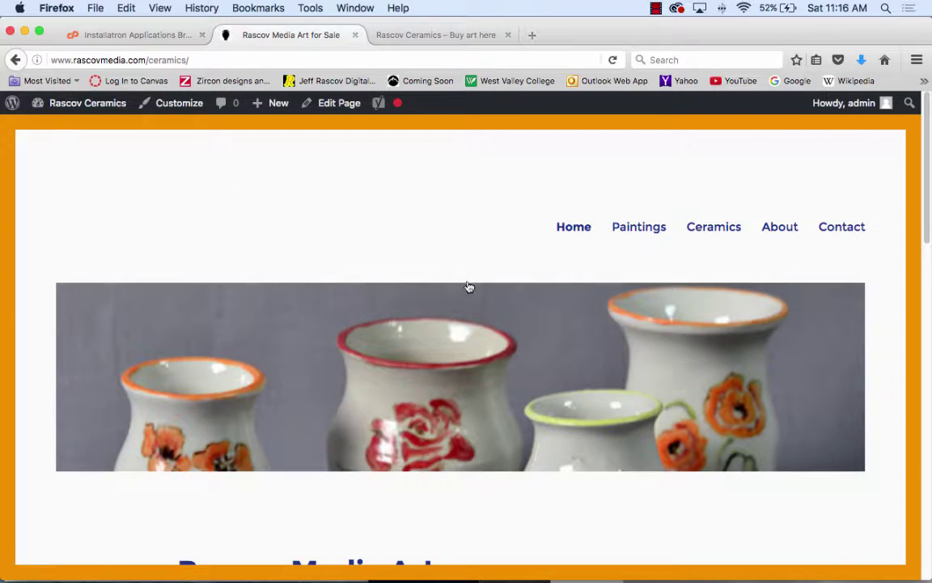
pyautogui.scroll(-15, 468, 287)
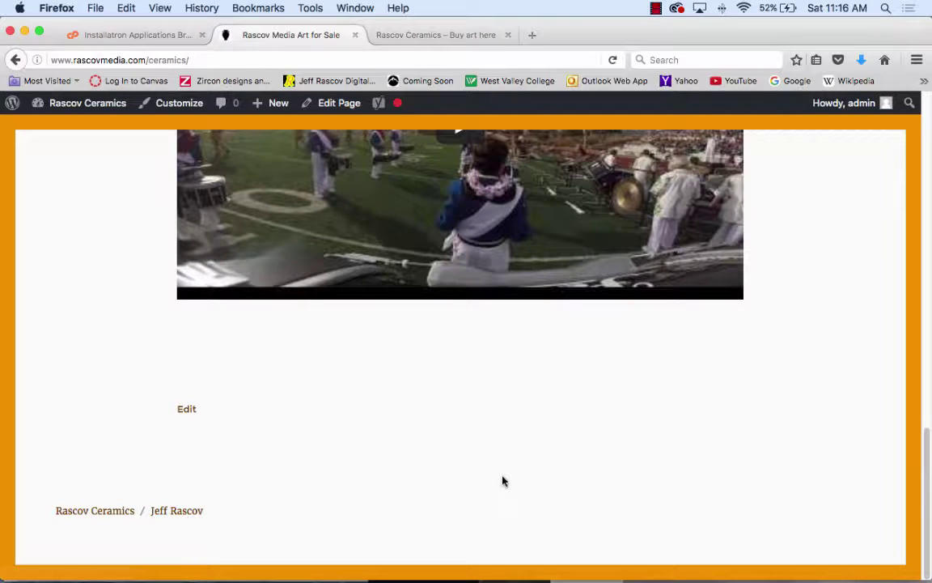
pyautogui.scroll(15, 502, 481)
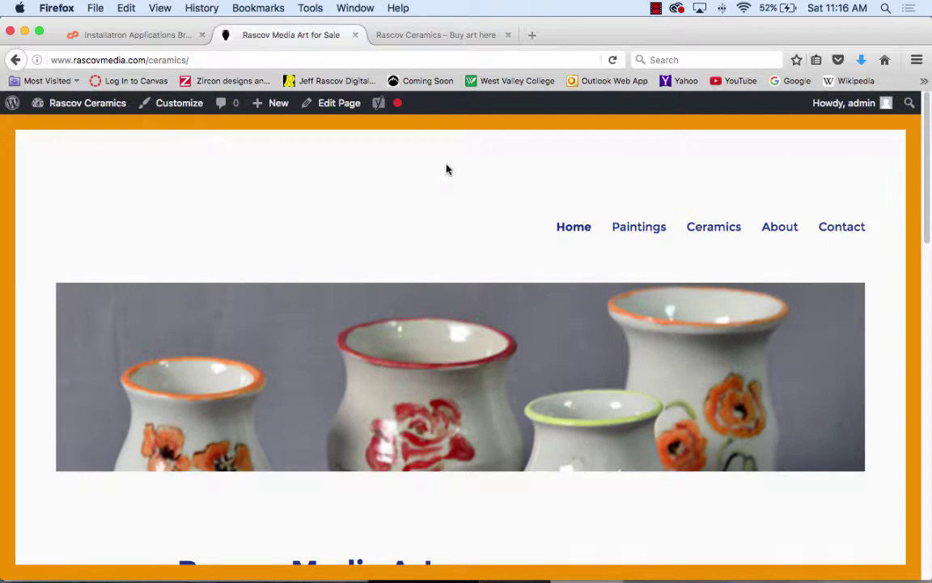
# - Look at the Installatron installs and Rascov Ceramics shop tabs, ending on the Rascov Media Art for Sale page
pyautogui.click(142, 35)
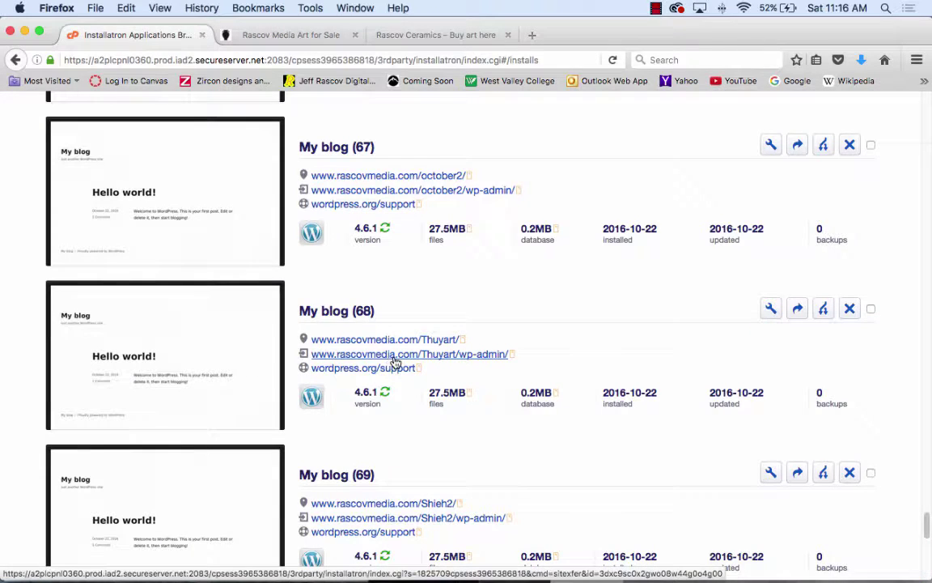
pyautogui.click(433, 35)
pyautogui.click(289, 35)
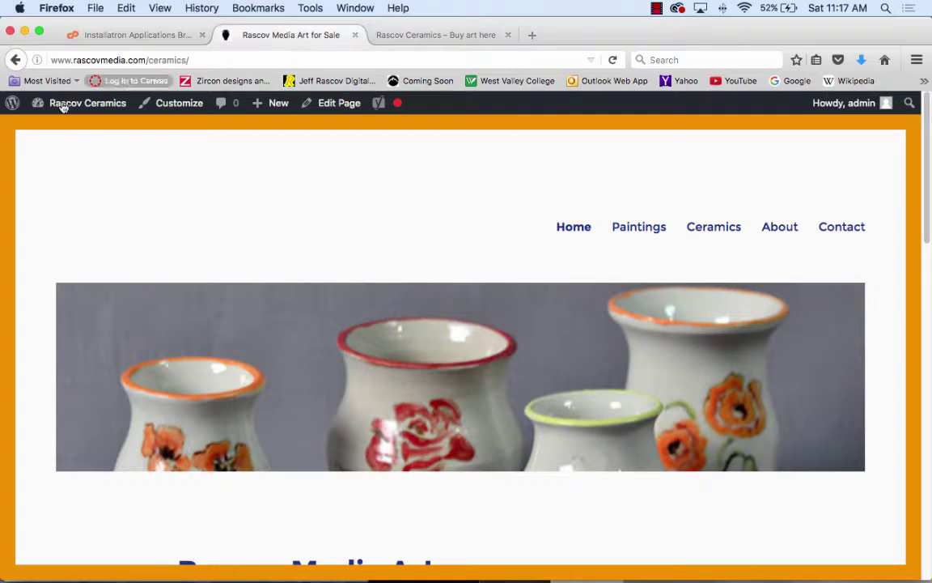
# - Go through the Dashboard back to the theme editor and reopen footer.php at its site-info block
pyautogui.moveTo(63, 105)
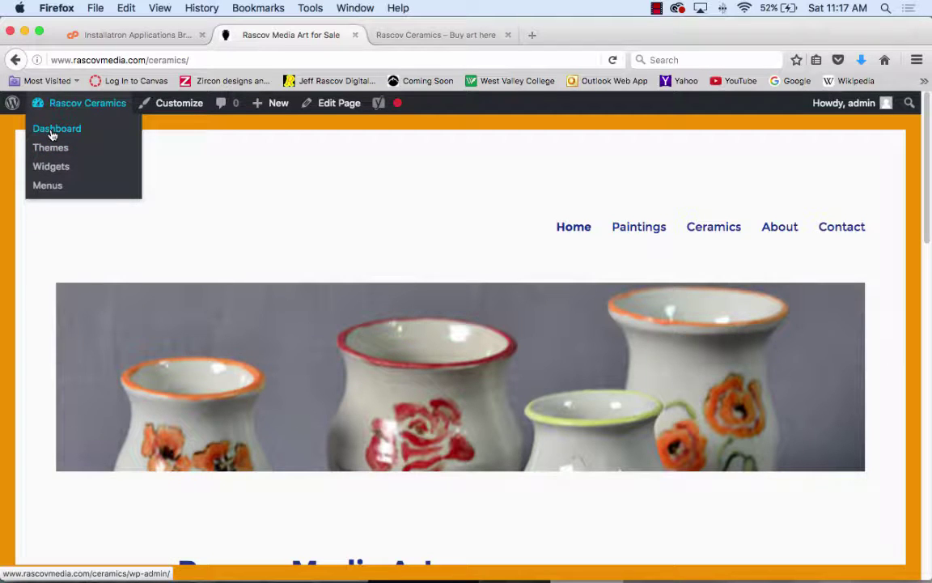
pyautogui.click(51, 132)
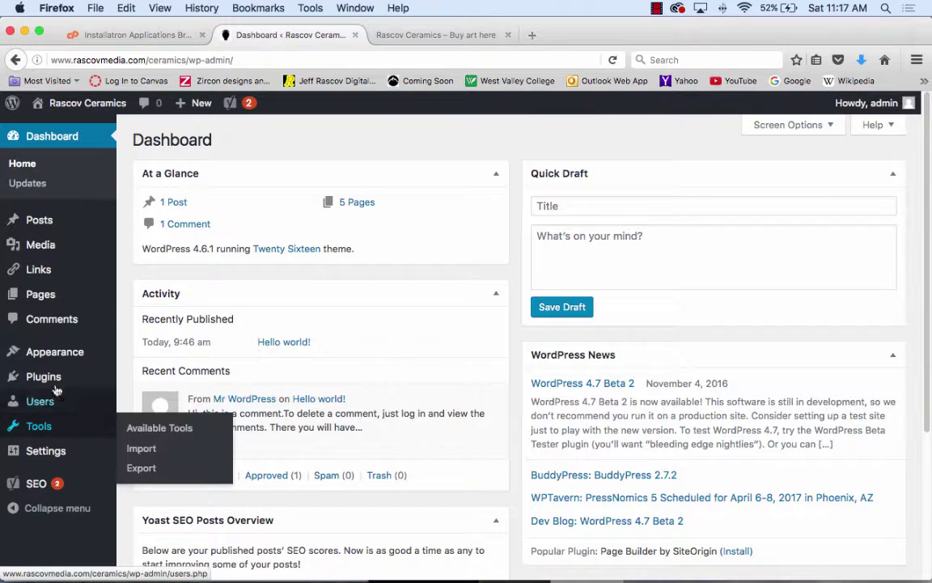
pyautogui.moveTo(54, 354)
pyautogui.click(139, 474)
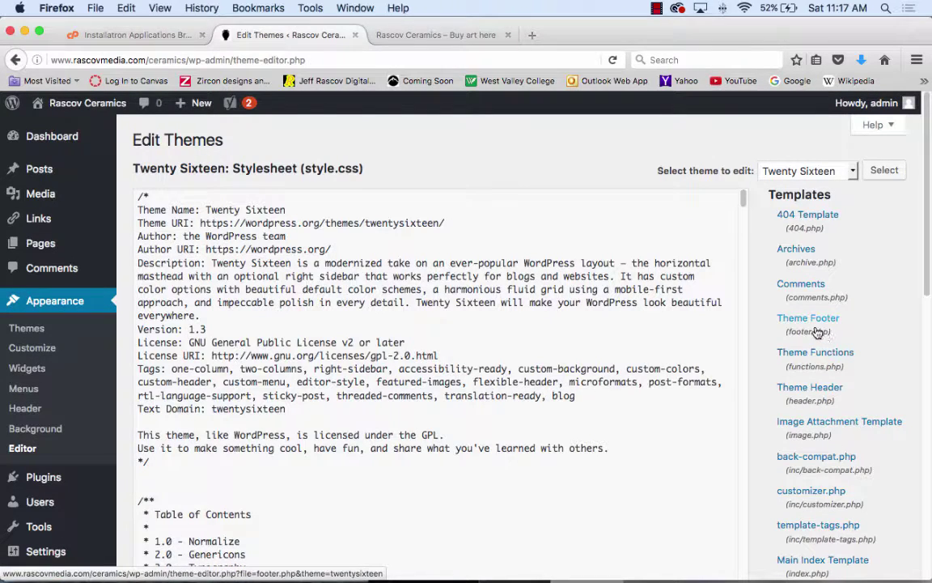
pyautogui.click(815, 330)
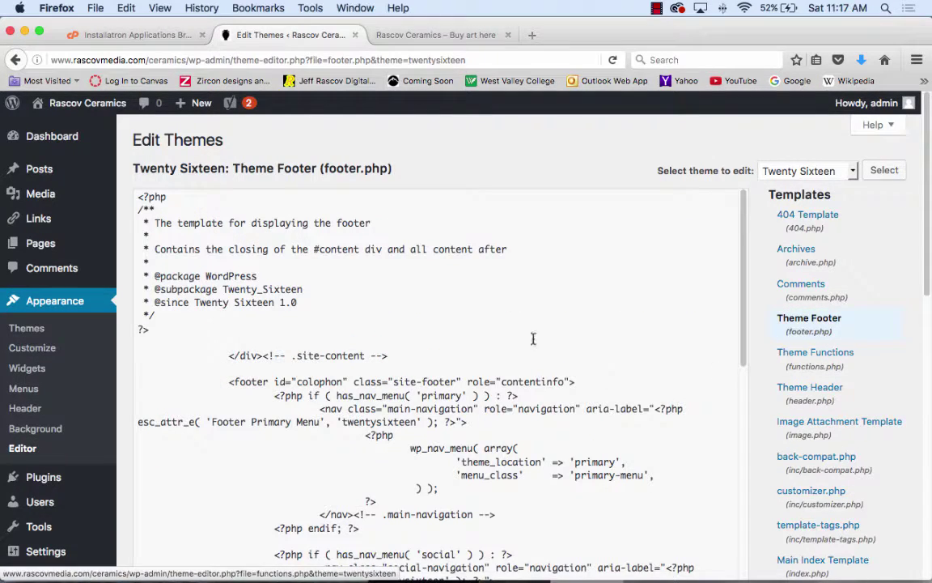
pyautogui.scroll(-5, 456, 327)
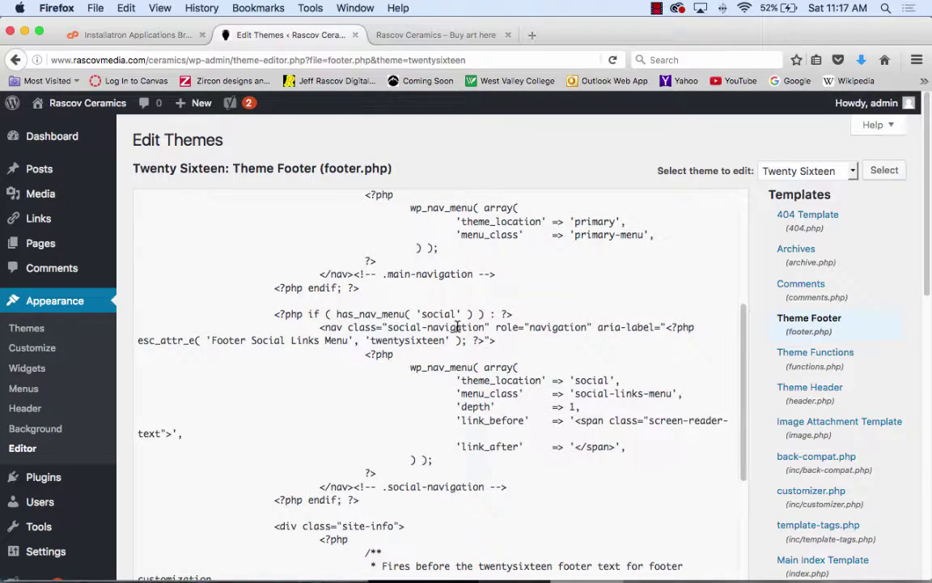
pyautogui.scroll(-5, 457, 327)
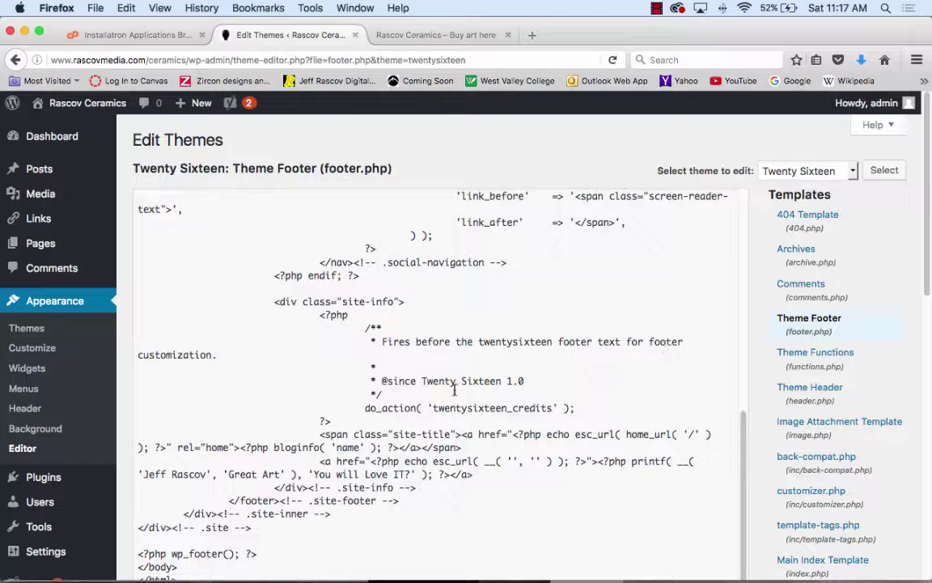
# - Overwrite the comment above the credits hook with the artist's name plus 'Love Pottery' and save footer.php
pyautogui.moveTo(389, 395); pyautogui.dragTo(367, 328)
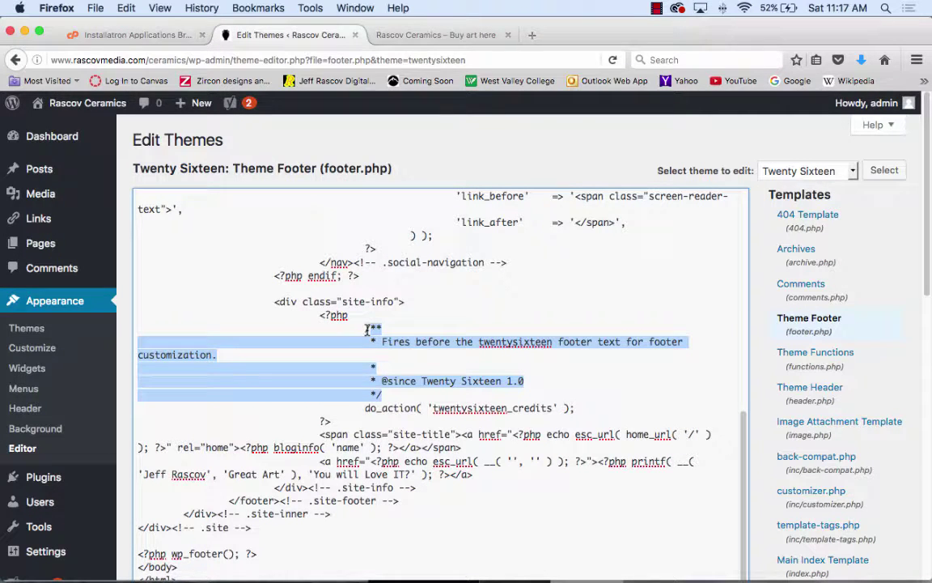
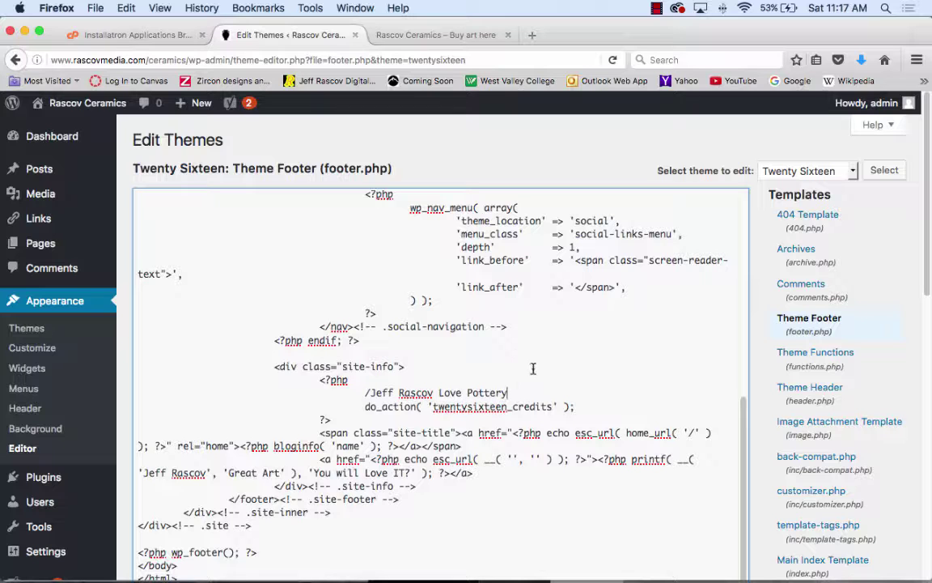
pyautogui.scroll(-5, 392, 484)
pyautogui.scroll(-4, 393, 483)
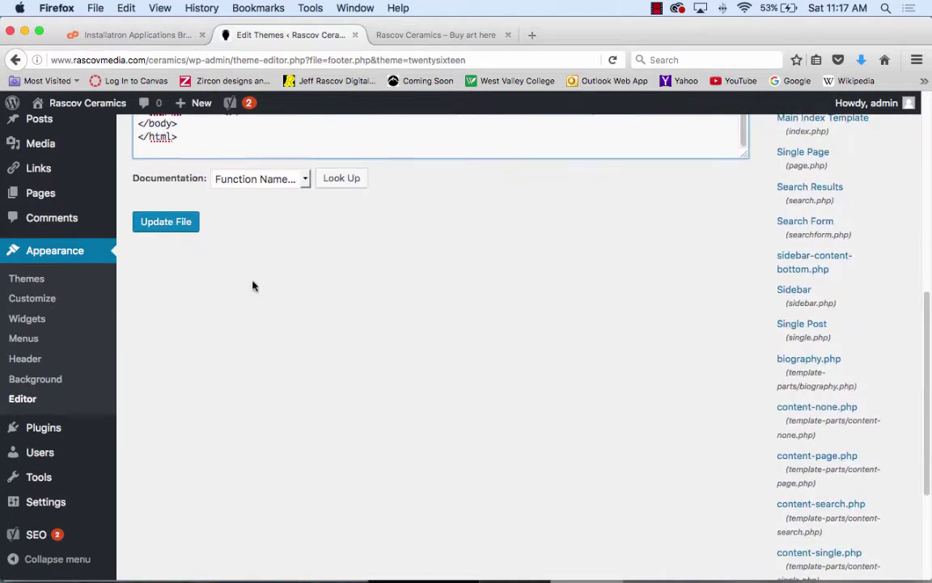
pyautogui.click(188, 211)
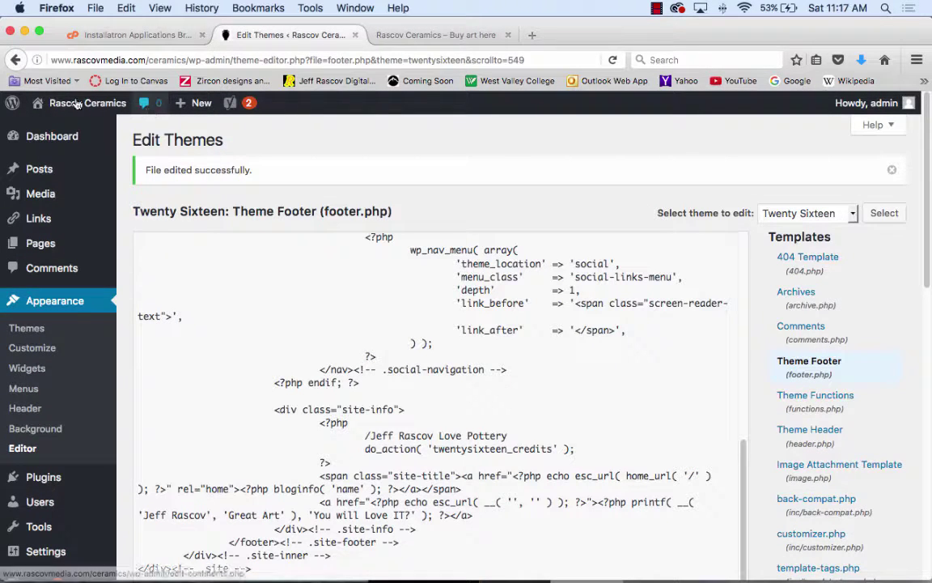
pyautogui.moveTo(60, 103)
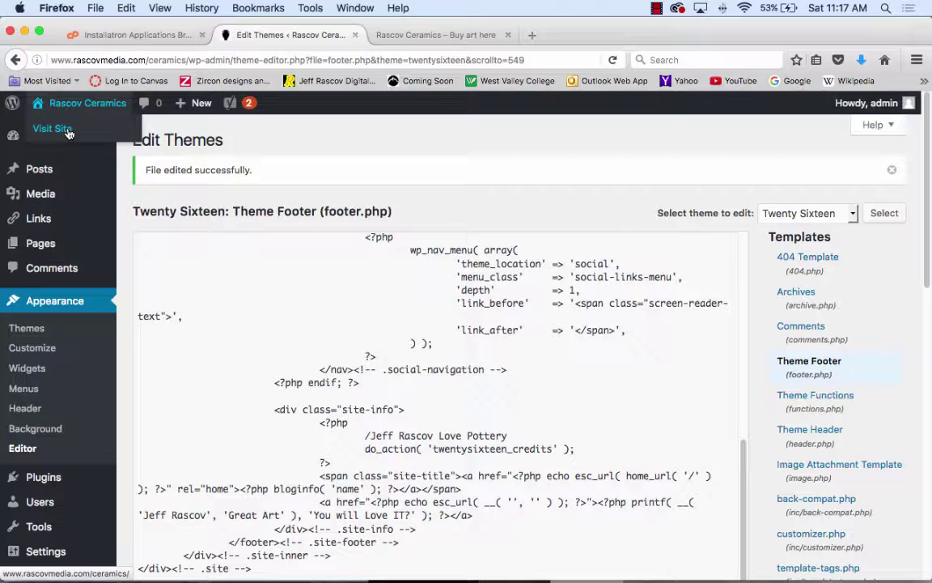
# - View the live Rascov Media Art for Sale home page, then return to the footer.php editor
pyautogui.click(68, 131)
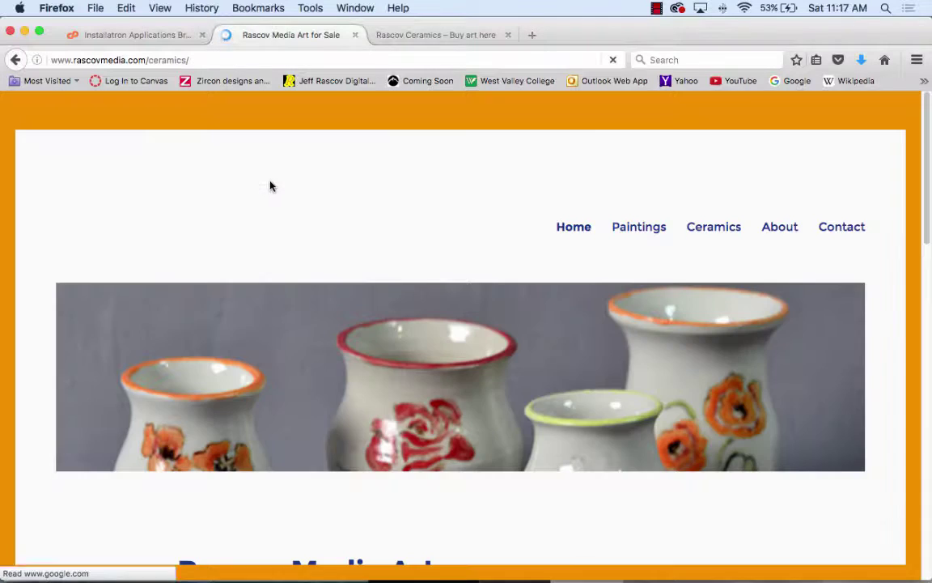
pyautogui.scroll(-10, 419, 275)
pyautogui.scroll(-2, 420, 278)
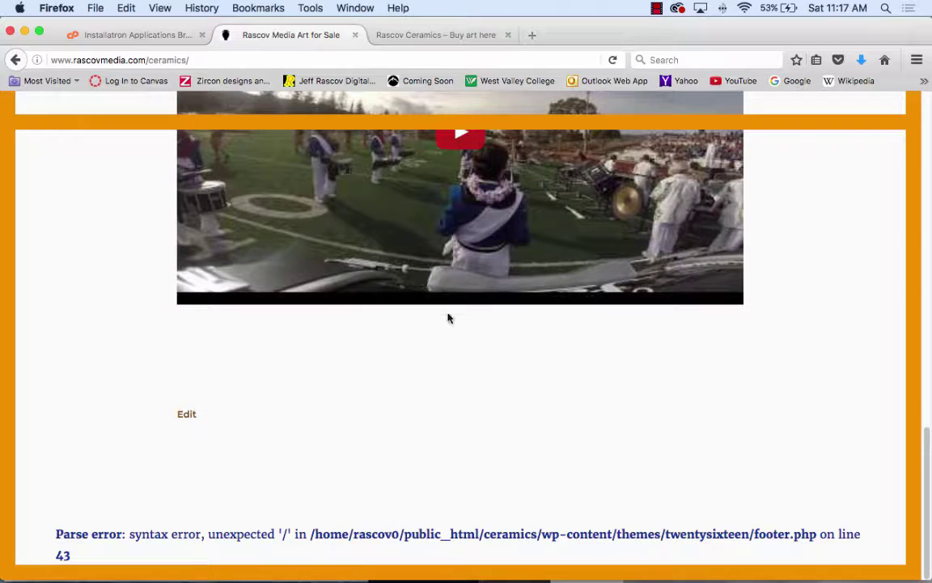
pyautogui.scroll(10, 437, 330)
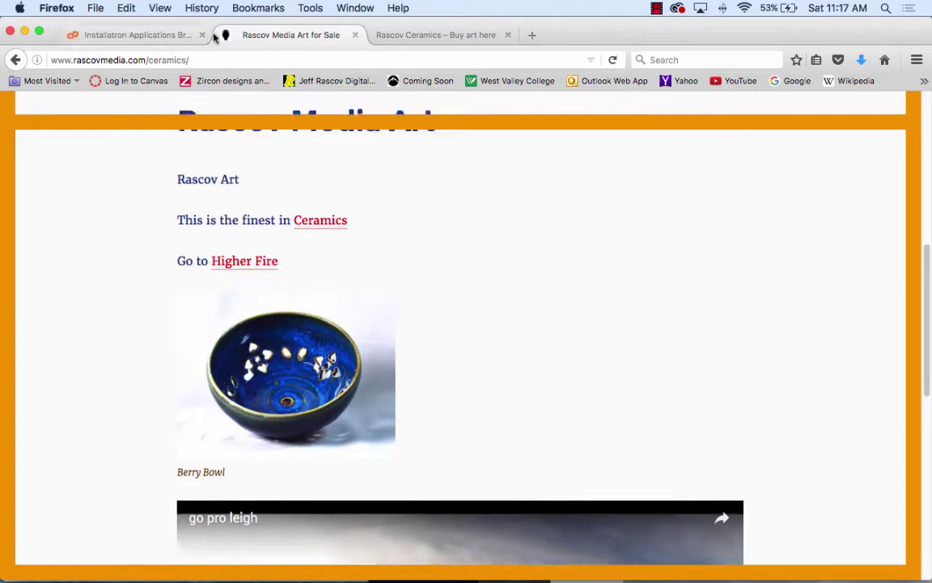
pyautogui.scroll(5, 81, 174)
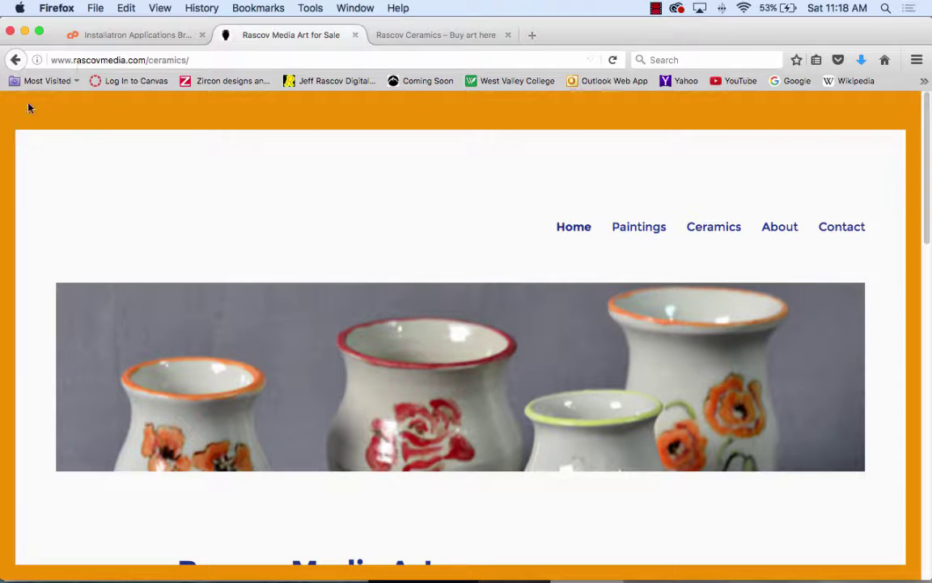
pyautogui.click(17, 60)
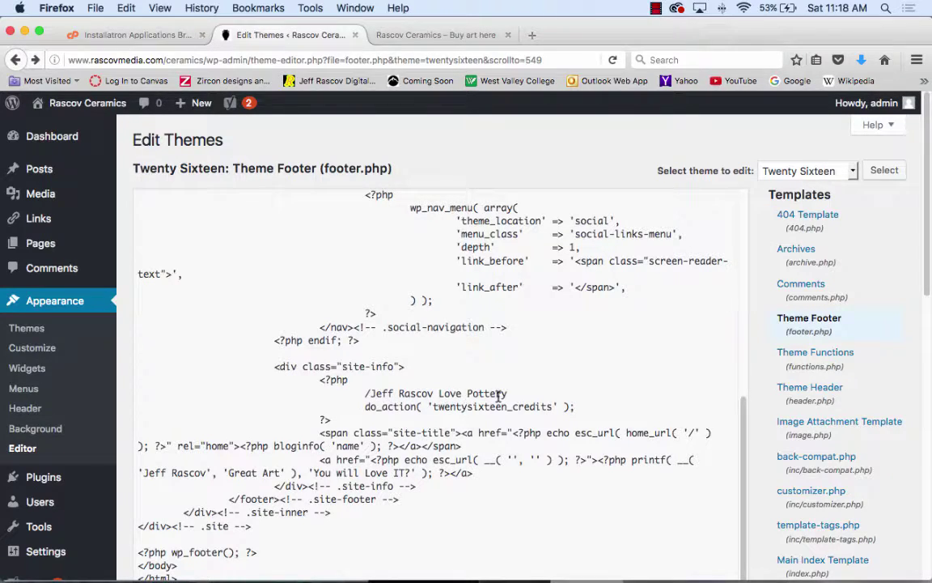
# - Inspect the 'Love Pottery' line, glance at functions.php, then return to footer.php's site-info block
pyautogui.moveTo(514, 393); pyautogui.dragTo(368, 393)
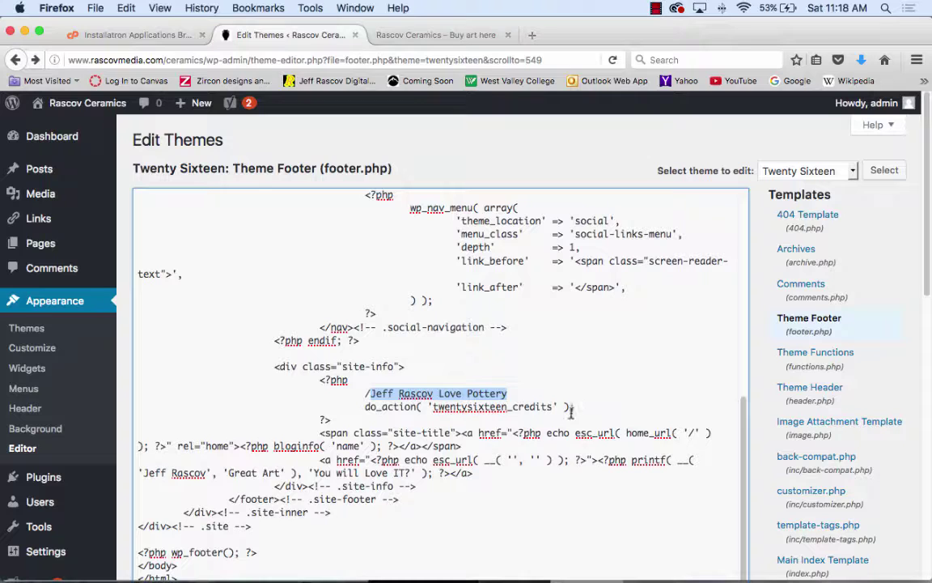
pyautogui.click(373, 392)
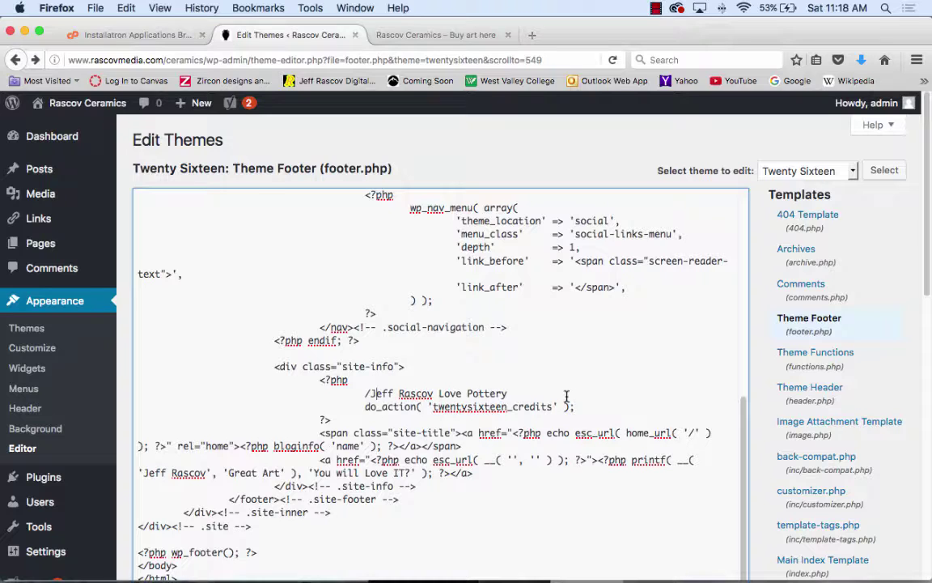
pyautogui.click(805, 355)
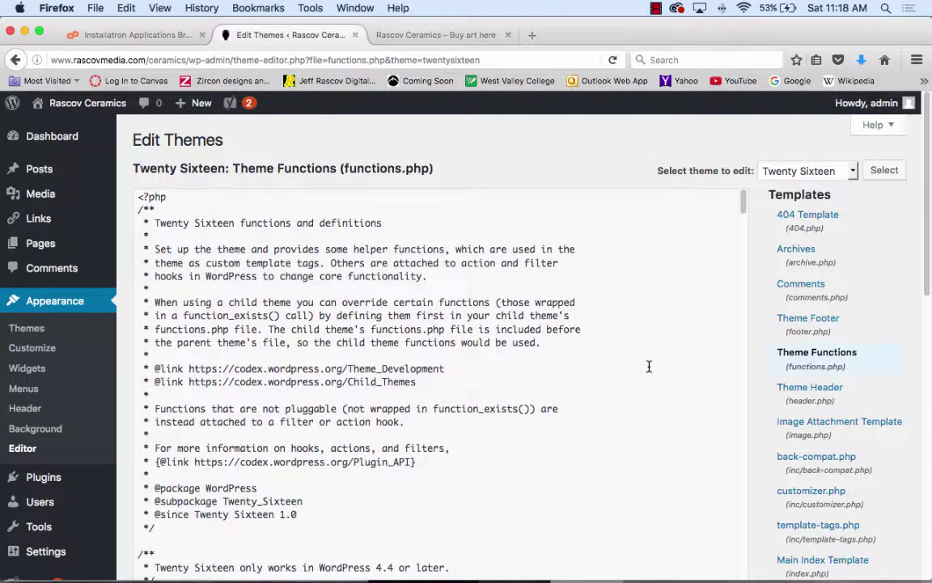
pyautogui.scroll(-7, 648, 367)
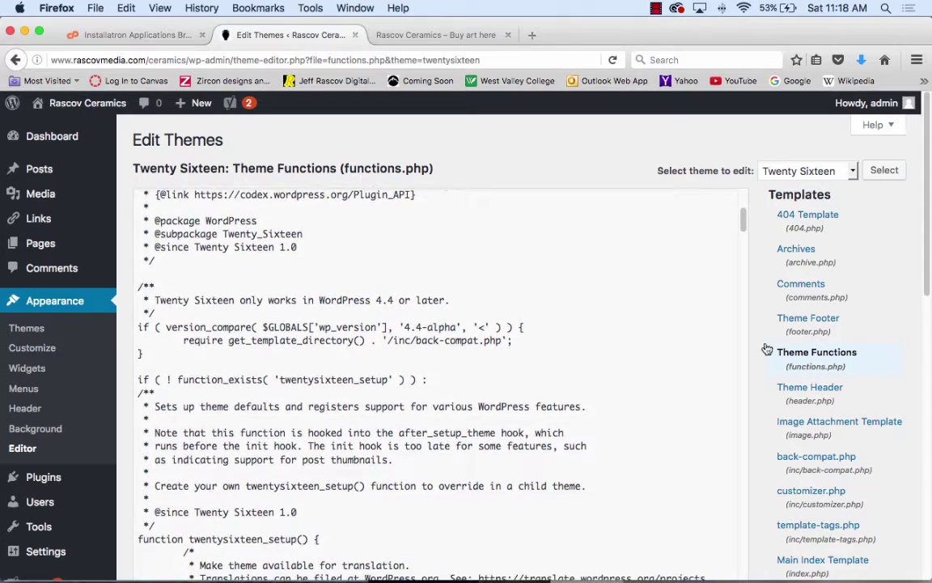
pyautogui.click(805, 321)
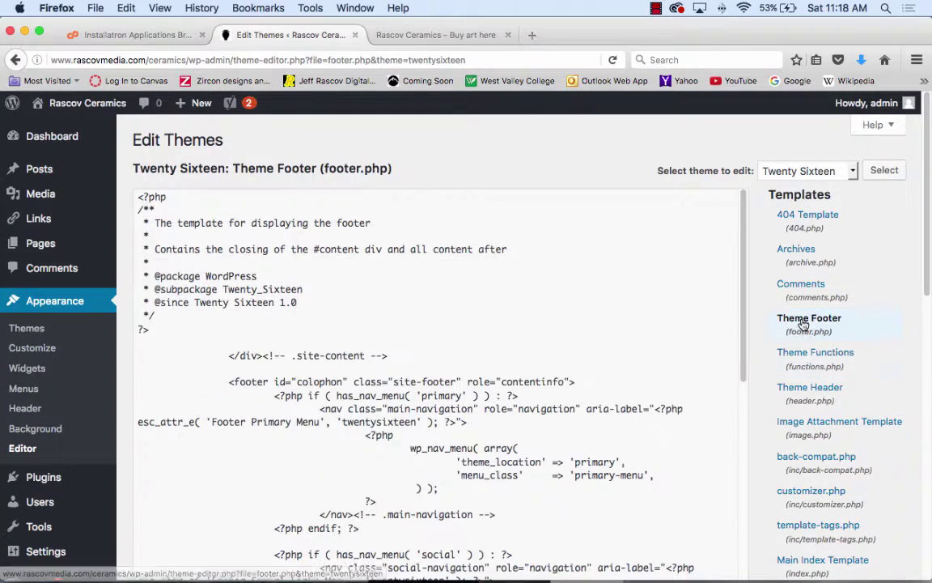
pyautogui.scroll(-8, 573, 476)
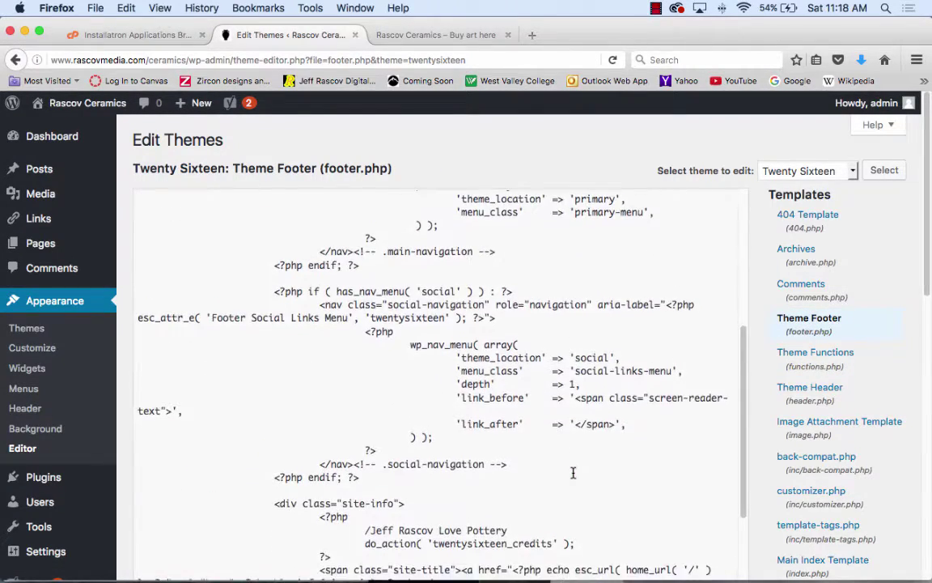
pyautogui.scroll(-2, 573, 472)
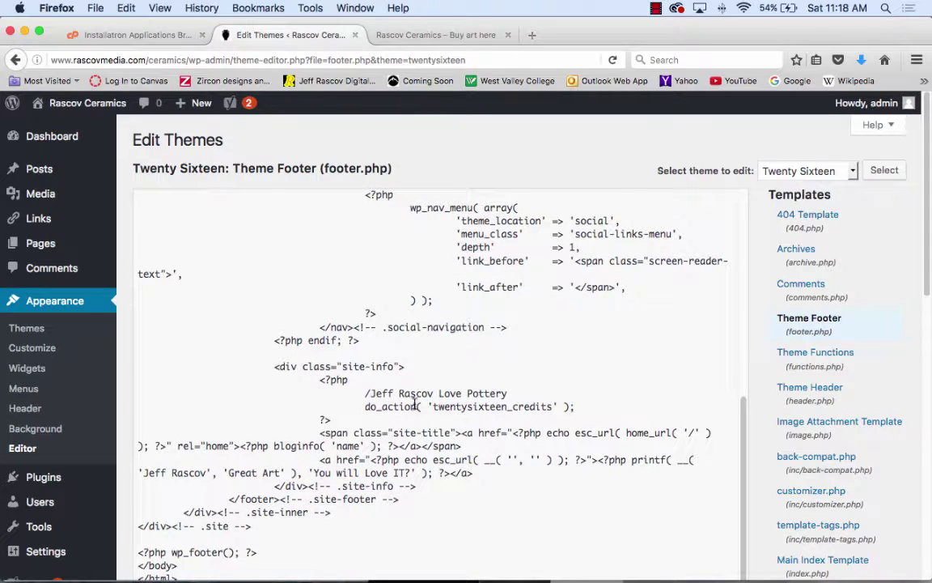
# - Wrap the artist's 'Love Pottery' line as a /* */ comment and save footer.php
pyautogui.click(369, 393)
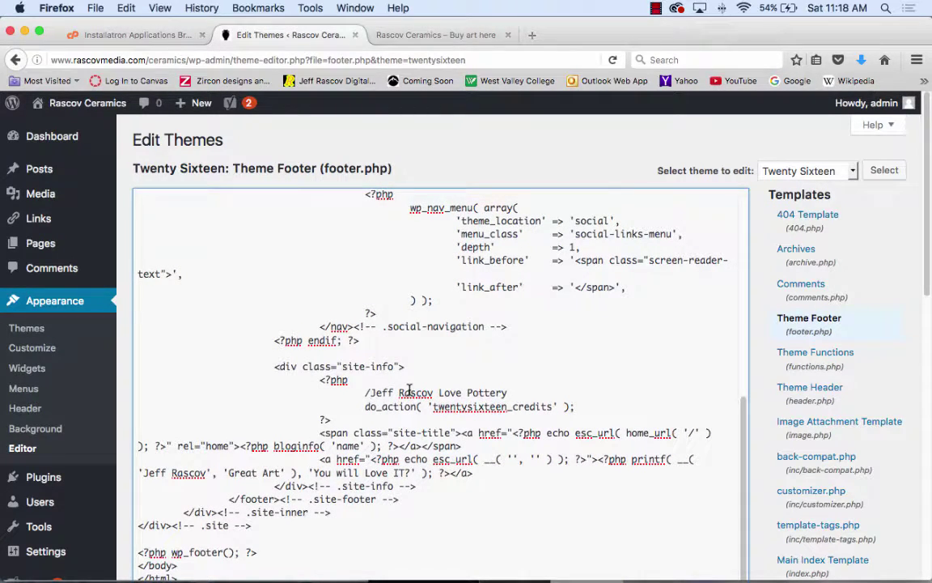
pyautogui.write('**')
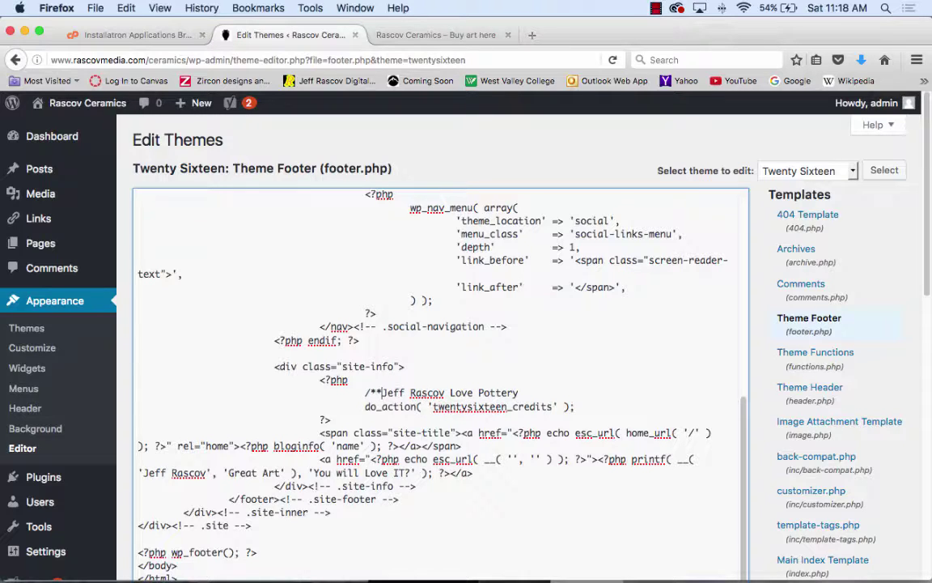
pyautogui.press('BackSpace')
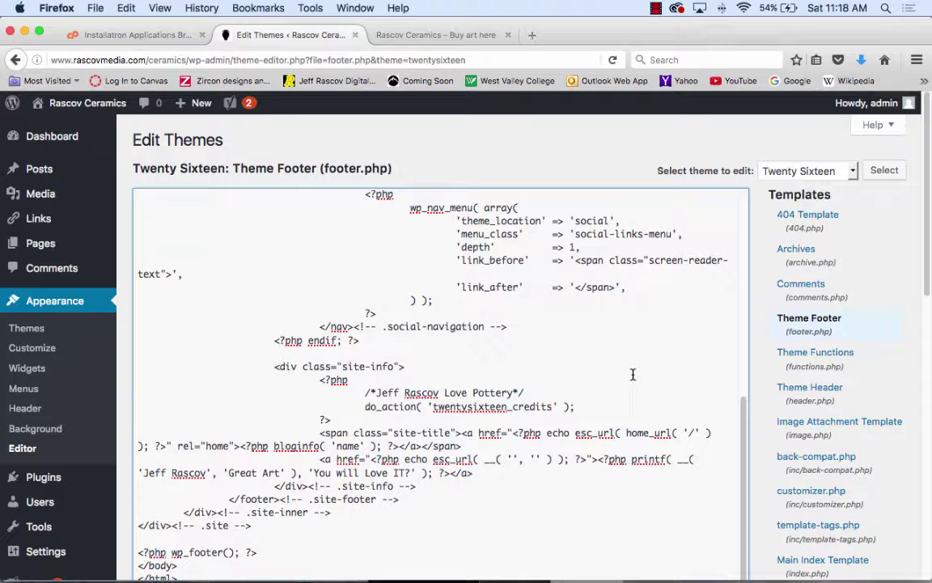
pyautogui.scroll(-10, 267, 405)
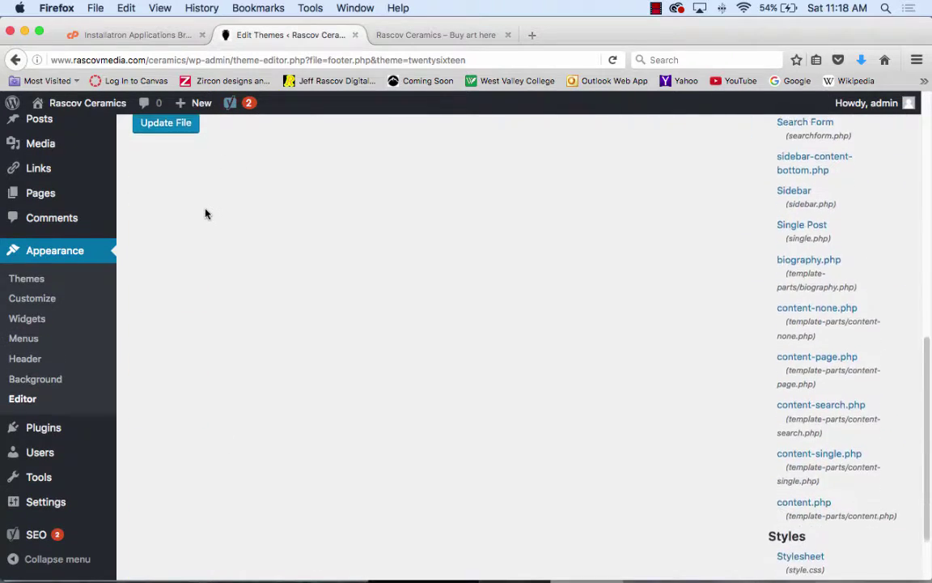
pyautogui.scroll(3, 206, 213)
pyautogui.click(154, 235)
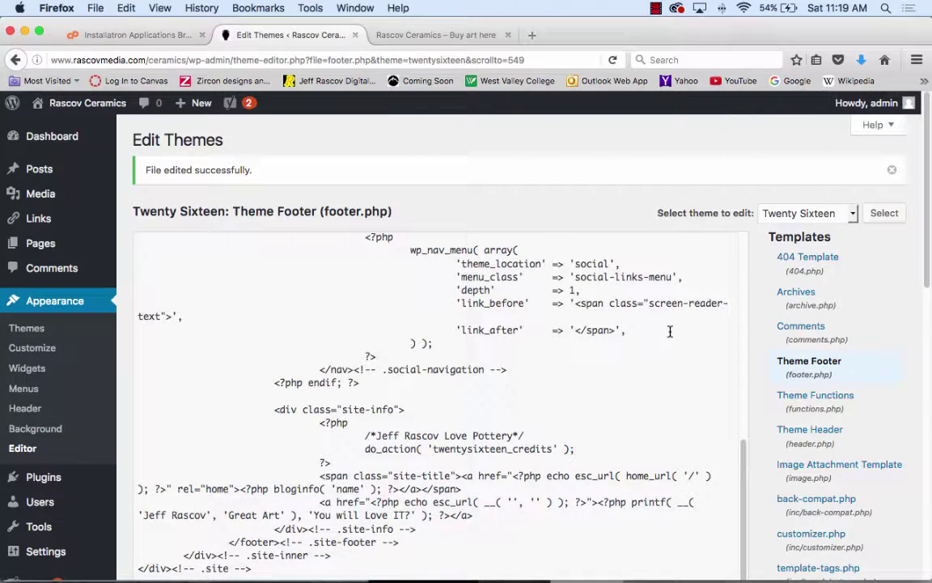
pyautogui.scroll(-5, 619, 327)
pyautogui.scroll(3, 619, 327)
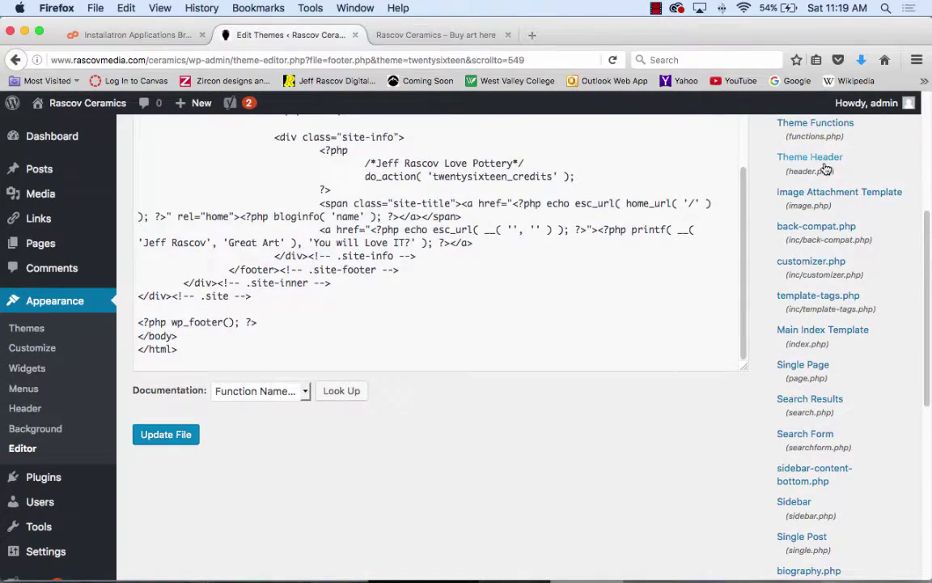
pyautogui.scroll(1, 640, 202)
pyautogui.scroll(4, 639, 202)
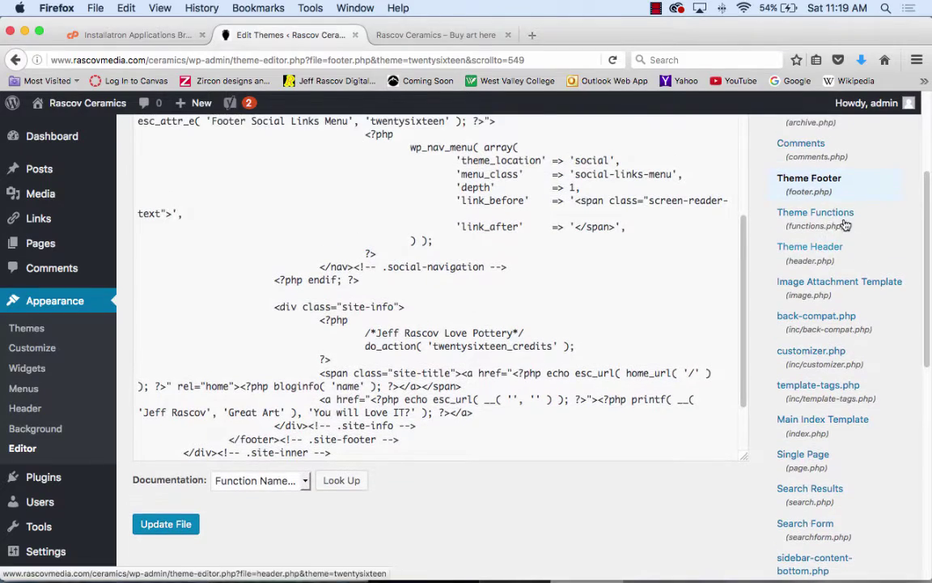
# - Load the Twenty Sixteen Theme Header (header.php) and scroll through its code
pyautogui.click(826, 254)
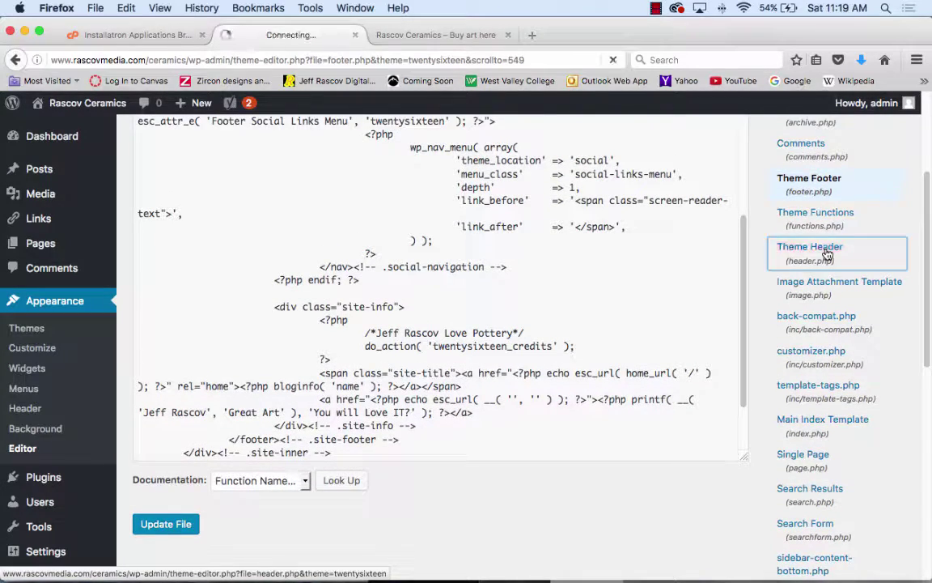
pyautogui.scroll(-15, 639, 284)
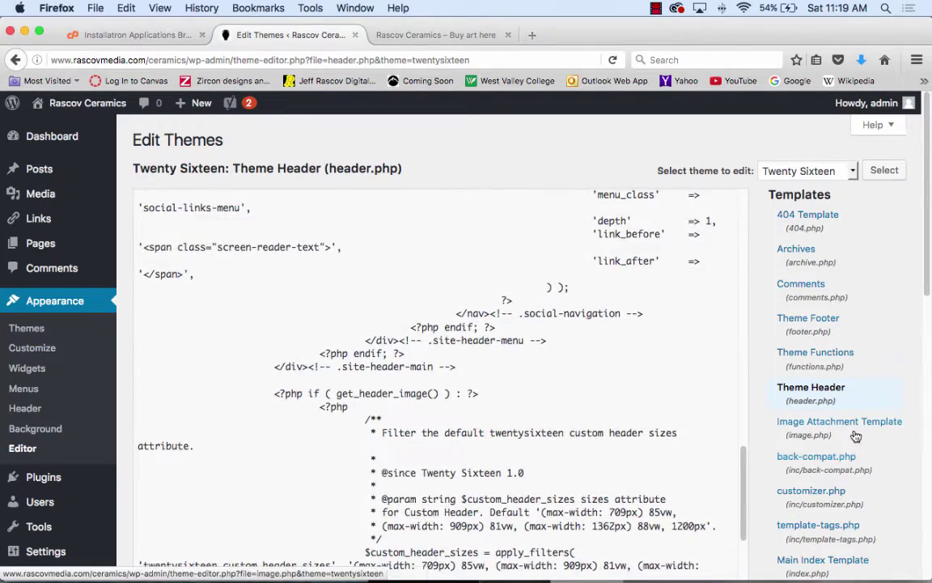
pyautogui.scroll(-3, 858, 429)
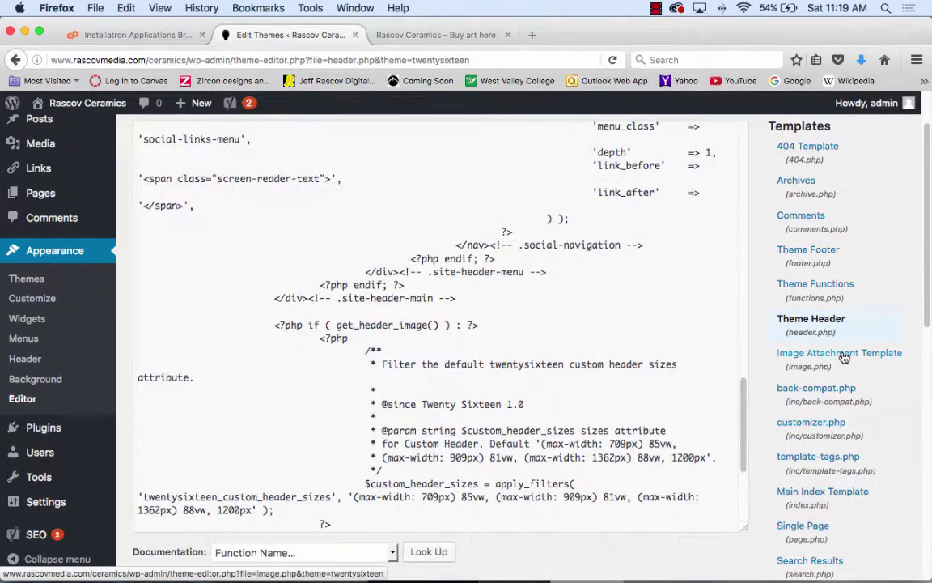
# - Load the Image Attachment Template (image.php) and scroll the template list down to Styles
pyautogui.click(841, 354)
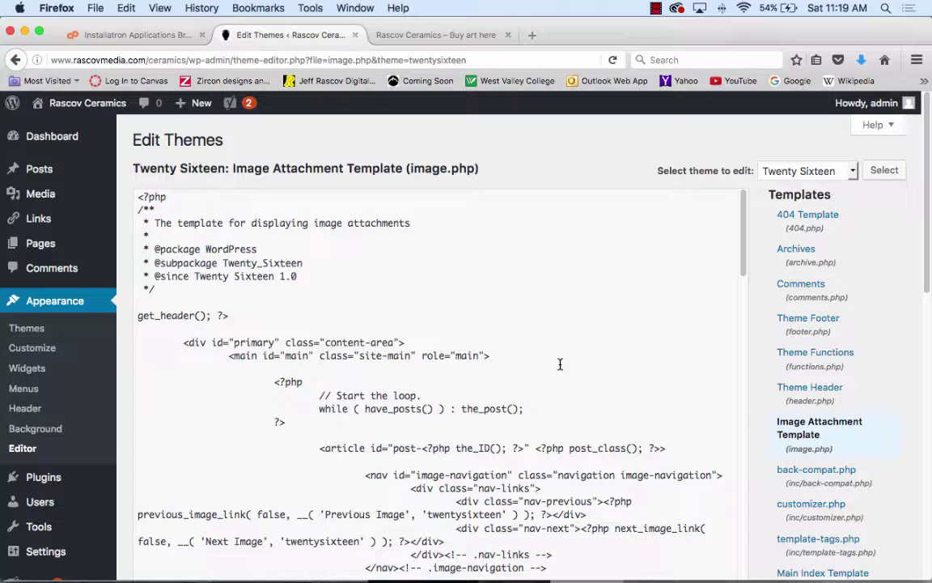
pyautogui.scroll(-8, 696, 443)
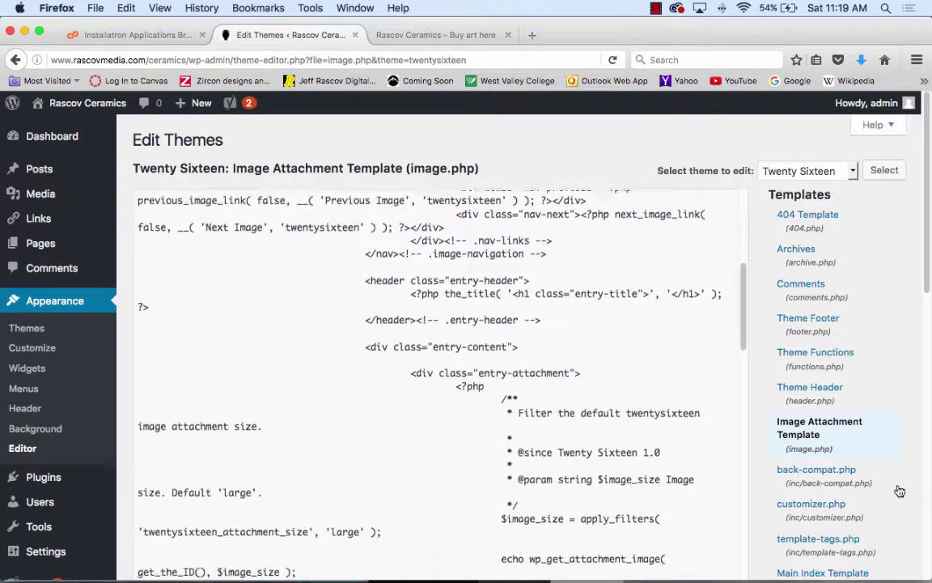
pyautogui.scroll(-8, 899, 491)
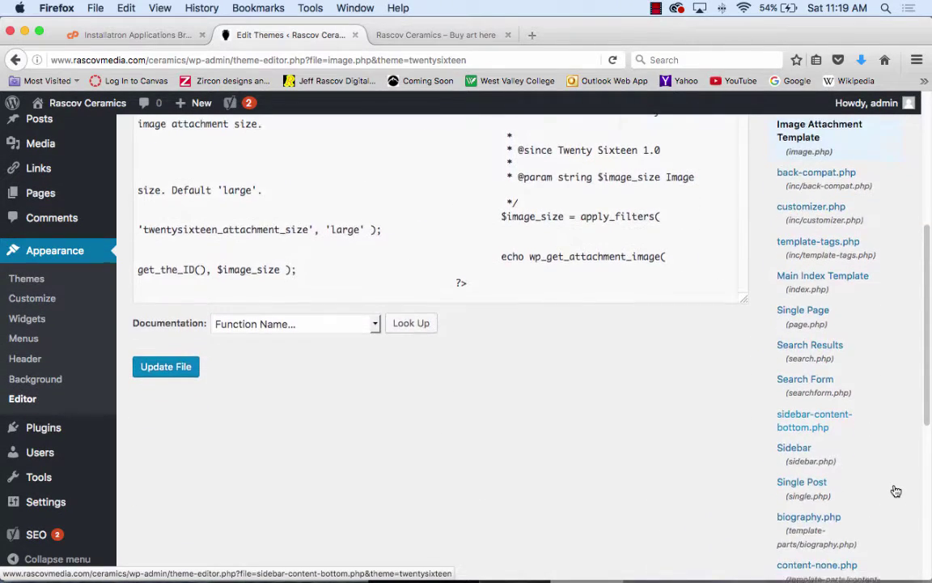
pyautogui.scroll(-3, 896, 491)
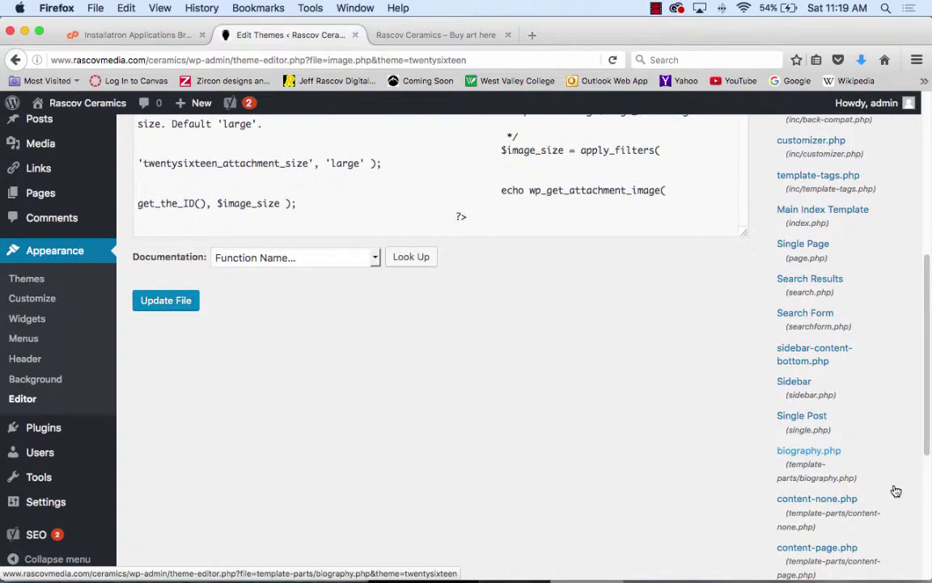
pyautogui.scroll(-6, 895, 491)
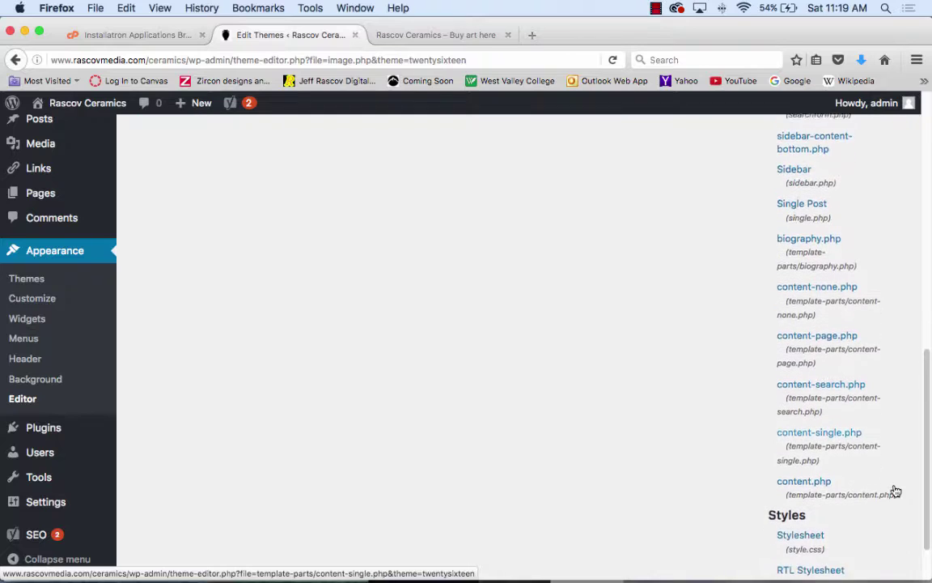
pyautogui.scroll(-2, 896, 492)
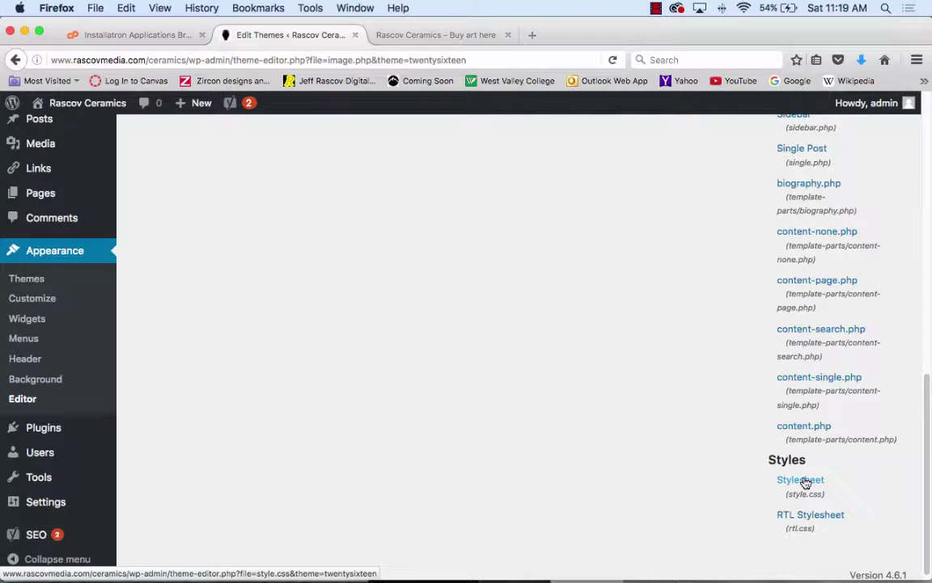
pyautogui.click(801, 480)
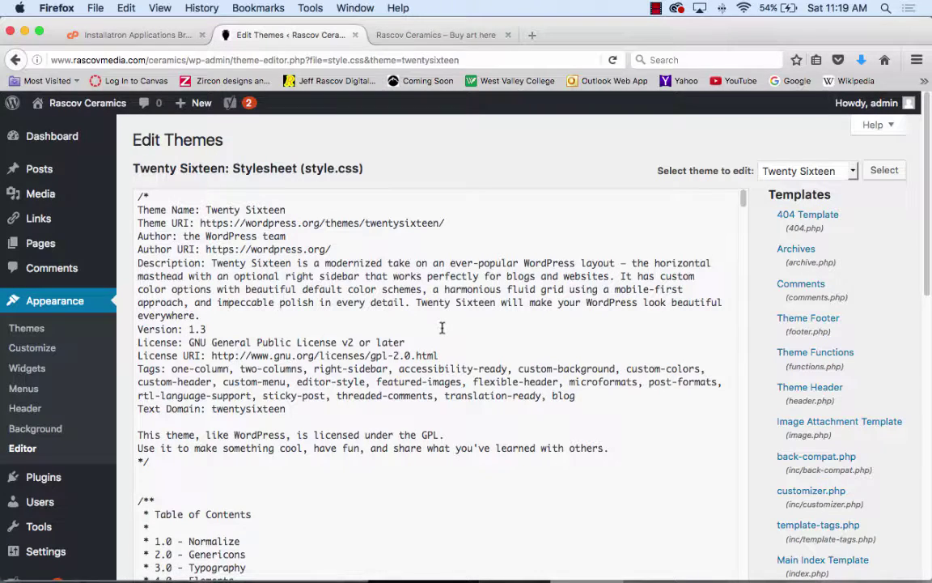
pyautogui.scroll(-10, 441, 327)
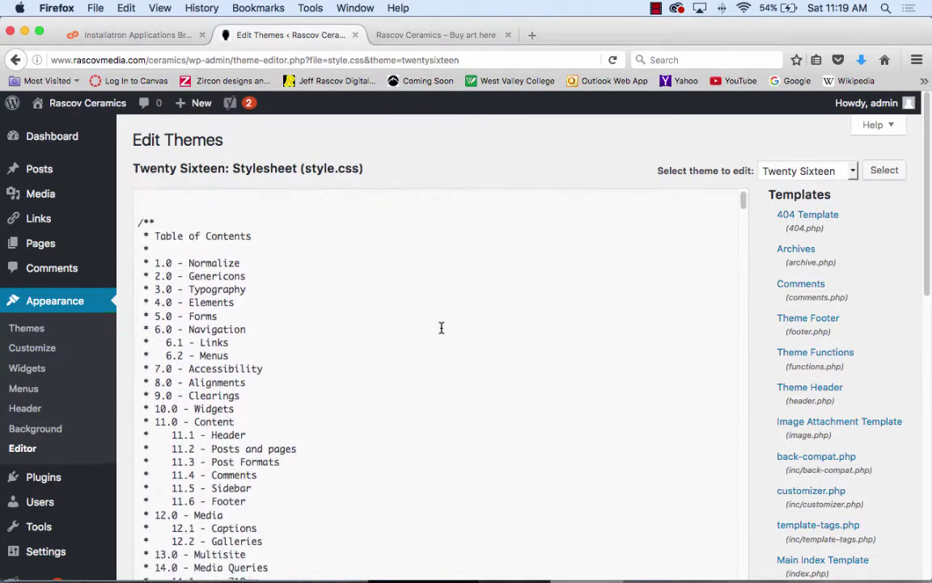
pyautogui.scroll(-8, 441, 327)
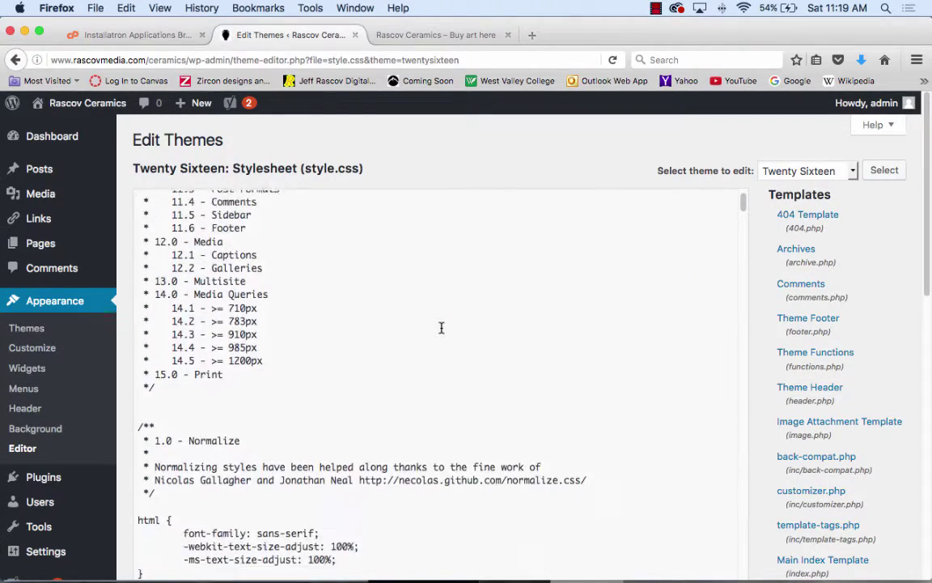
pyautogui.scroll(-5, 441, 327)
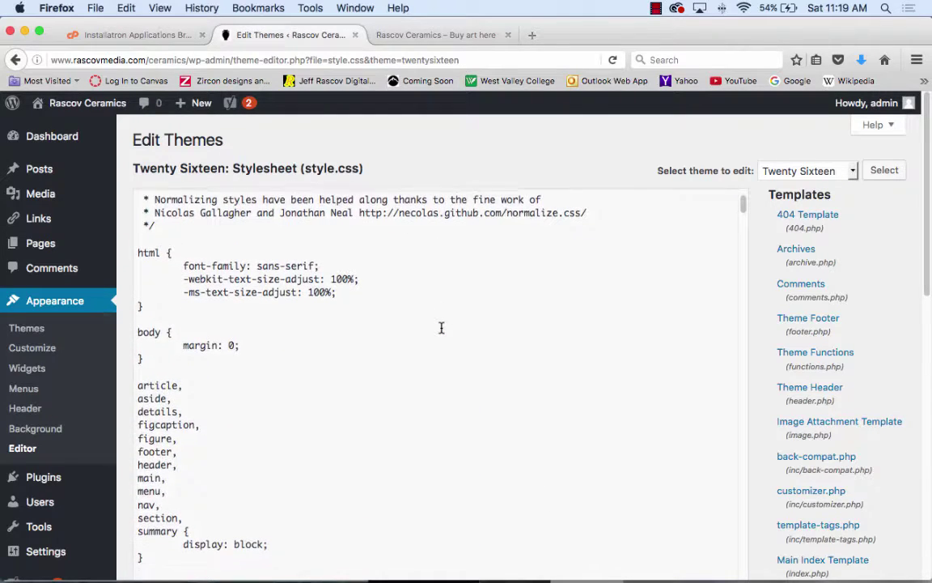
pyautogui.scroll(-1, 441, 327)
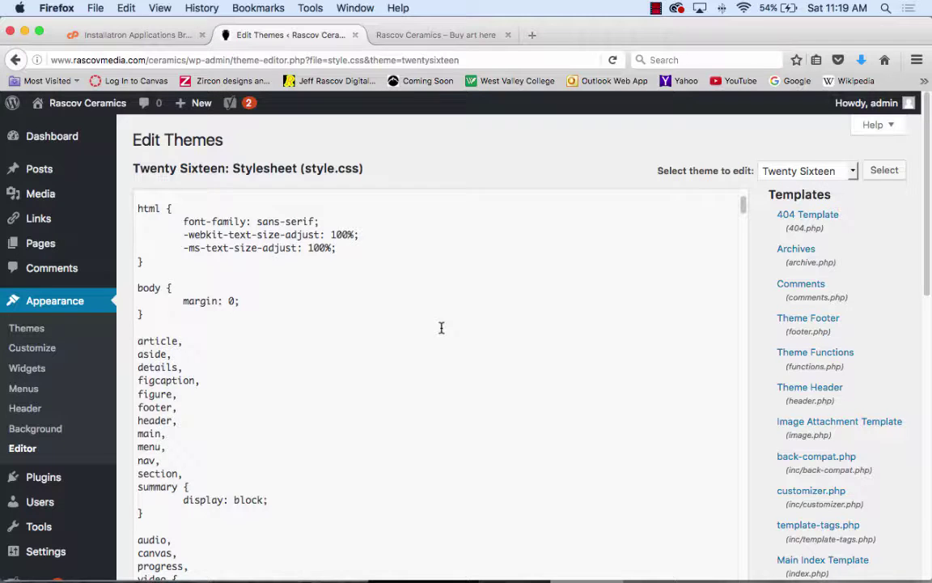
pyautogui.scroll(-16, 441, 327)
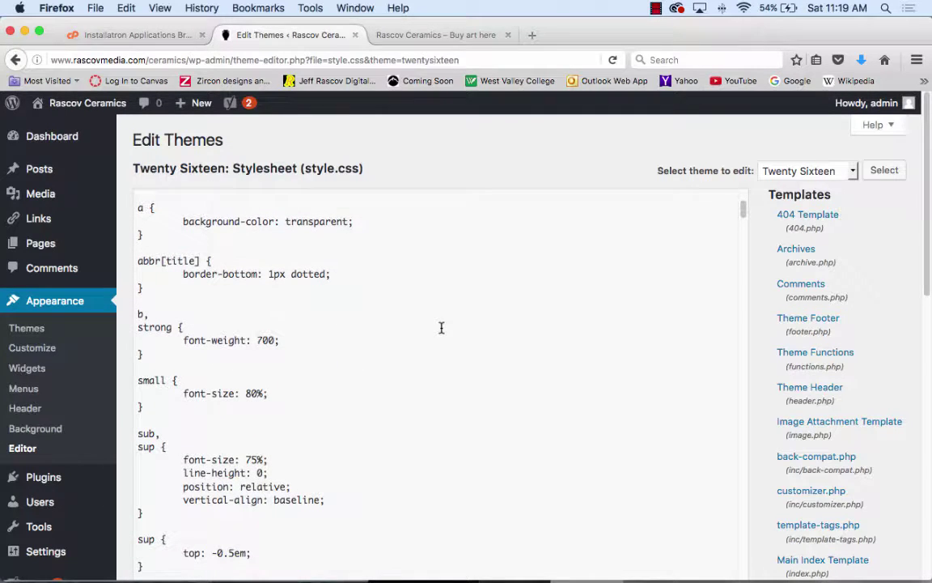
pyautogui.scroll(-15, 411, 324)
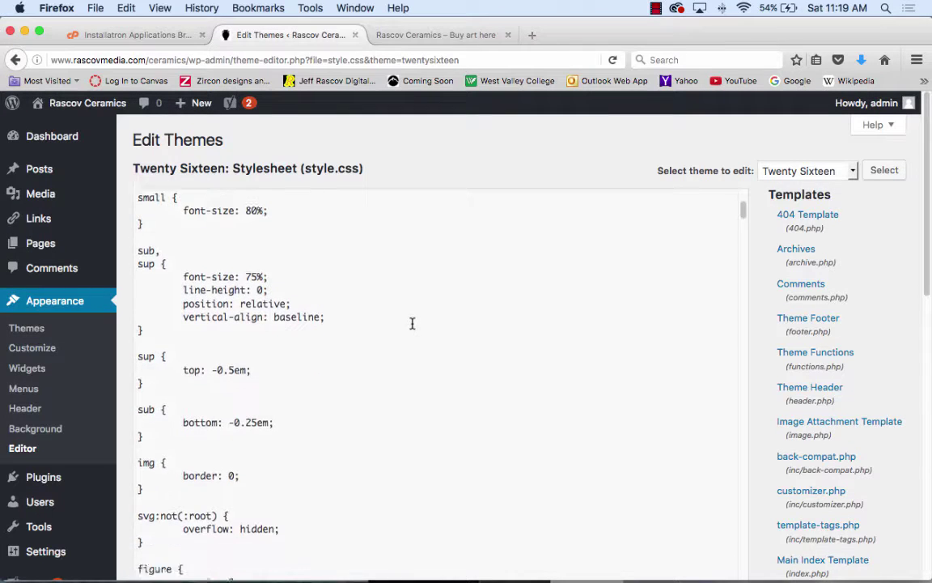
pyautogui.scroll(-17, 409, 324)
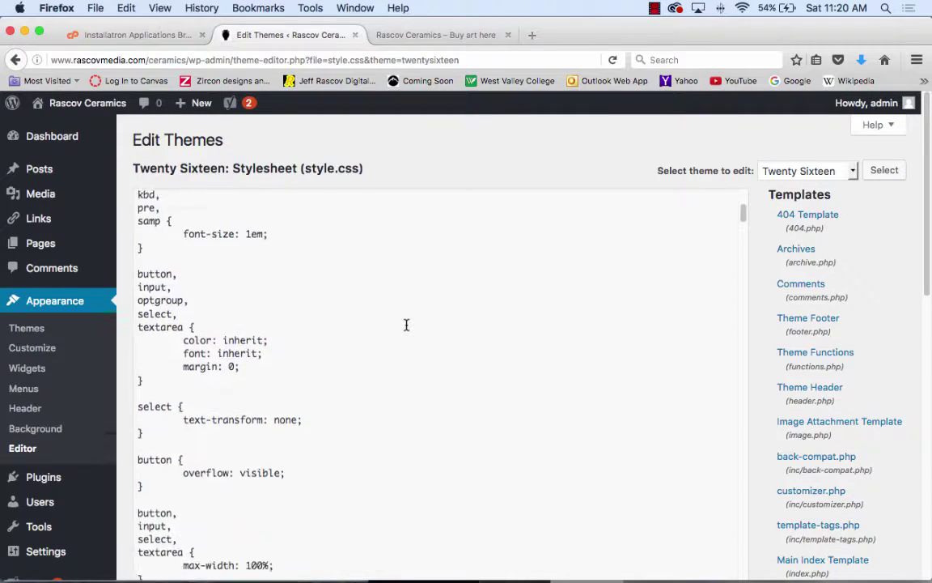
pyautogui.scroll(-6, 411, 325)
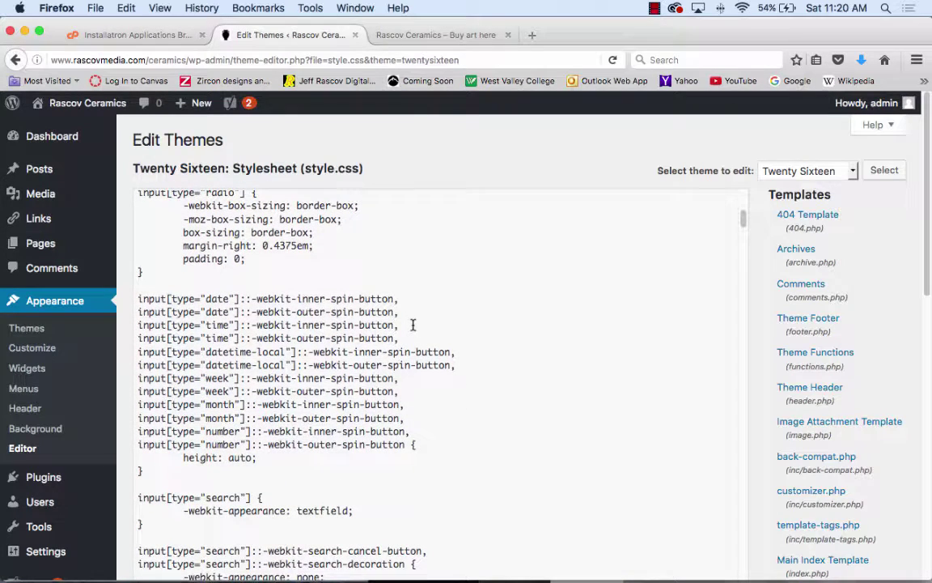
pyautogui.scroll(-14, 413, 324)
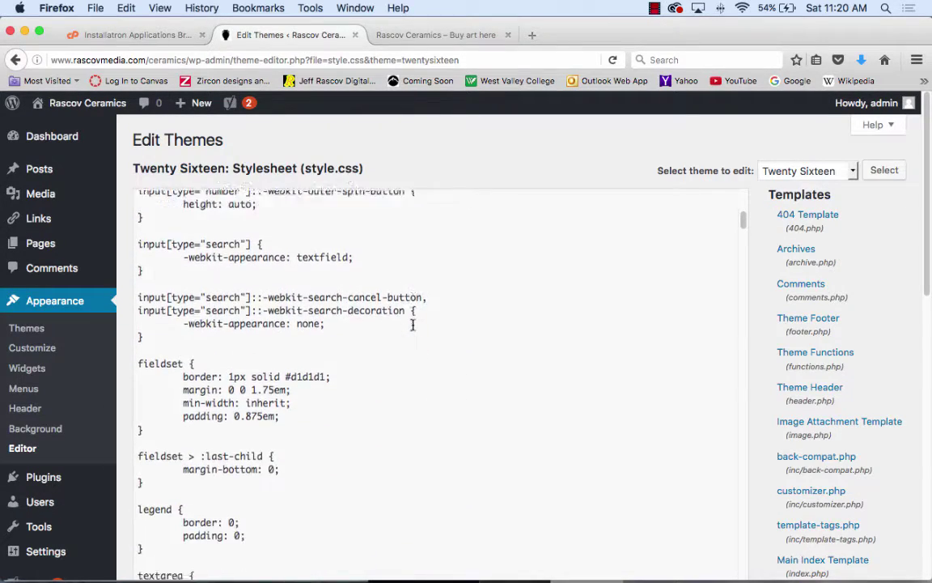
pyautogui.scroll(-5, 412, 325)
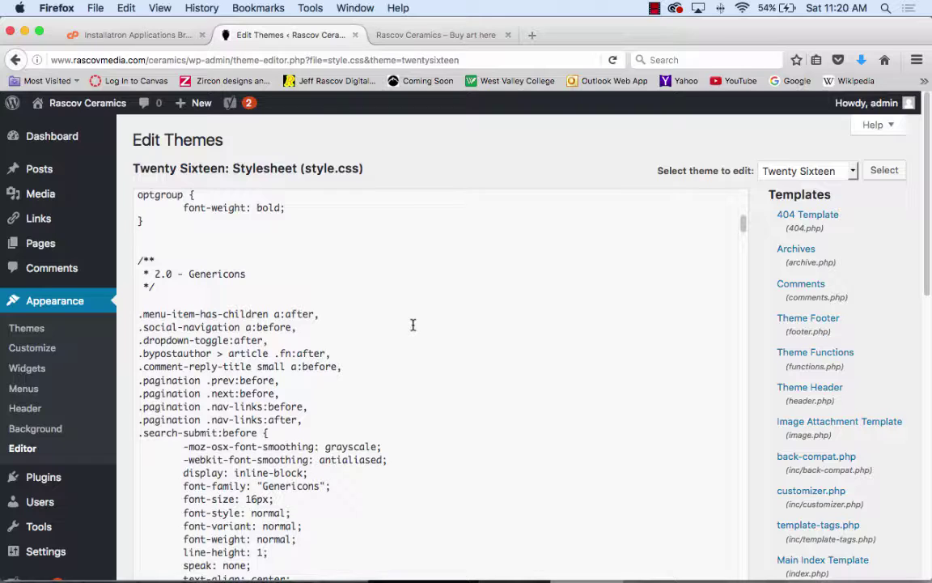
pyautogui.scroll(-10, 413, 324)
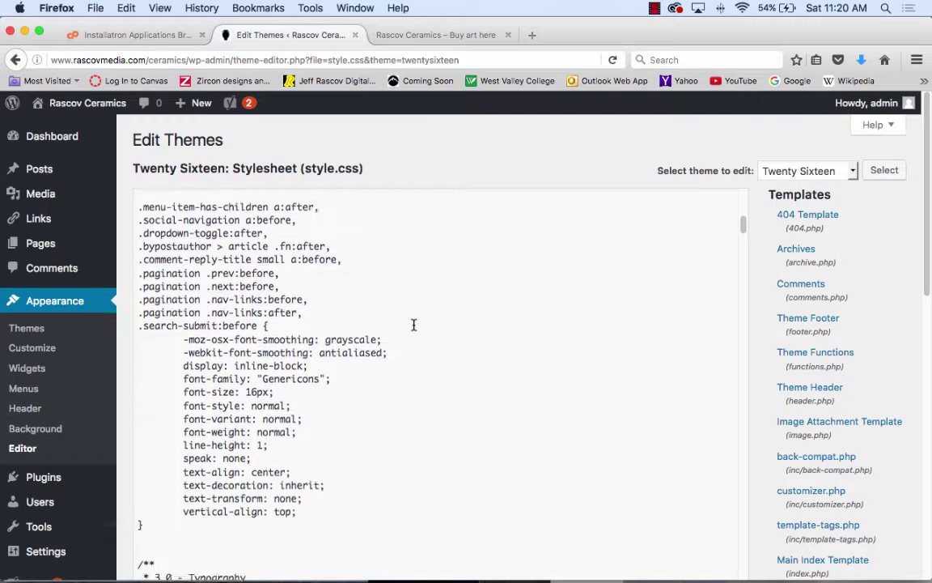
pyautogui.scroll(-7, 414, 324)
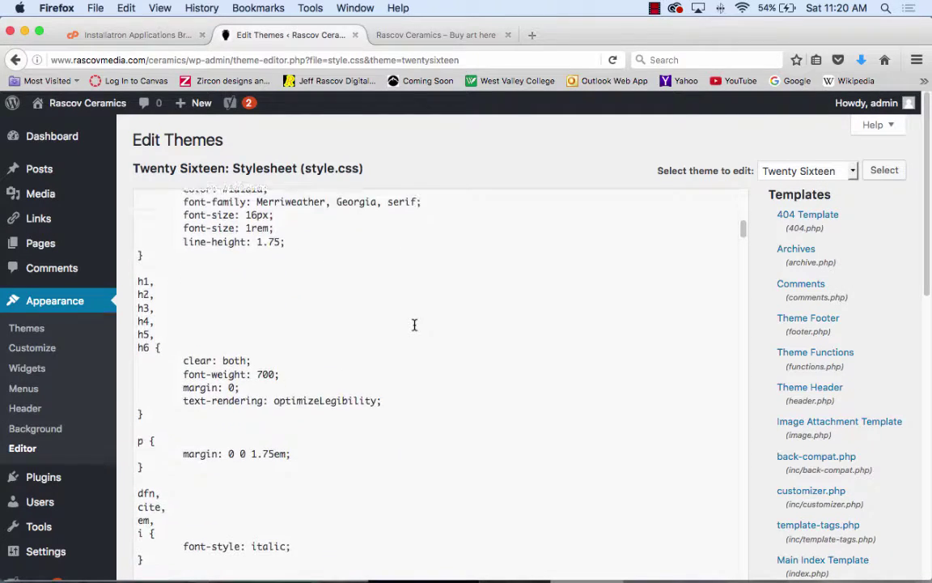
pyautogui.scroll(-7, 414, 325)
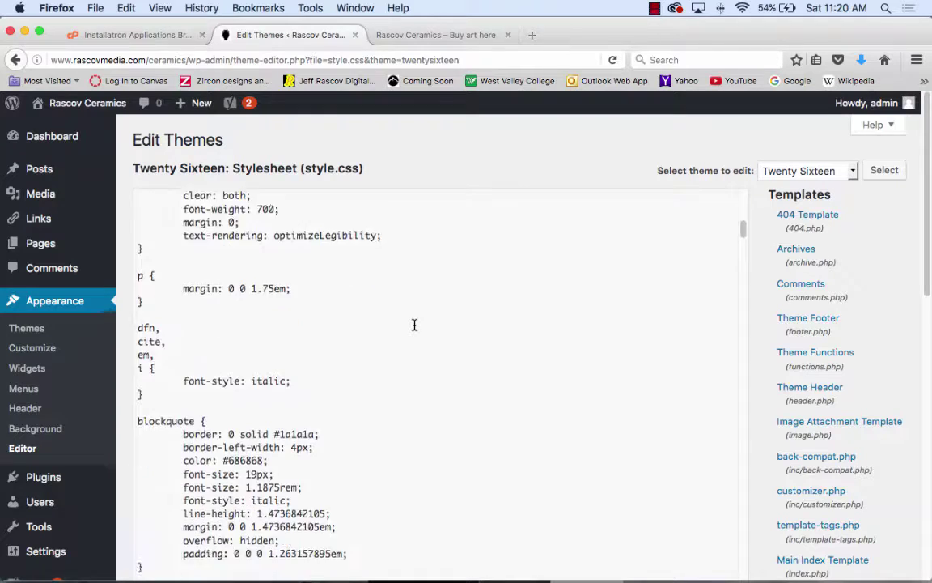
pyautogui.scroll(-8, 414, 325)
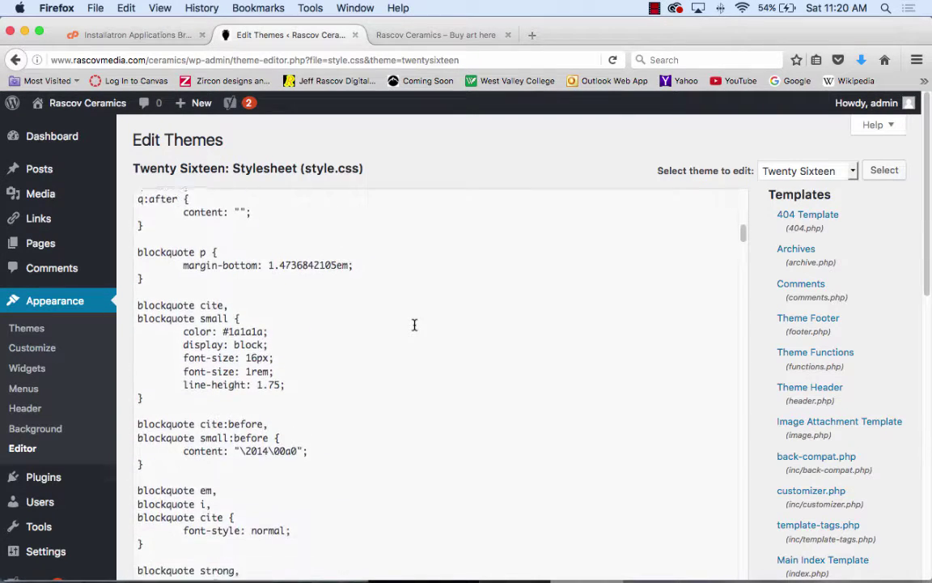
pyautogui.scroll(-8, 415, 325)
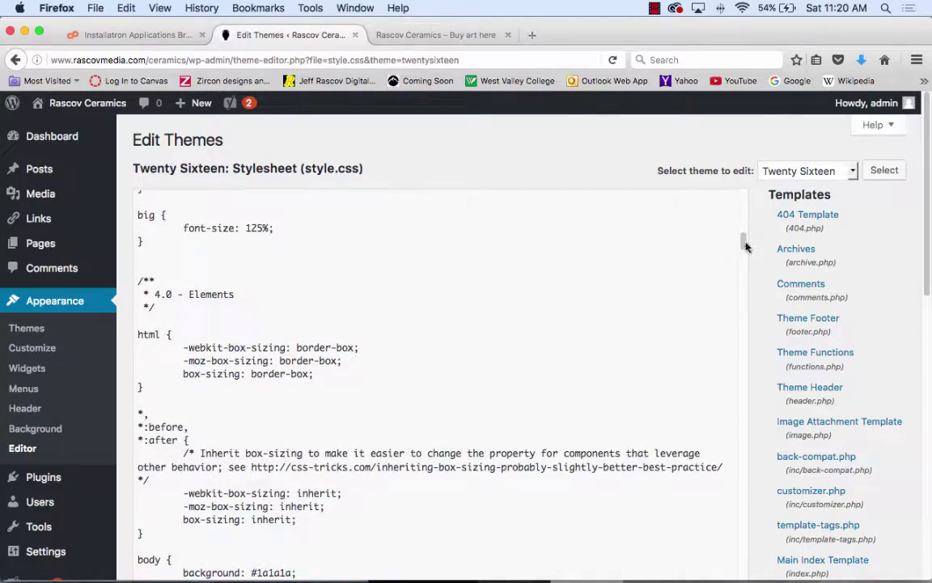
pyautogui.moveTo(745, 244); pyautogui.dragTo(744, 518)
pyautogui.moveTo(751, 569); pyautogui.dragTo(719, 96)
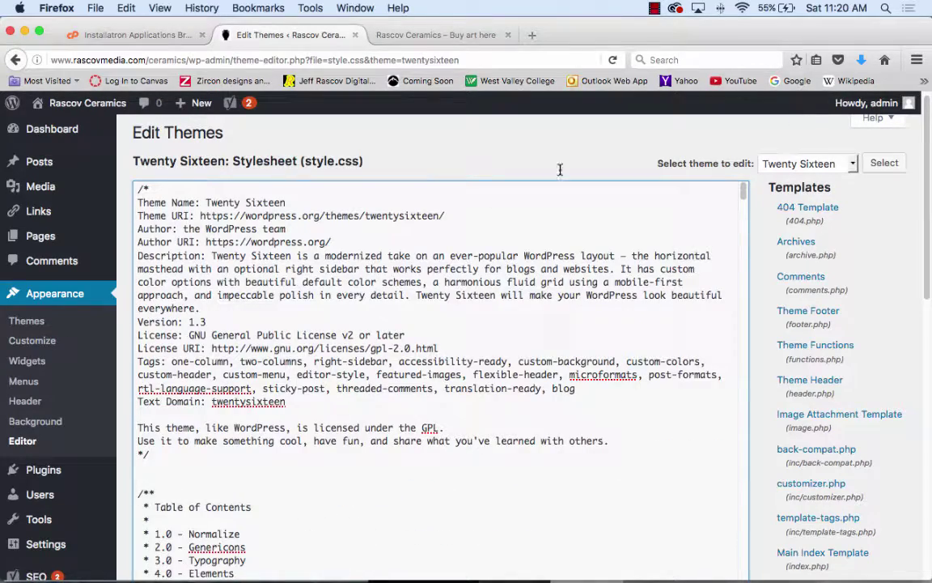
pyautogui.scroll(-10, 637, 279)
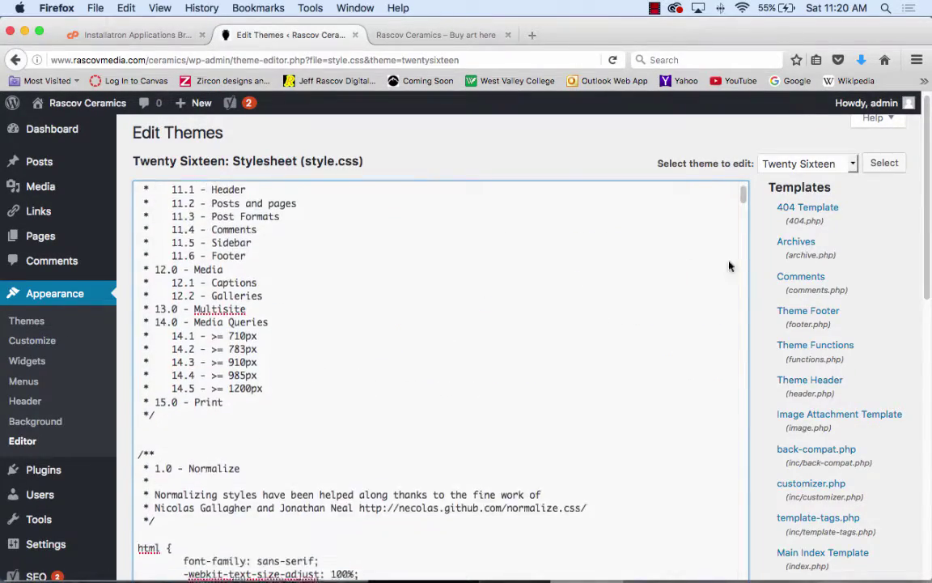
pyautogui.scroll(-2, 920, 359)
pyautogui.scroll(-8, 919, 359)
pyautogui.scroll(10, 920, 358)
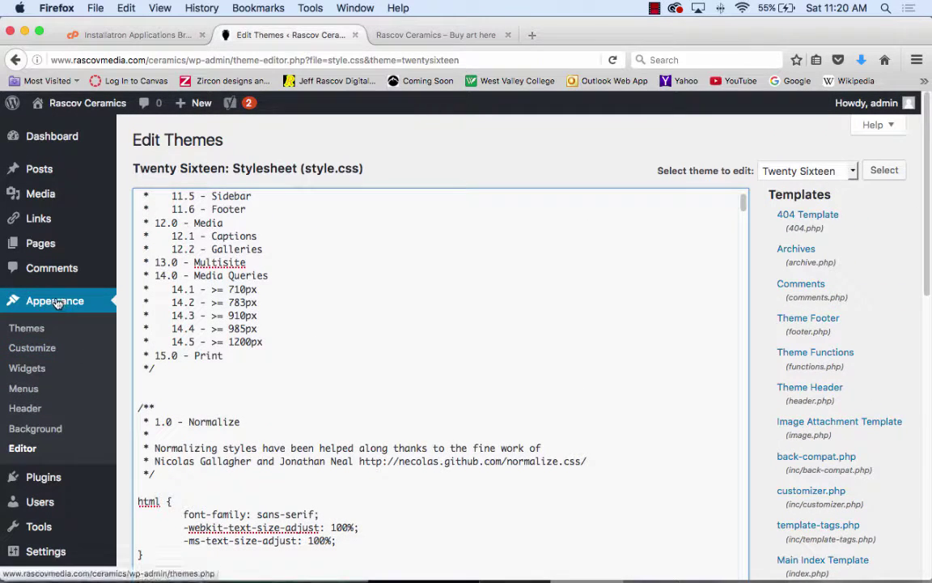
# - Look at the Background settings in the Customizer, then close the Customizer
pyautogui.click(31, 433)
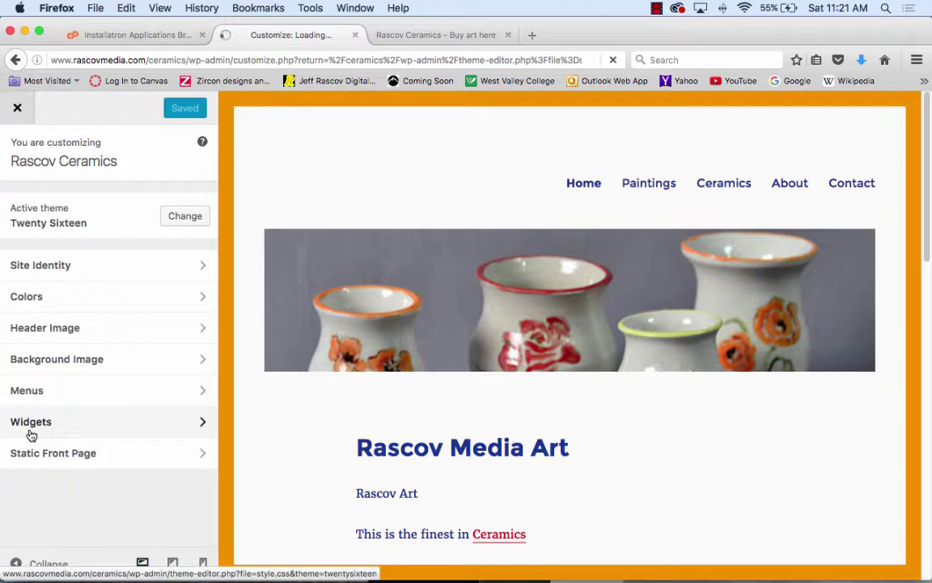
pyautogui.scroll(-10, 442, 460)
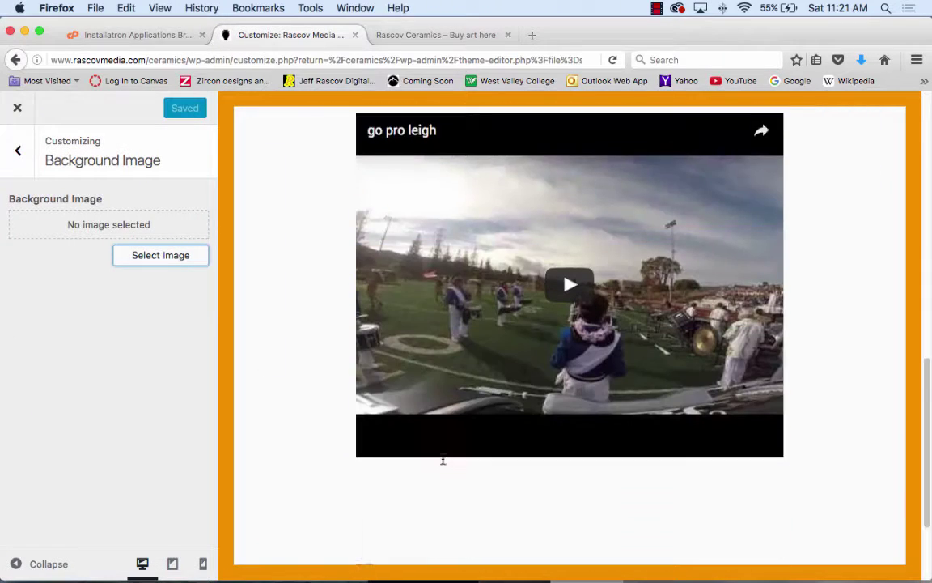
pyautogui.scroll(10, 442, 460)
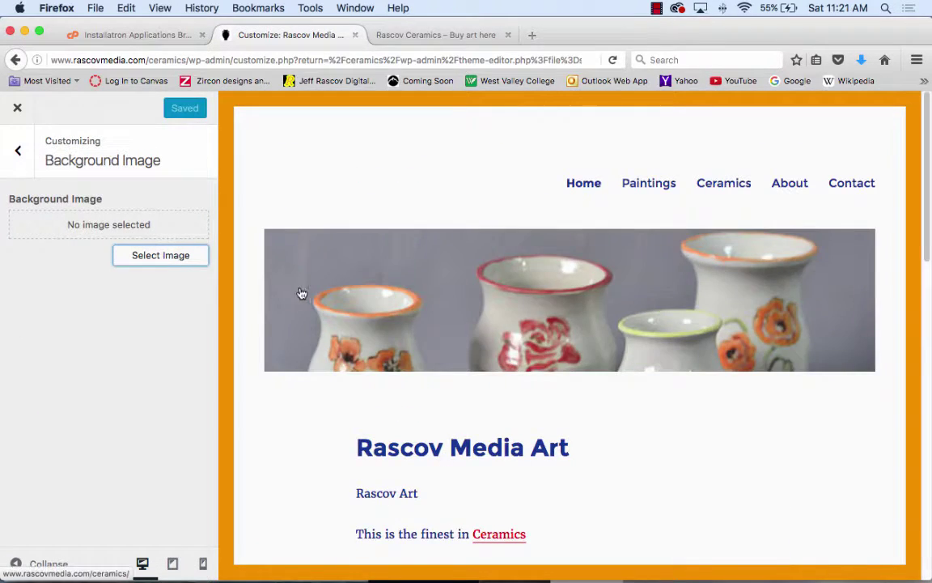
pyautogui.click(17, 149)
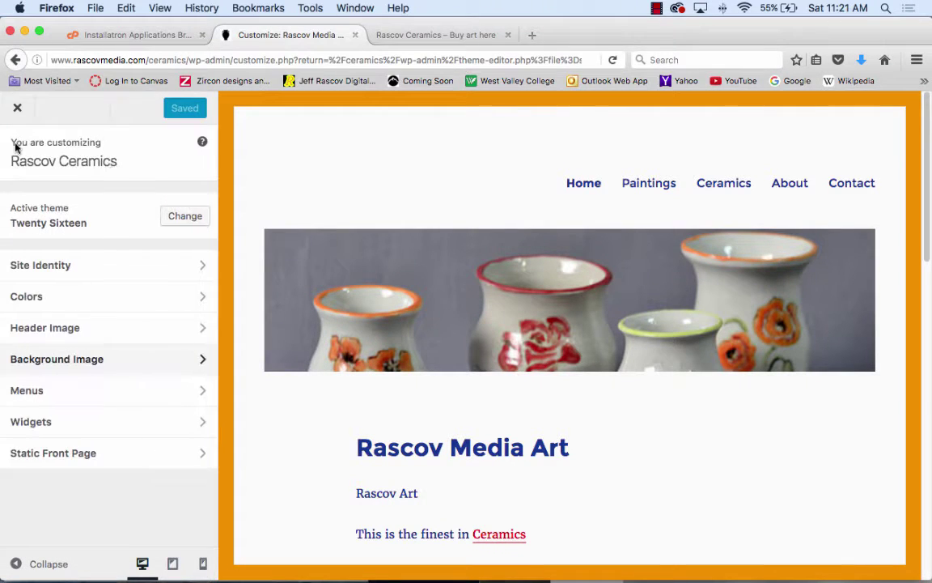
pyautogui.click(18, 116)
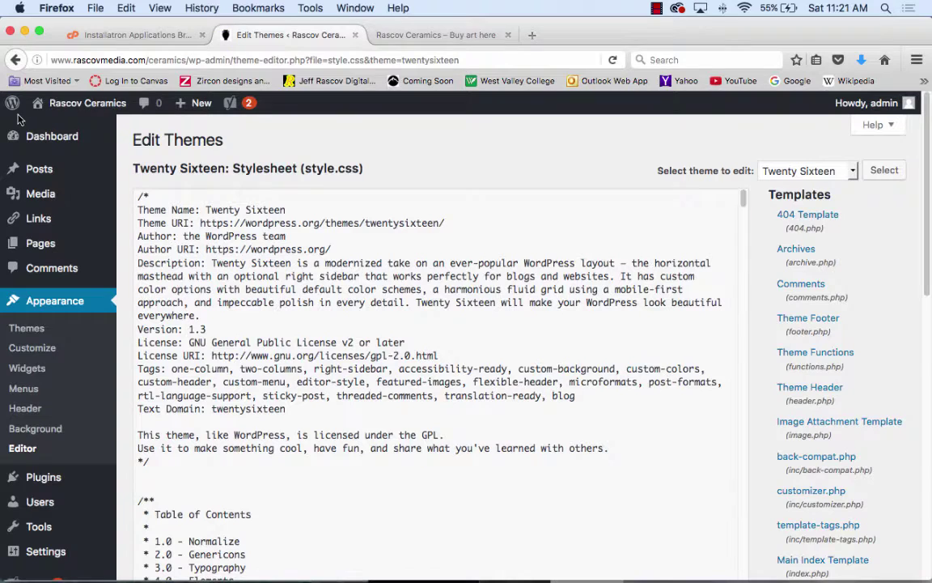
# - Visit the live Rascov Media Art for Sale page and scroll to its footer credit
pyautogui.moveTo(32, 110)
pyautogui.click(64, 131)
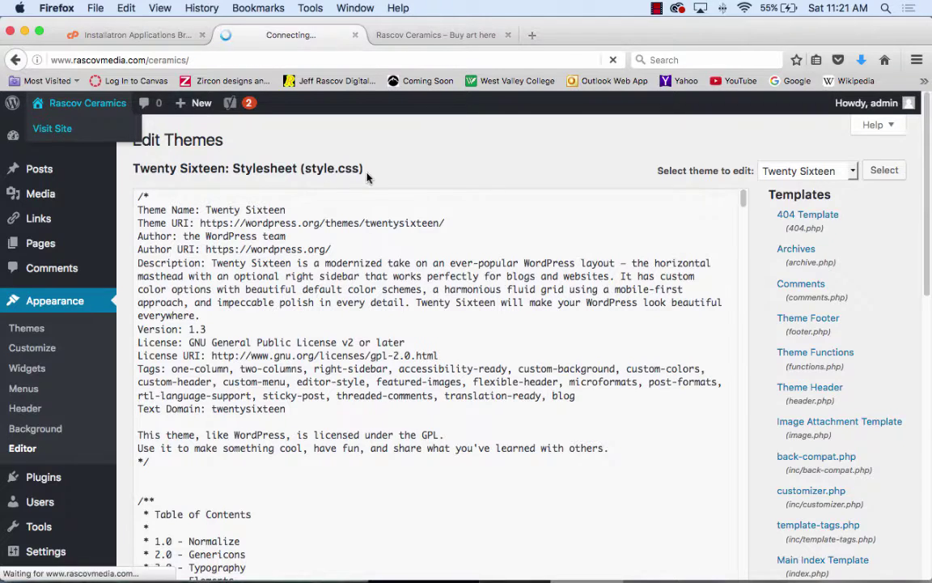
pyautogui.scroll(-15, 372, 178)
pyautogui.scroll(-1, 377, 180)
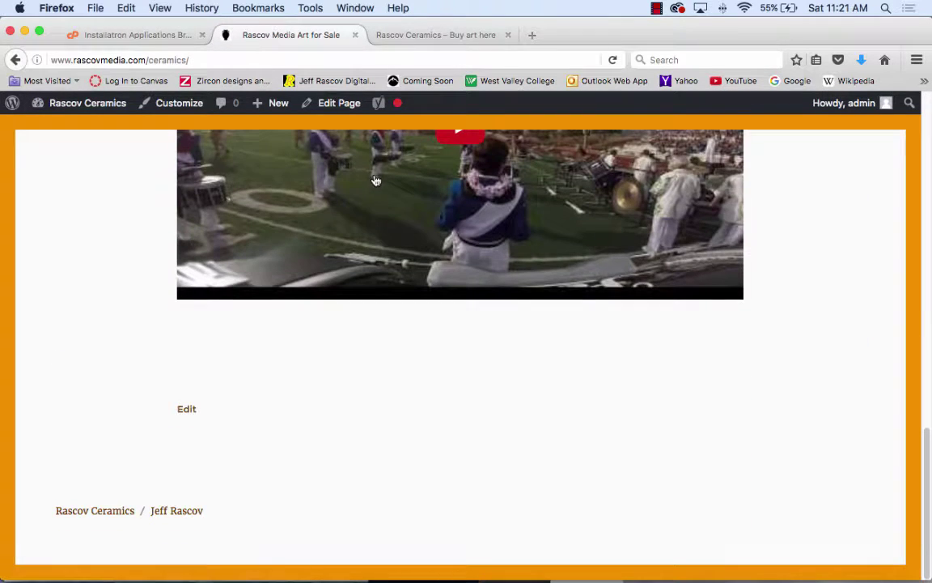
pyautogui.scroll(2, 375, 179)
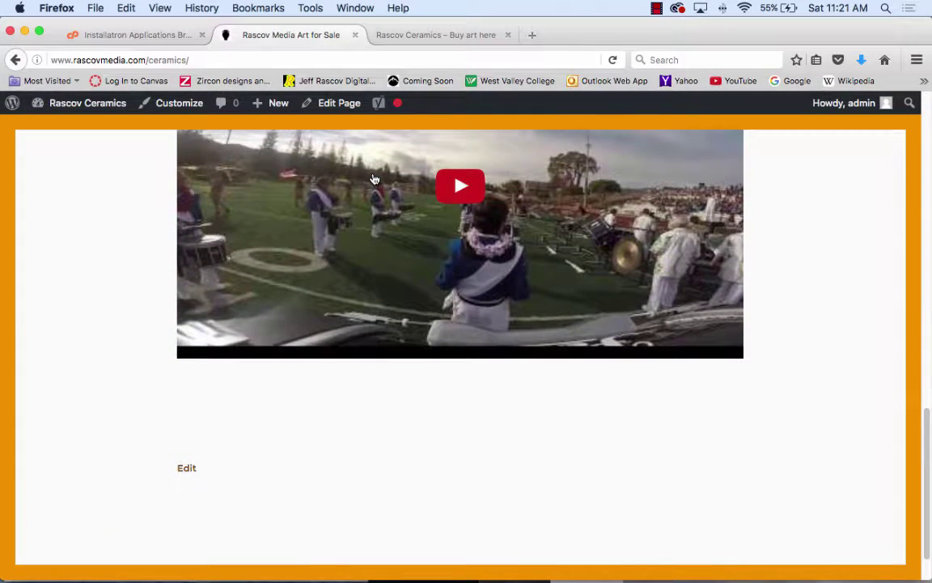
pyautogui.scroll(15, 375, 179)
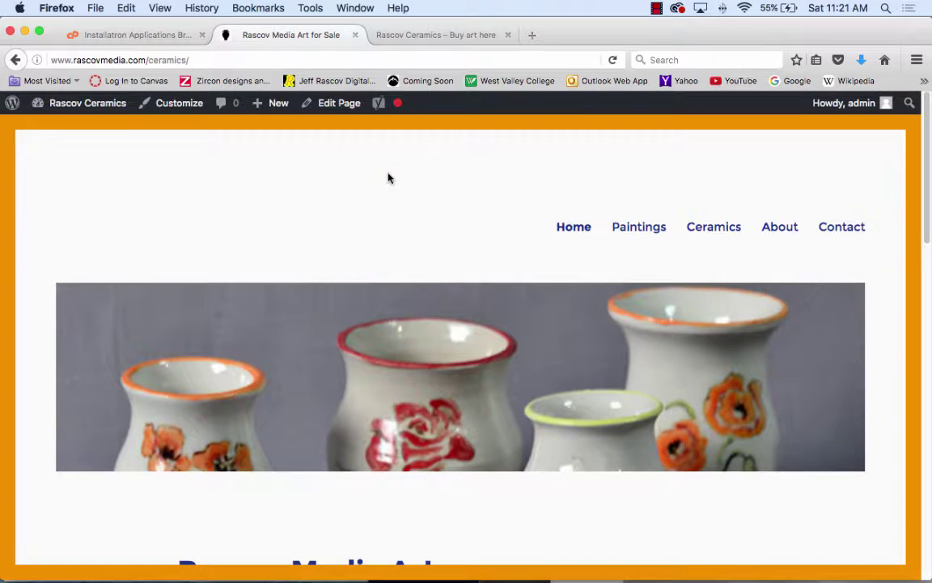
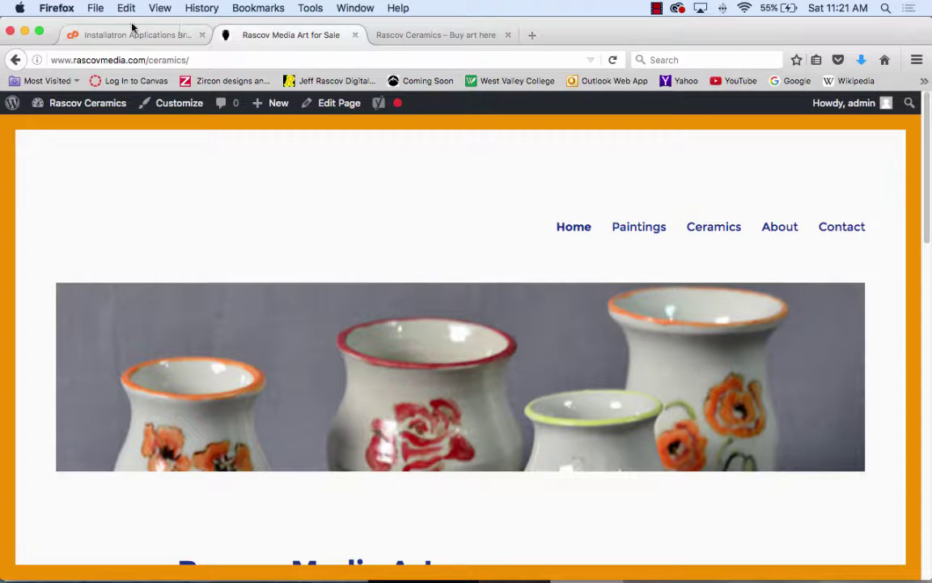
# - Open a new browser window and go from the West Valley College site to Canvas login
pyautogui.click(95, 9)
pyautogui.click(100, 38)
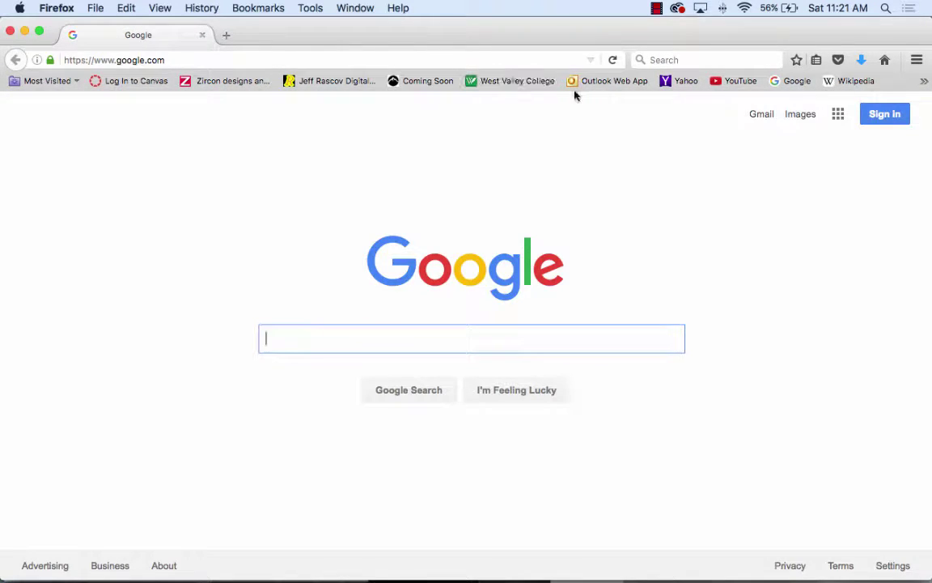
pyautogui.click(518, 83)
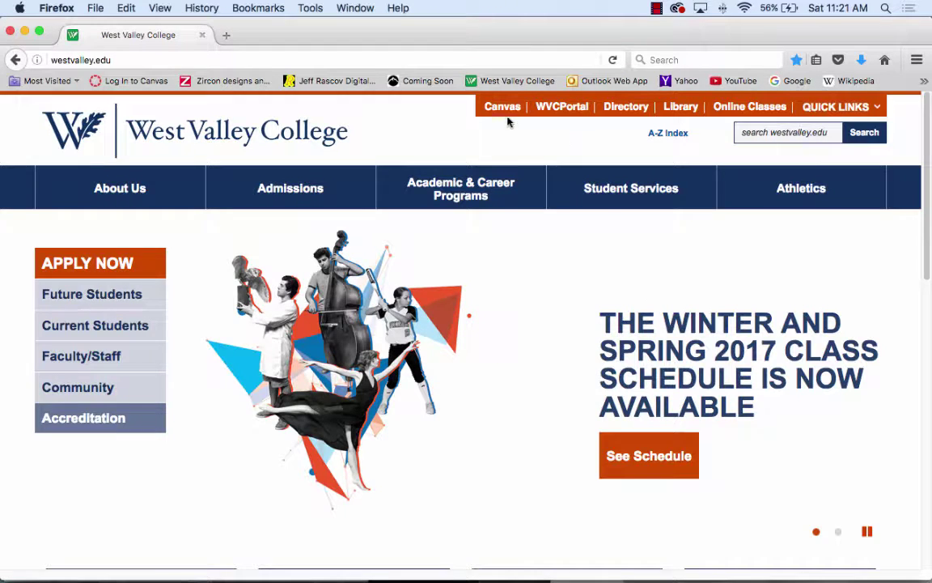
pyautogui.click(507, 113)
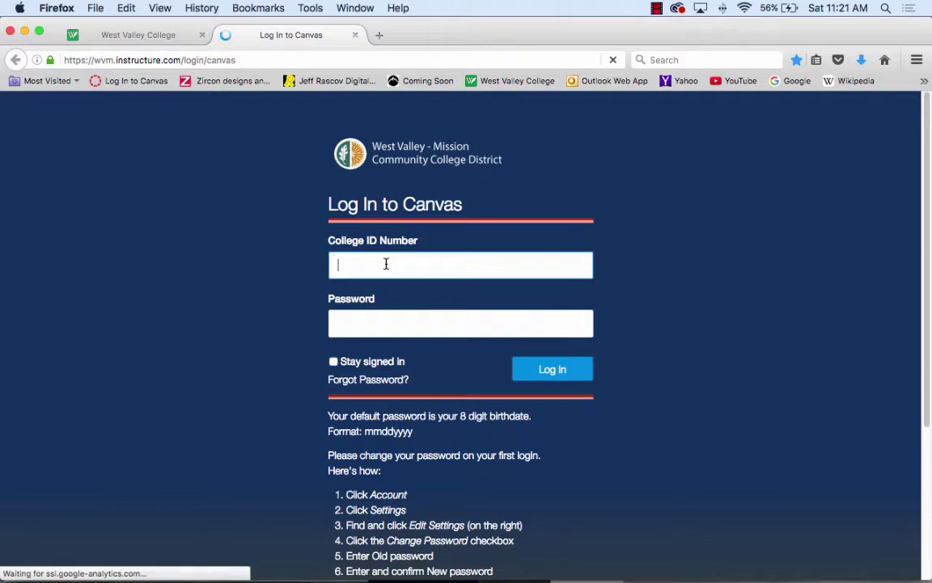
# - Sign in to Canvas with the saved college ID and password, declining to remember the login
pyautogui.click(386, 264)
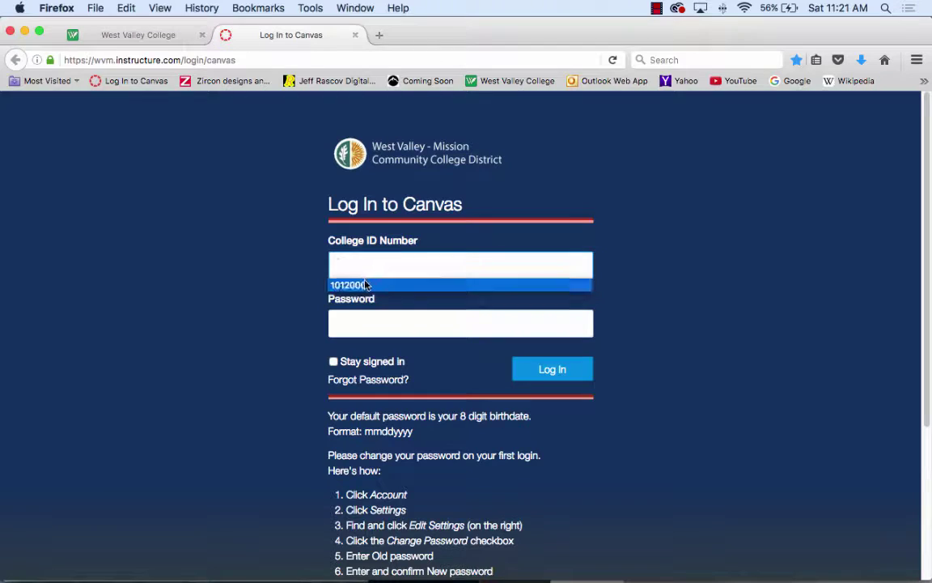
pyautogui.click(365, 285)
pyautogui.click(401, 322)
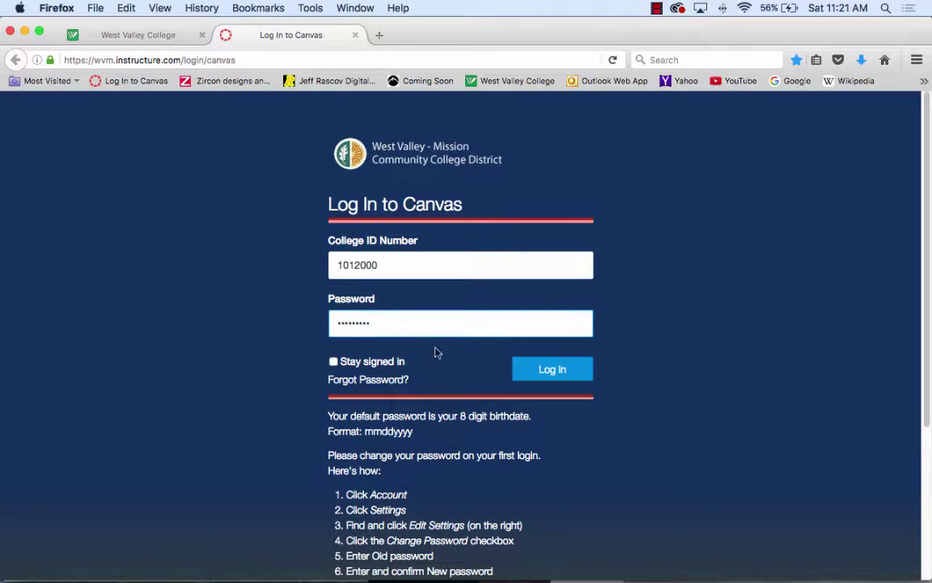
pyautogui.press('Return')
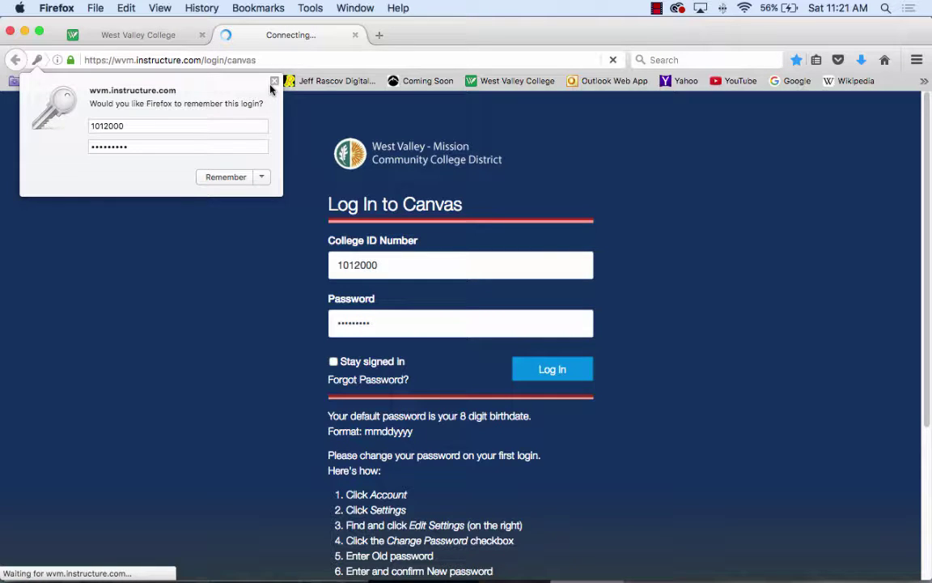
pyautogui.click(272, 88)
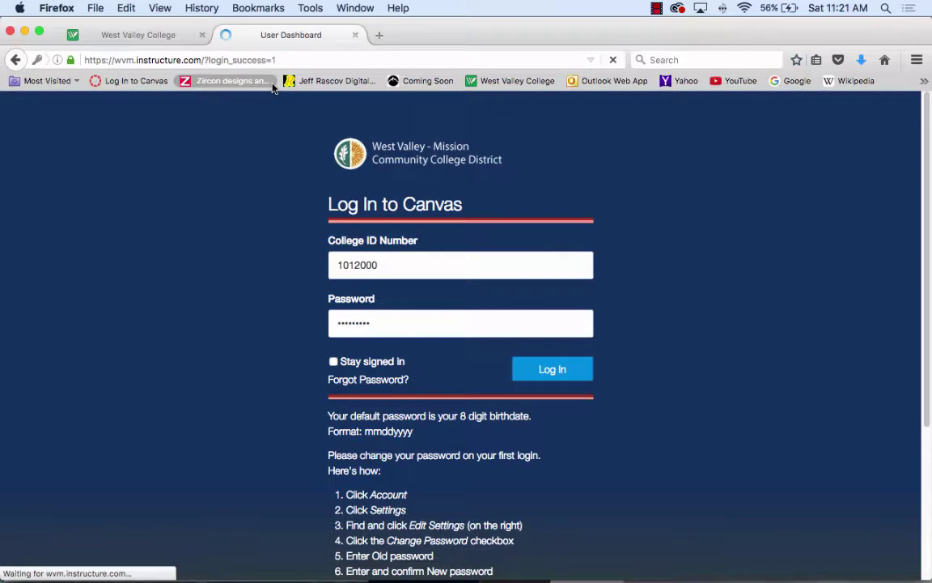
pyautogui.scroll(-1, 501, 348)
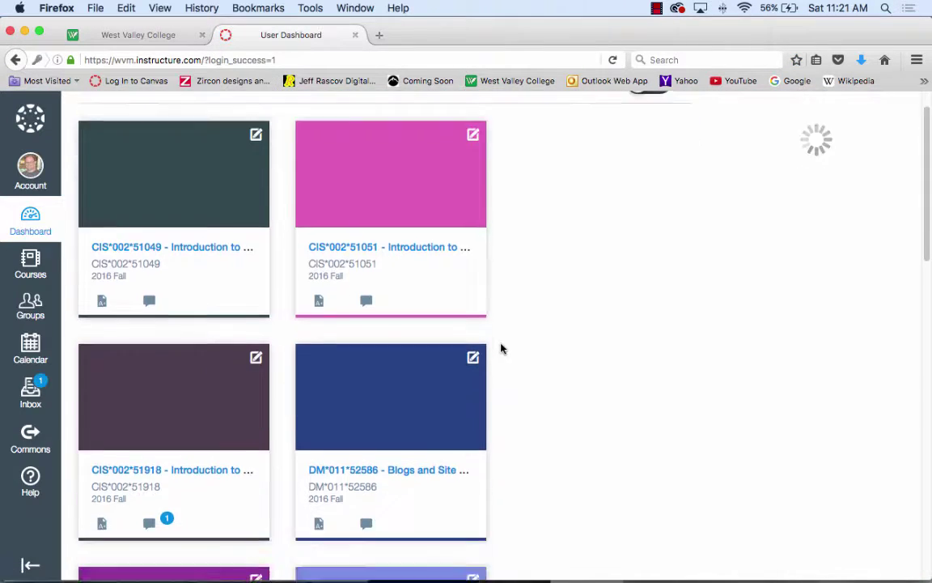
pyautogui.scroll(-3, 500, 348)
# - Download pluginandadjustingthemes.docx from the DM*011*52586 course's 'Some Handout for last day' page
pyautogui.click(398, 244)
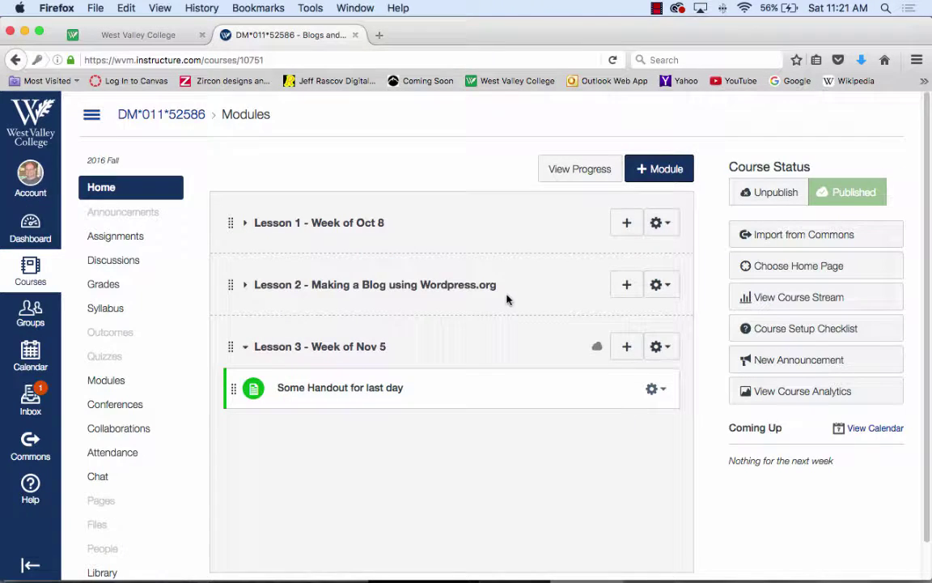
pyautogui.click(351, 394)
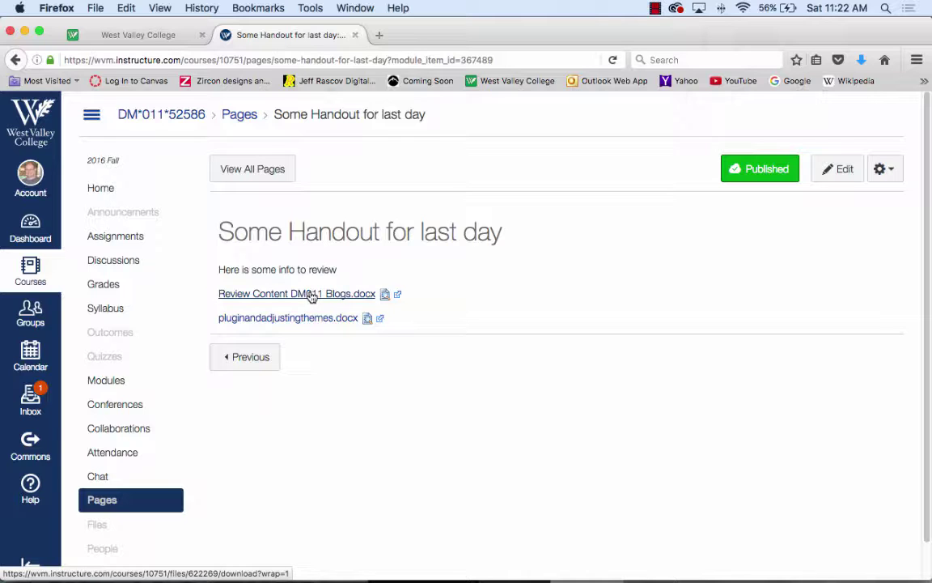
pyautogui.click(316, 327)
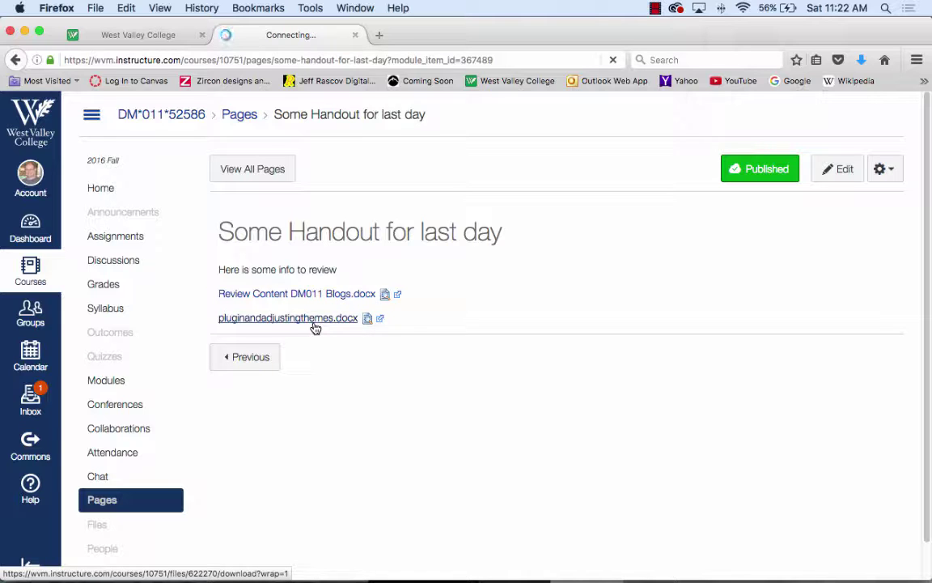
pyautogui.click(362, 241)
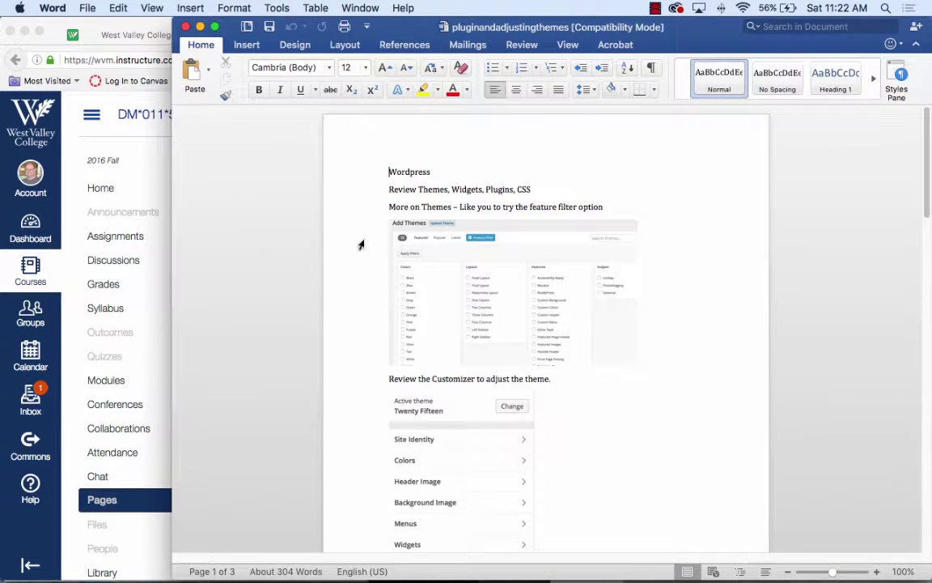
# - Read the Word handout down to the plugin links on page 2, then return to Firefox
pyautogui.scroll(-1, 743, 238)
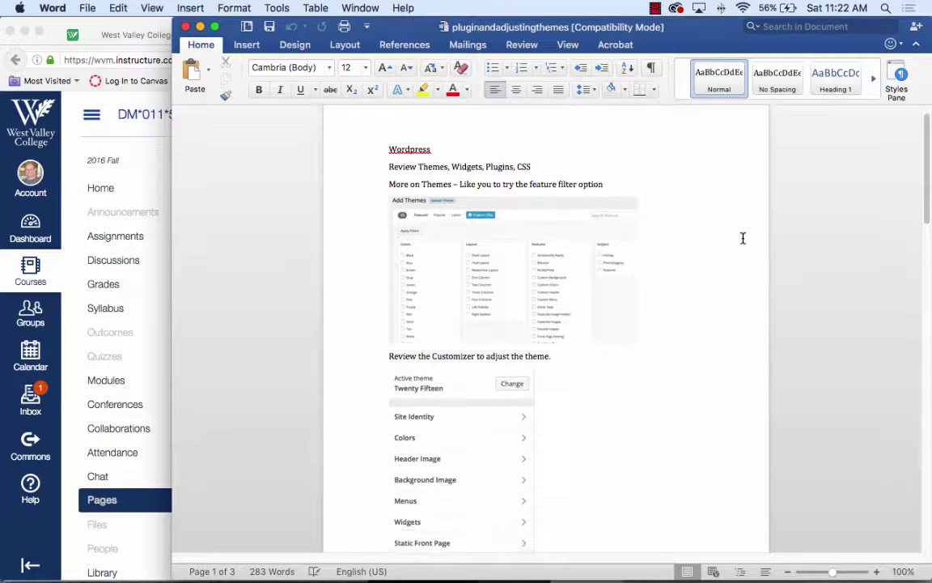
pyautogui.scroll(-6, 690, 209)
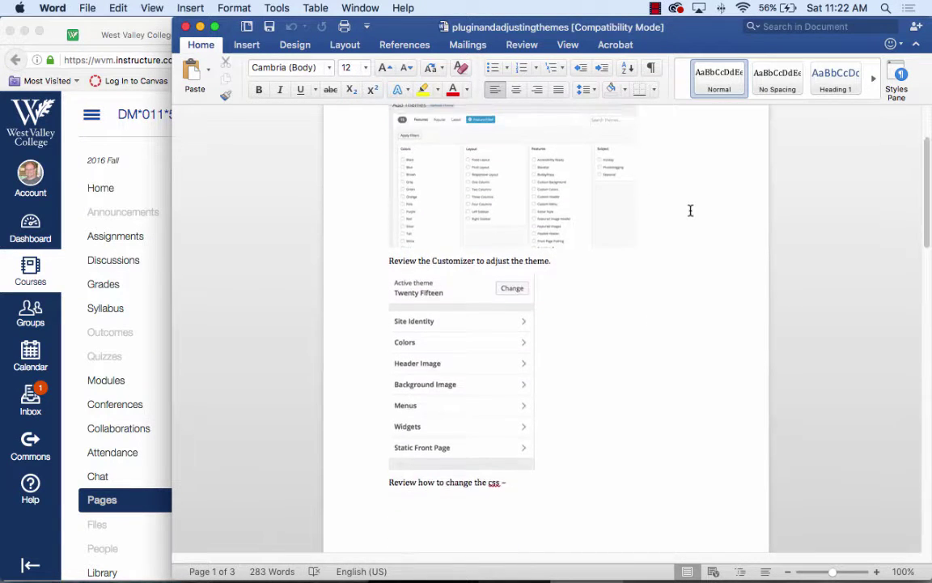
pyautogui.scroll(-9, 680, 221)
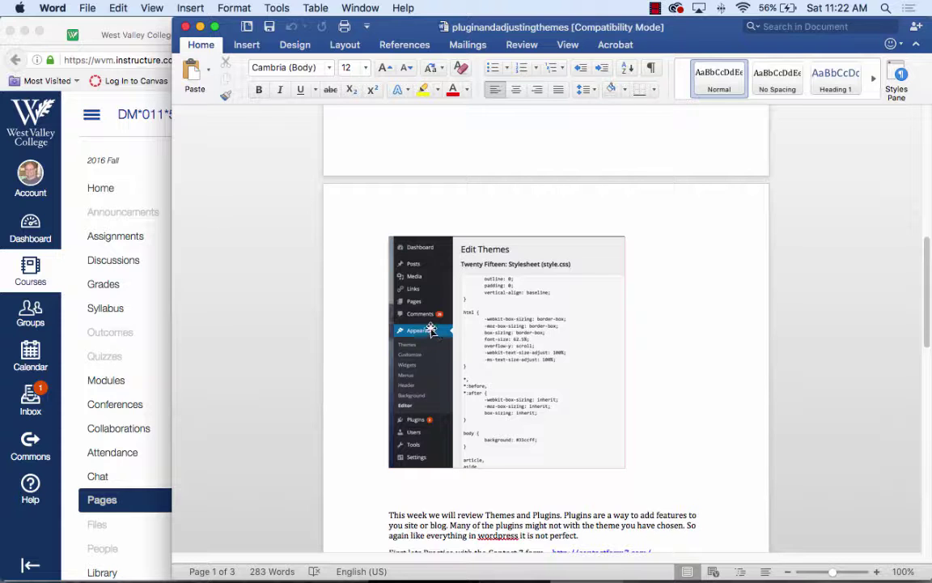
pyautogui.scroll(-5, 718, 395)
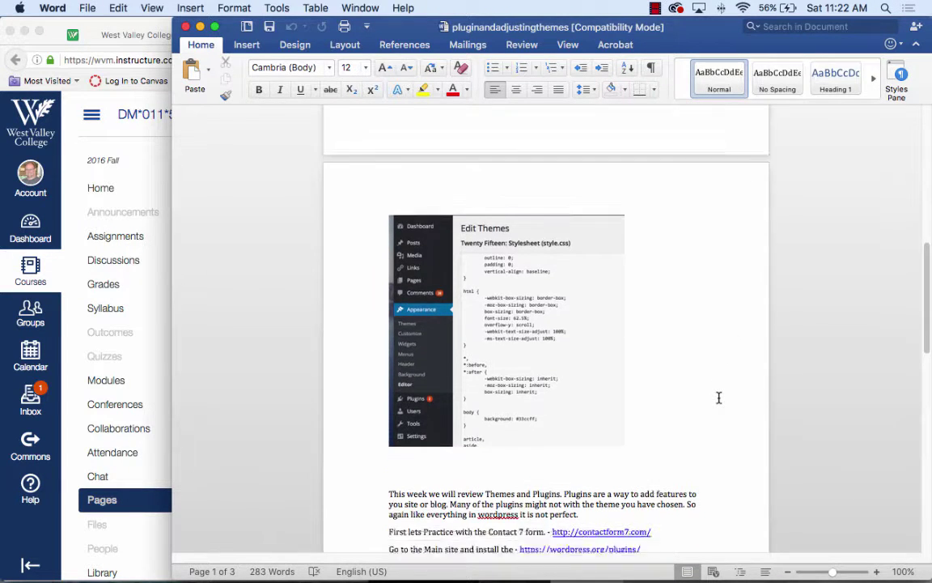
pyautogui.scroll(-1, 718, 397)
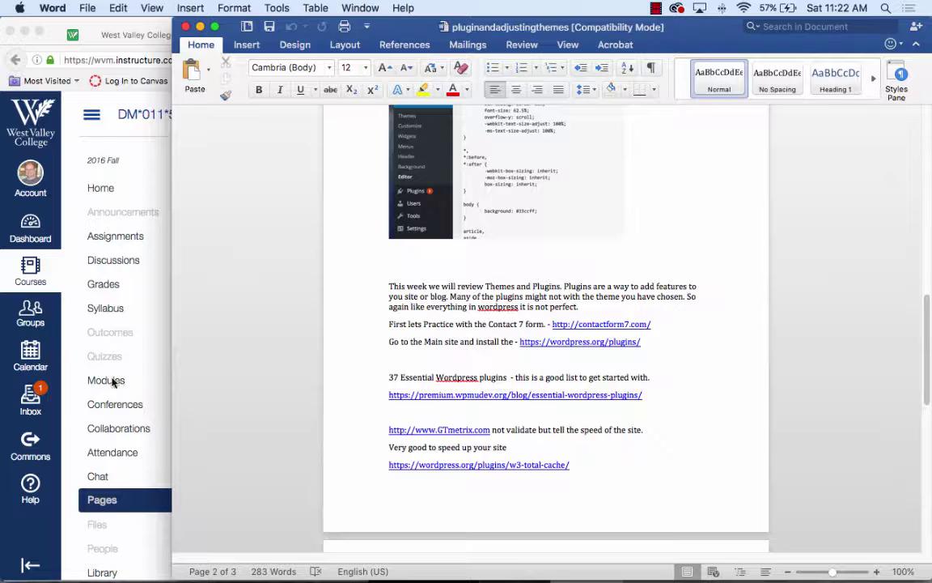
pyautogui.click(57, 343)
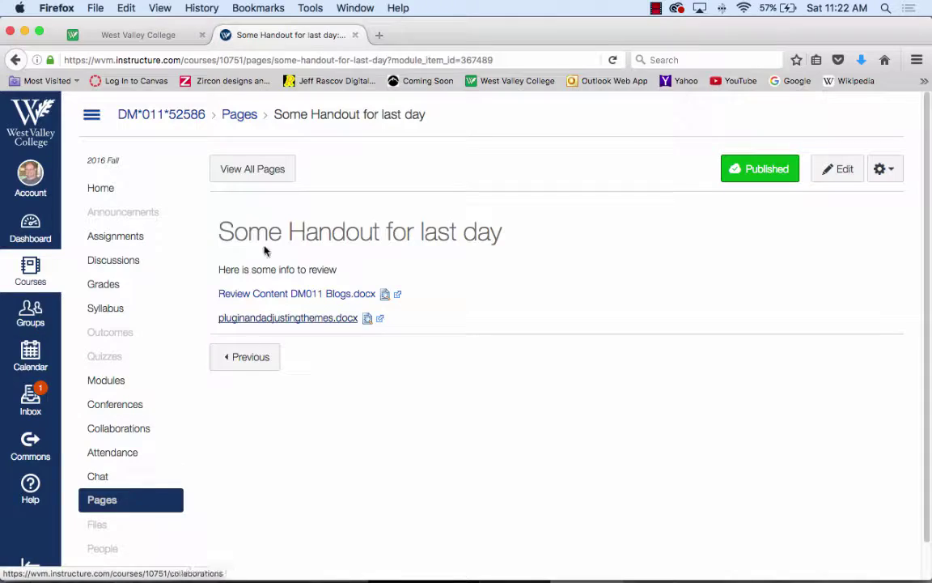
# - Move the Canvas and Word windows aside and open the Rascov Ceramics WordPress dashboard
pyautogui.moveTo(432, 31); pyautogui.dragTo(522, 201)
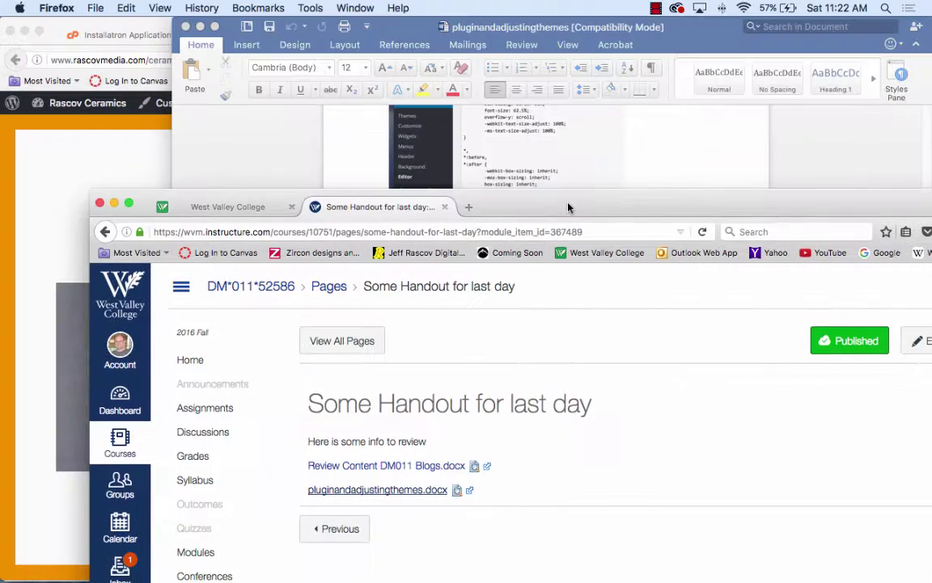
pyautogui.click(490, 63)
pyautogui.moveTo(518, 27); pyautogui.dragTo(779, 27)
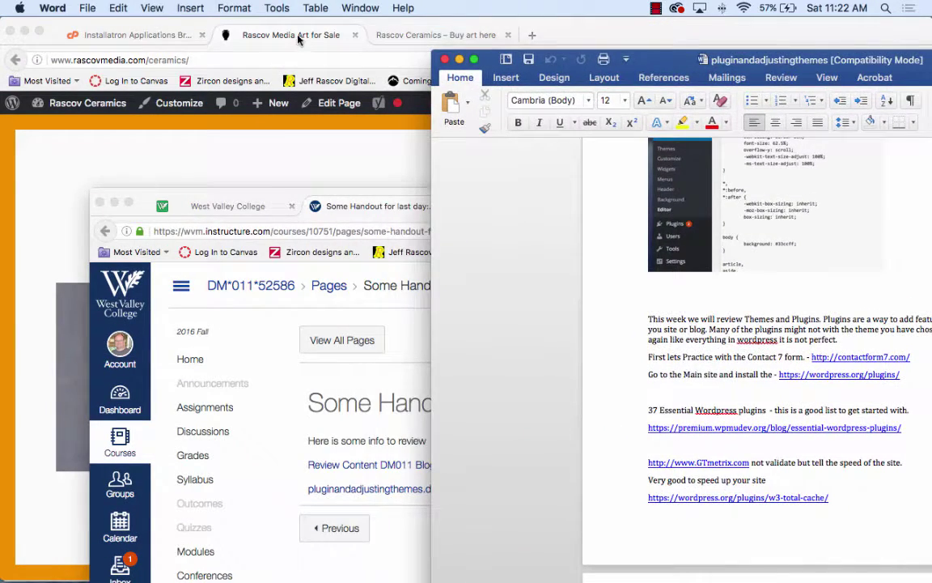
pyautogui.click(267, 31)
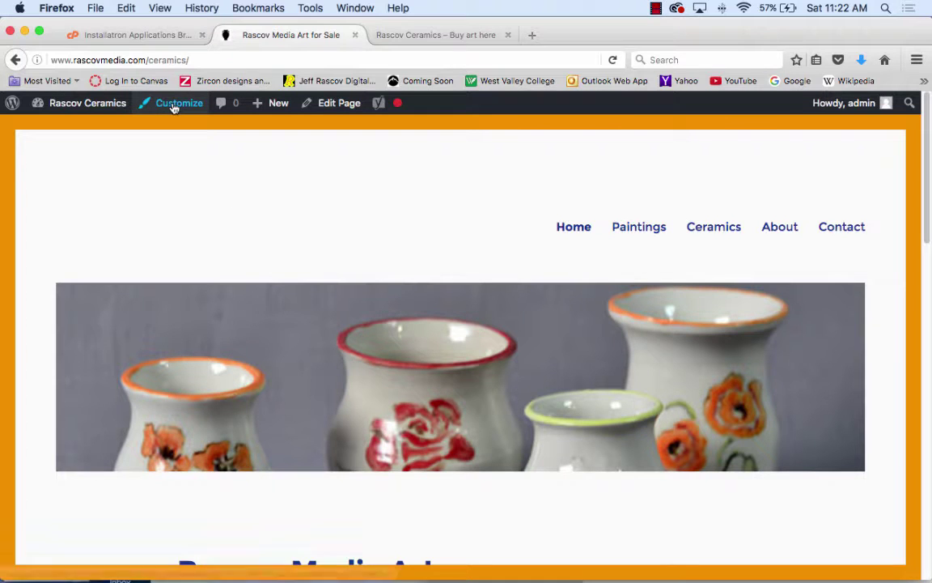
pyautogui.moveTo(88, 110)
pyautogui.click(57, 133)
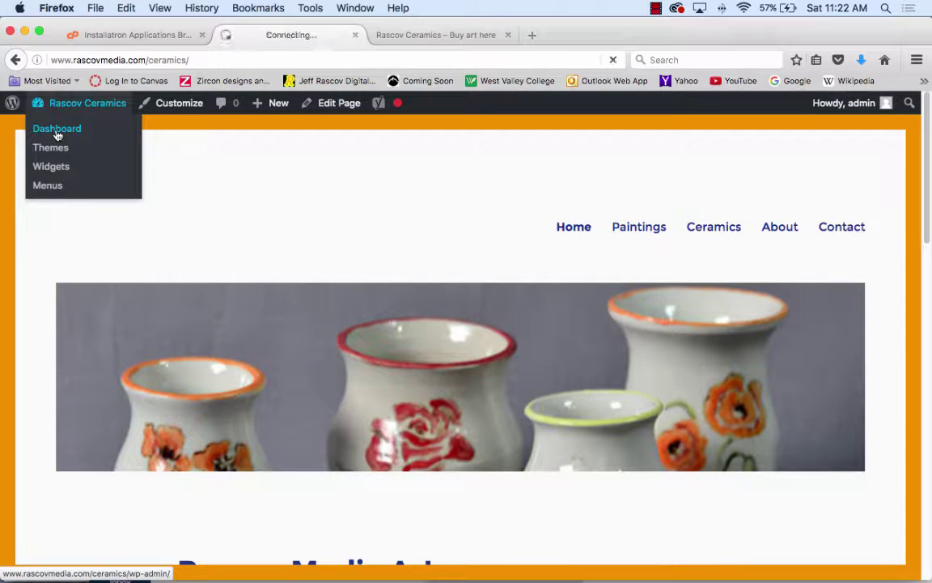
# - Search the Add Plugins page for 'contact form 7'
pyautogui.scroll(-5, 118, 225)
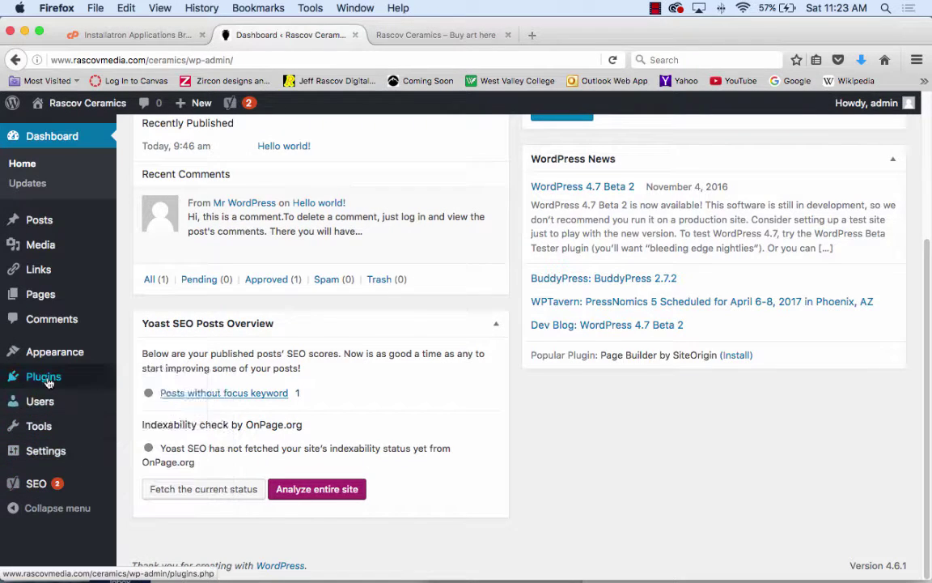
pyautogui.moveTo(48, 382)
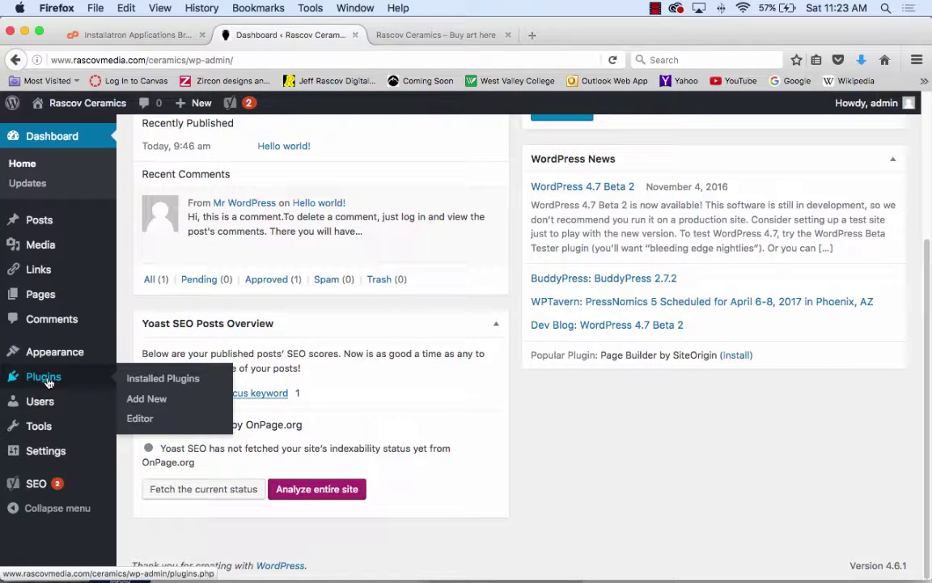
pyautogui.click(148, 397)
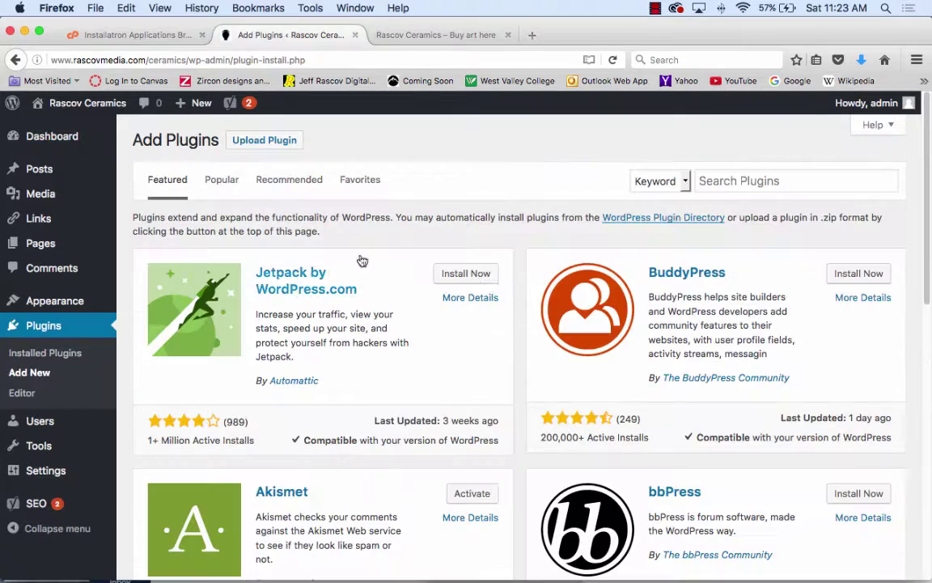
pyautogui.click(739, 182)
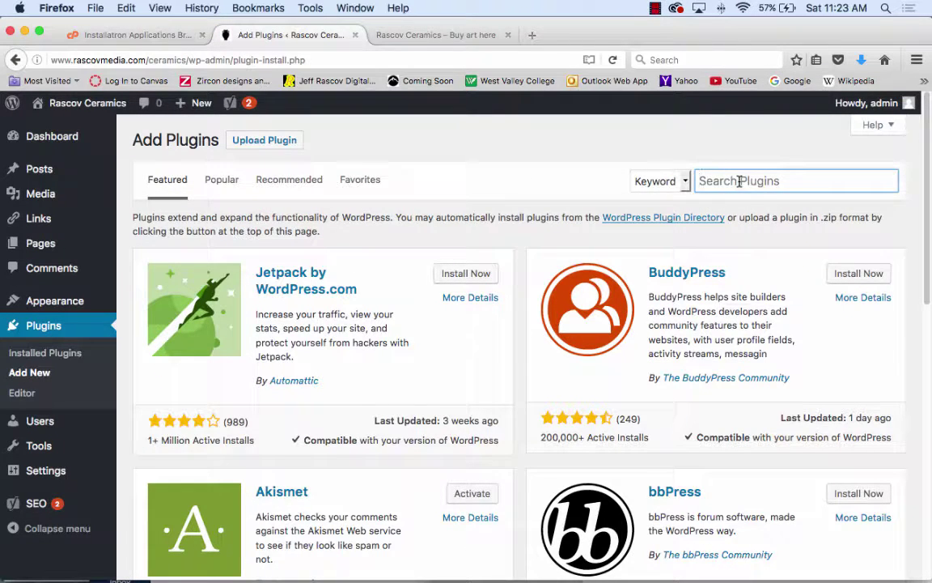
pyautogui.write('contact 7')
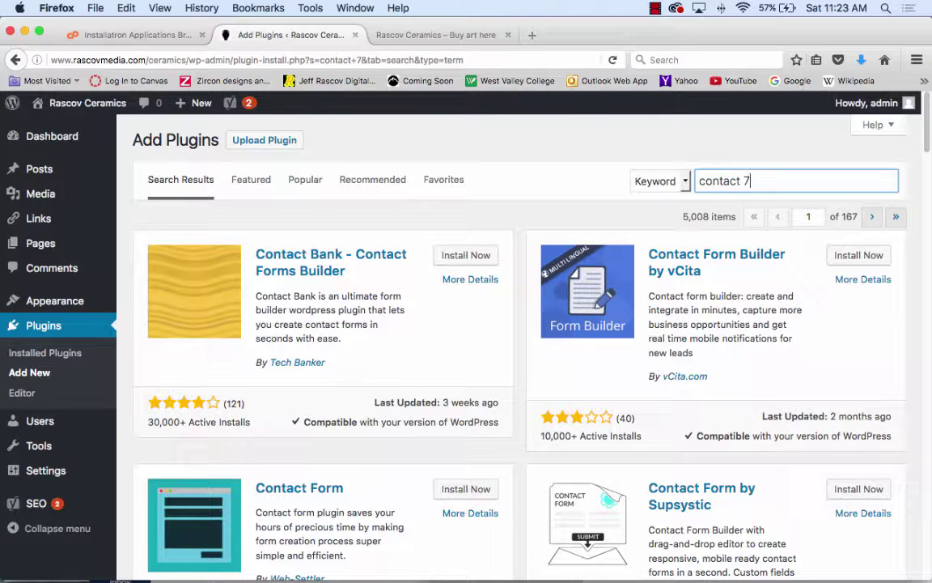
pyautogui.click(744, 181)
pyautogui.write('form')
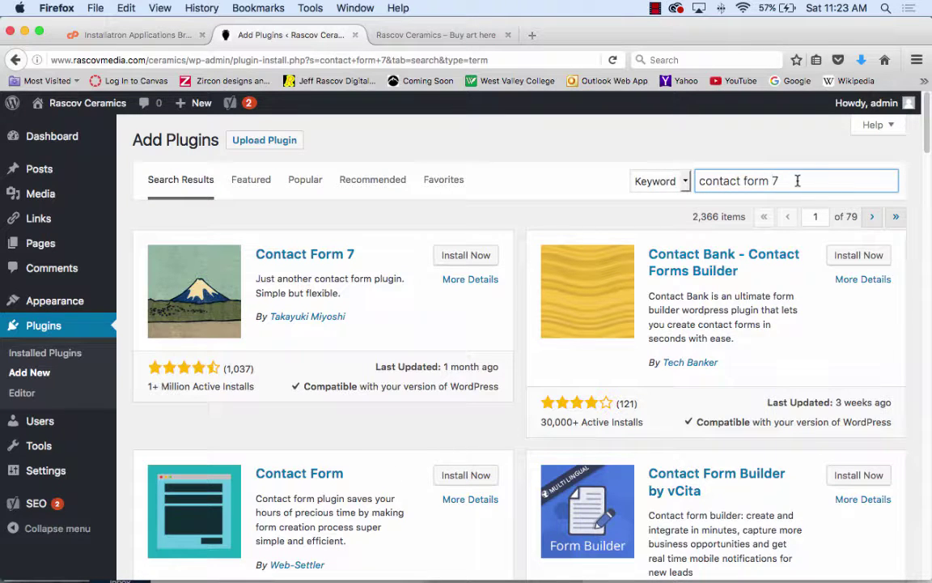
# - Replace the plugin search term with 'mail chimp', then with 'constant contact'
pyautogui.moveTo(809, 181); pyautogui.dragTo(671, 180)
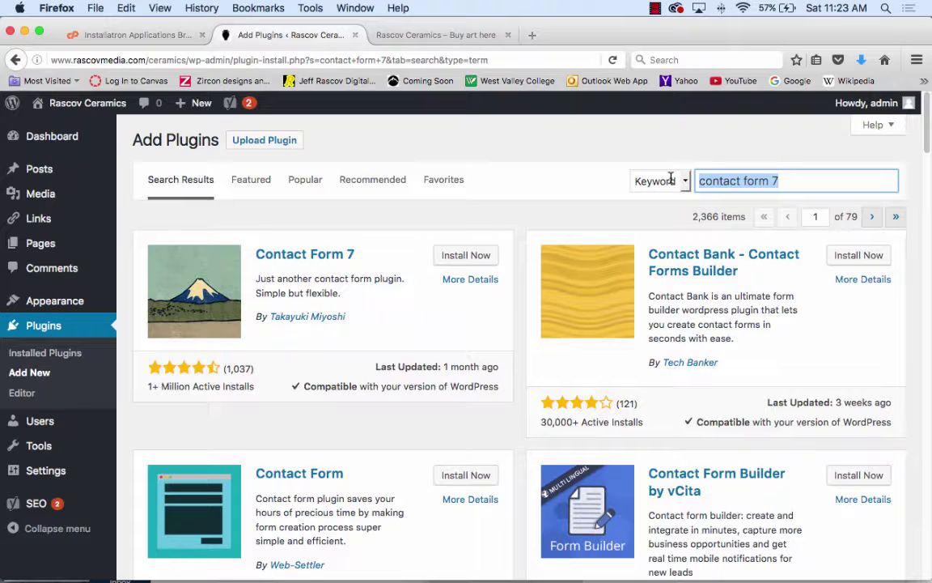
pyautogui.write('mail c')
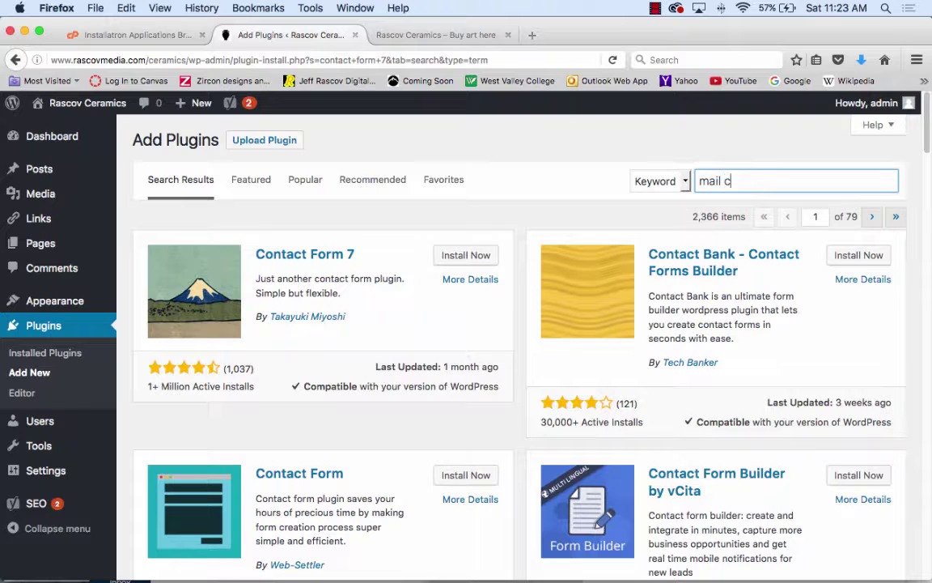
pyautogui.write('himp')
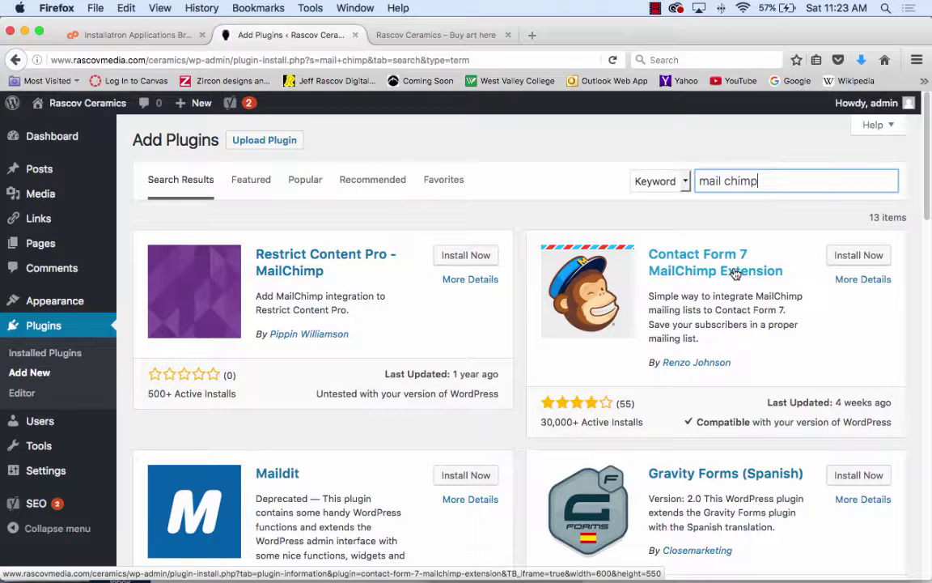
pyautogui.moveTo(761, 180); pyautogui.dragTo(637, 180)
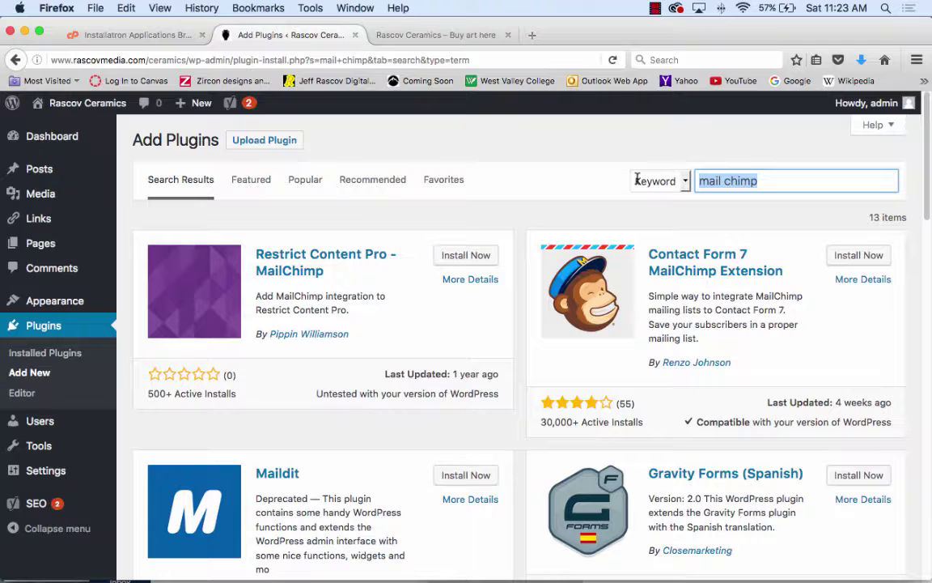
pyautogui.write('con')
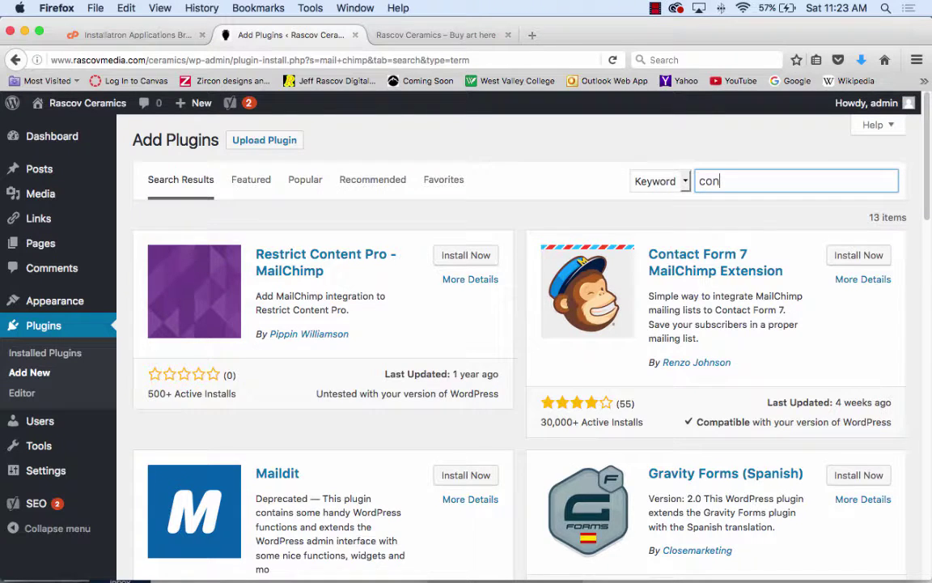
pyautogui.write('stant')
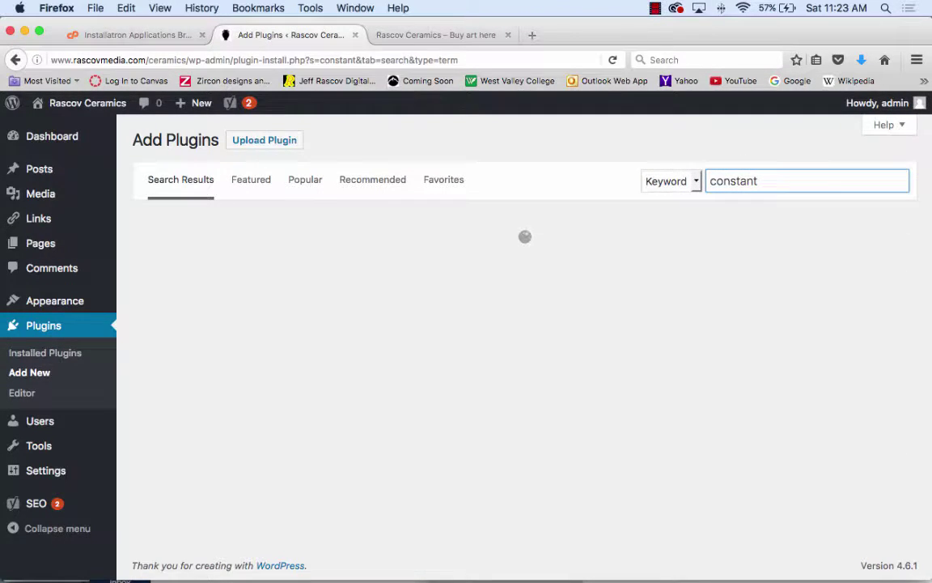
pyautogui.write(' contact')
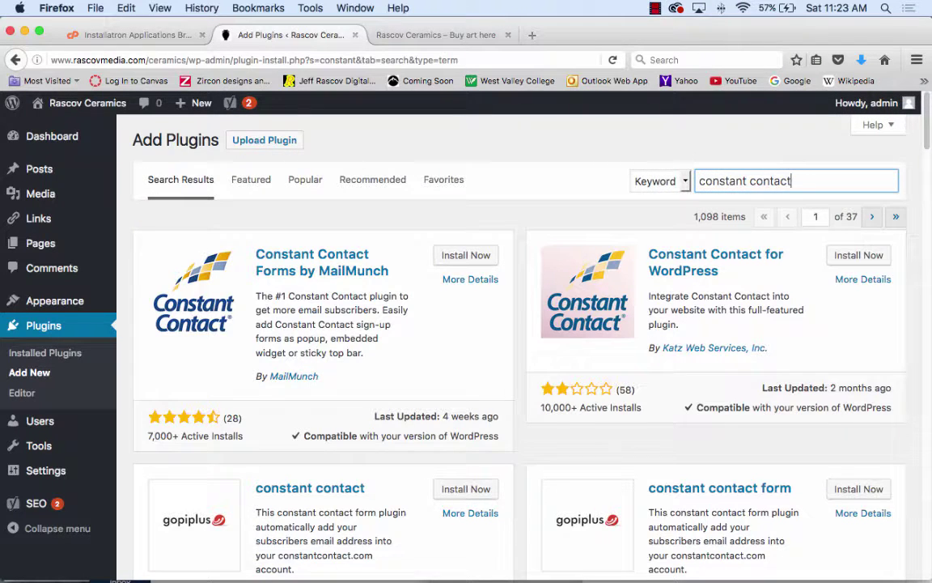
# - Run the 'constant contact' search, browse the 417 results, and select the search text
pyautogui.press('Return')
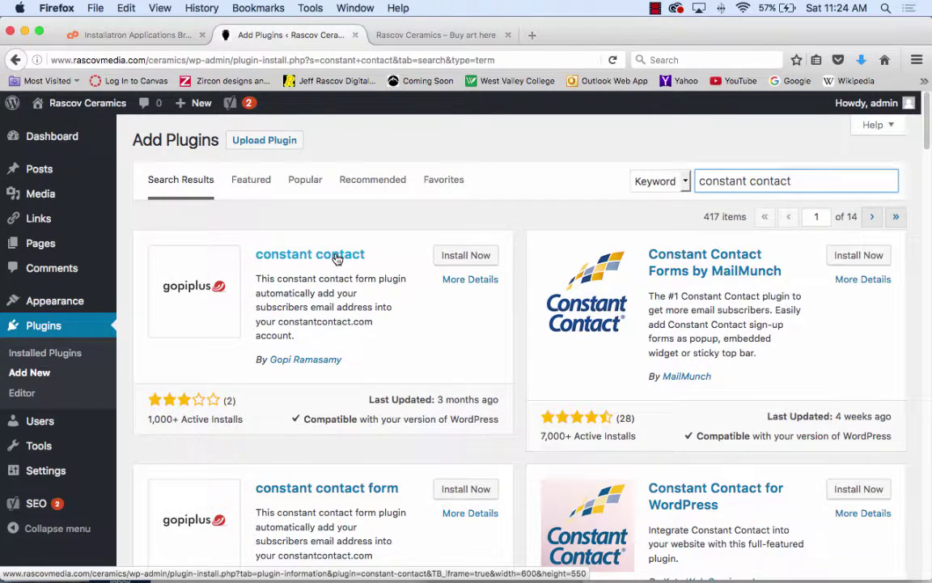
pyautogui.scroll(-3, 662, 366)
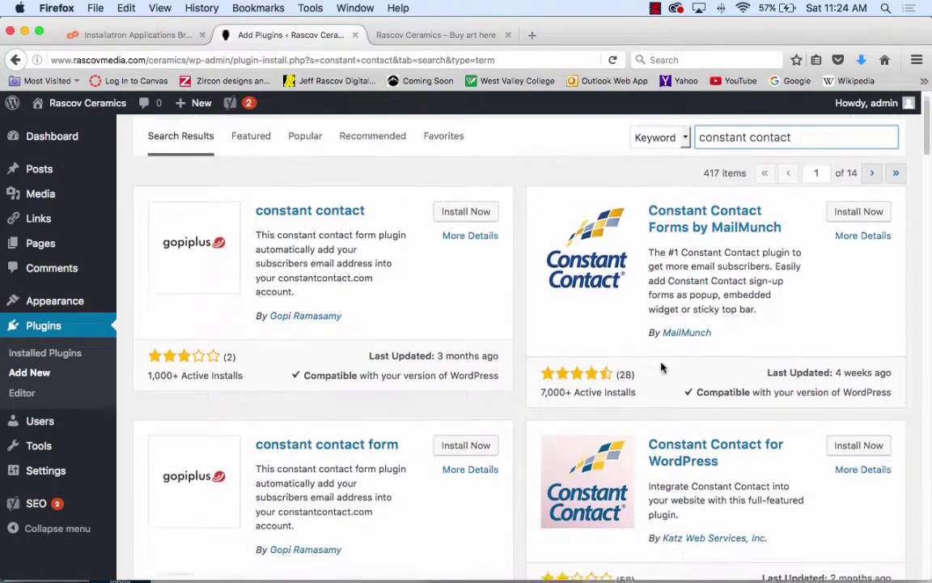
pyautogui.scroll(-5, 662, 367)
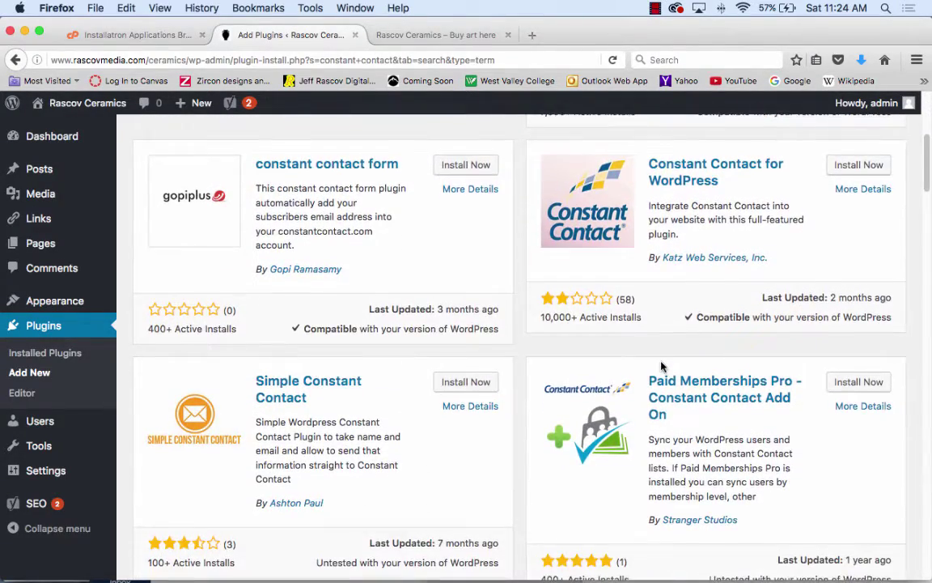
pyautogui.scroll(-3, 662, 367)
pyautogui.scroll(-2, 661, 367)
pyautogui.scroll(-2, 661, 367)
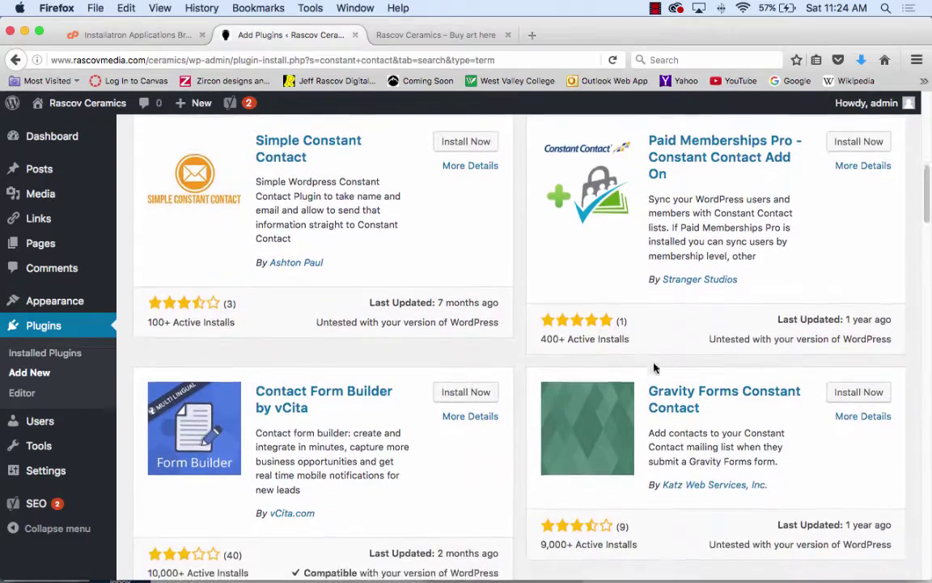
pyautogui.scroll(-5, 569, 354)
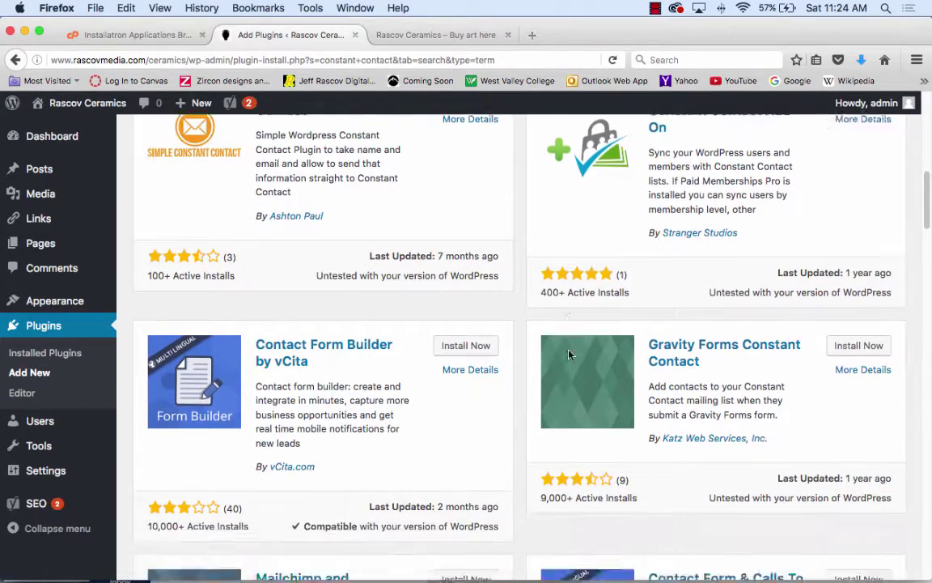
pyautogui.scroll(-1, 570, 353)
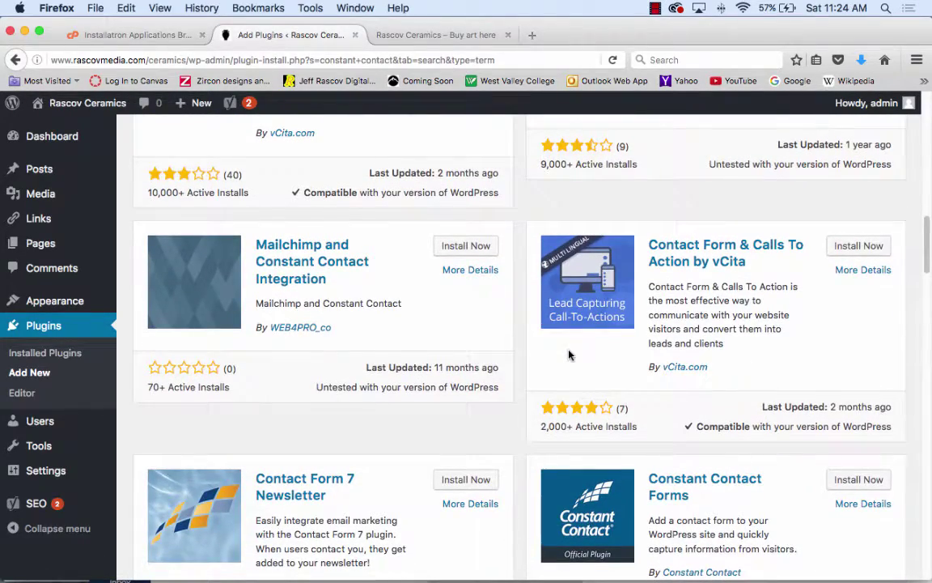
pyautogui.scroll(-5, 569, 354)
pyautogui.scroll(1, 513, 352)
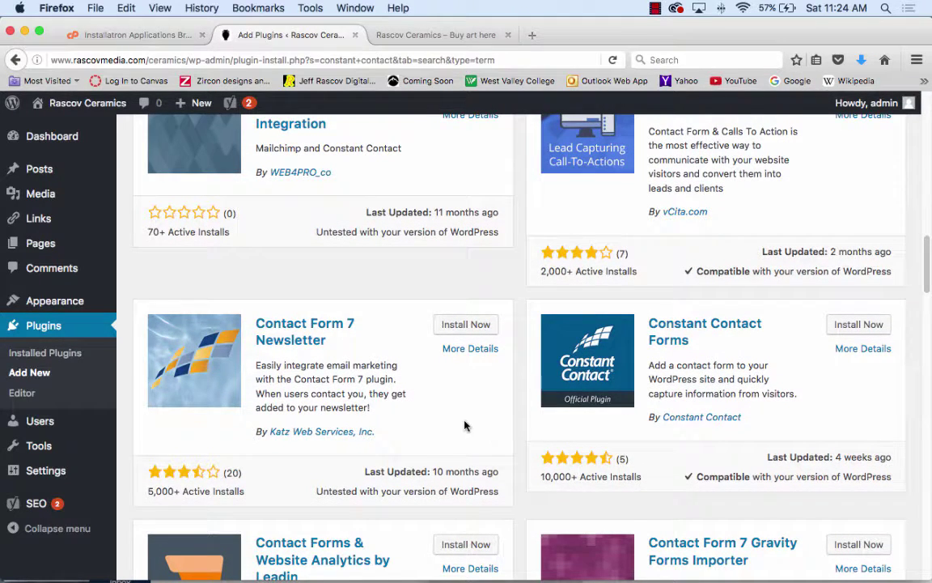
pyautogui.scroll(-6, 462, 424)
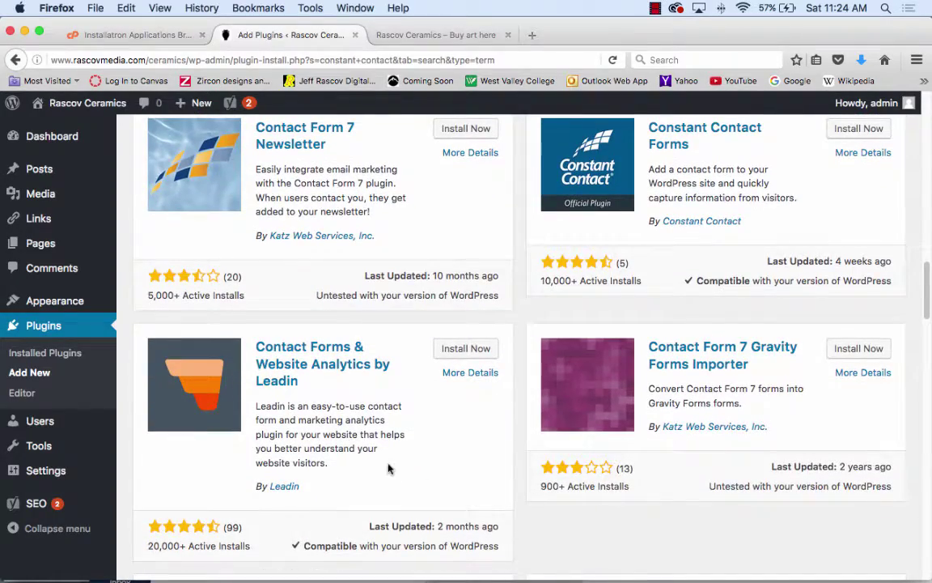
pyautogui.scroll(-3, 387, 467)
pyautogui.scroll(8, 388, 467)
pyautogui.scroll(5, 388, 467)
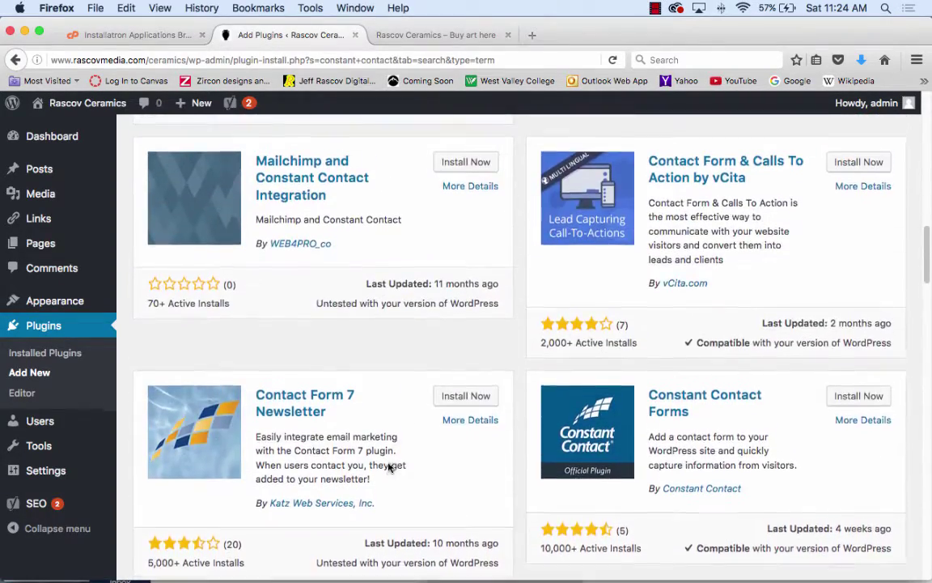
pyautogui.scroll(10, 400, 374)
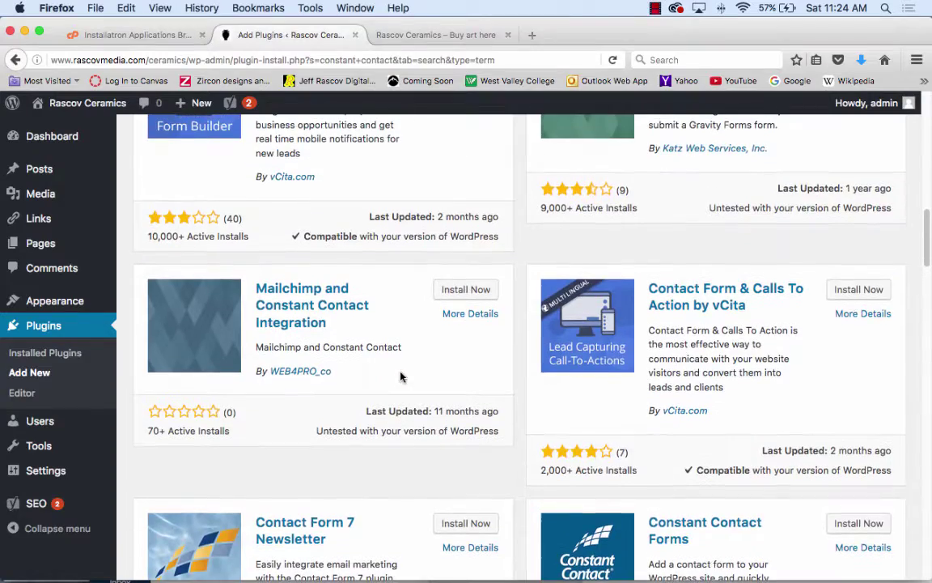
pyautogui.scroll(8, 400, 371)
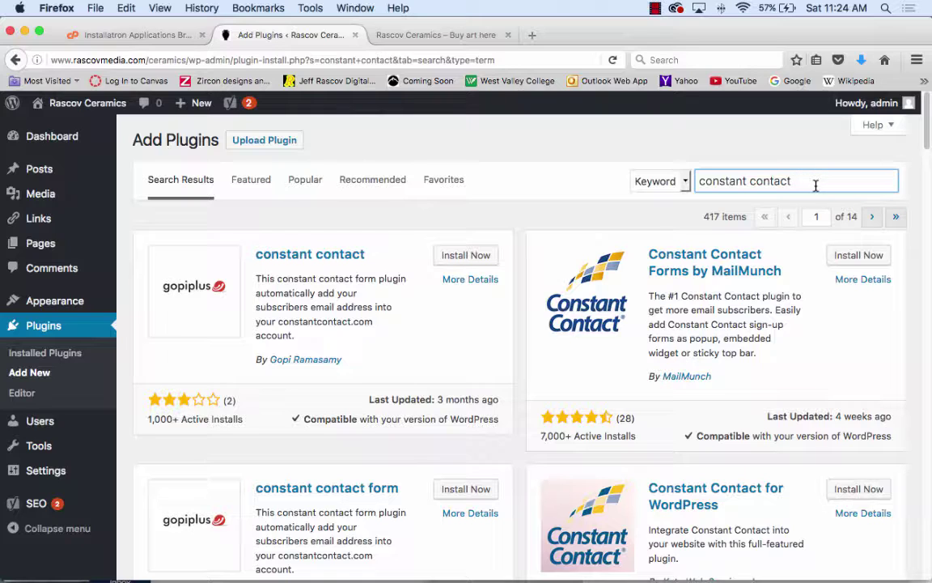
pyautogui.moveTo(811, 181); pyautogui.dragTo(591, 178)
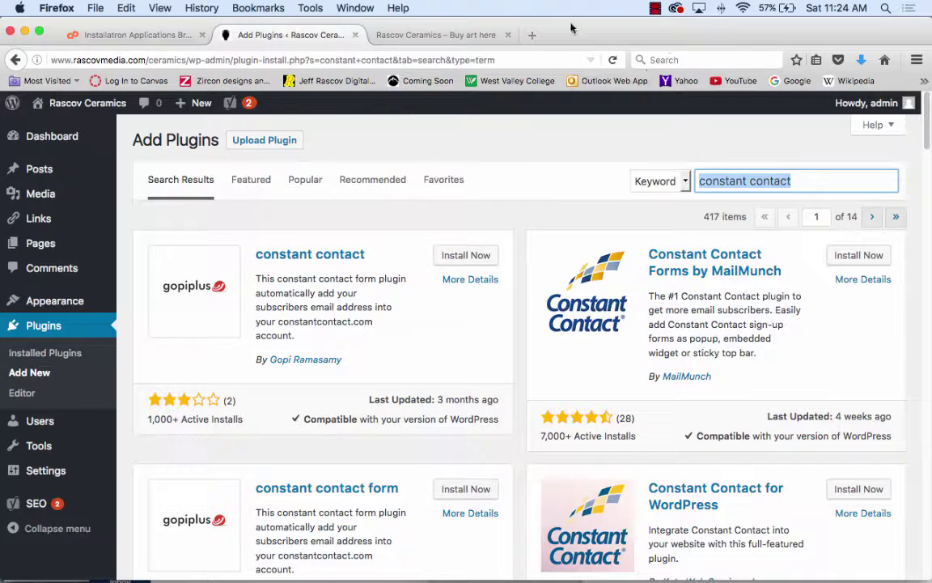
# - Follow the wordpress.org/plugins link in the Word handout to load the Plugin Directory in Firefox
pyautogui.moveTo(577, 30); pyautogui.dragTo(666, 501)
pyautogui.doubleClick(657, 59)
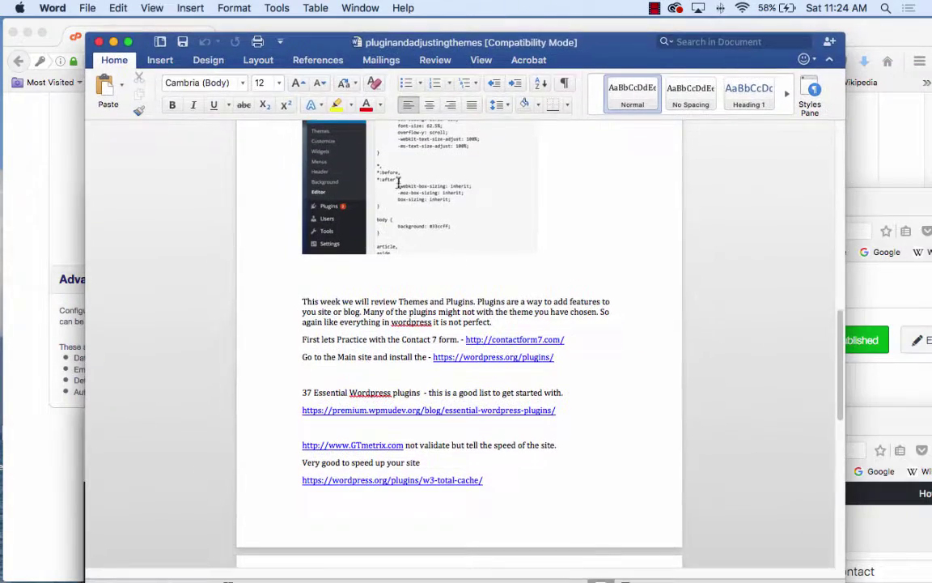
pyautogui.click(515, 360)
pyautogui.moveTo(825, 425); pyautogui.dragTo(741, 34)
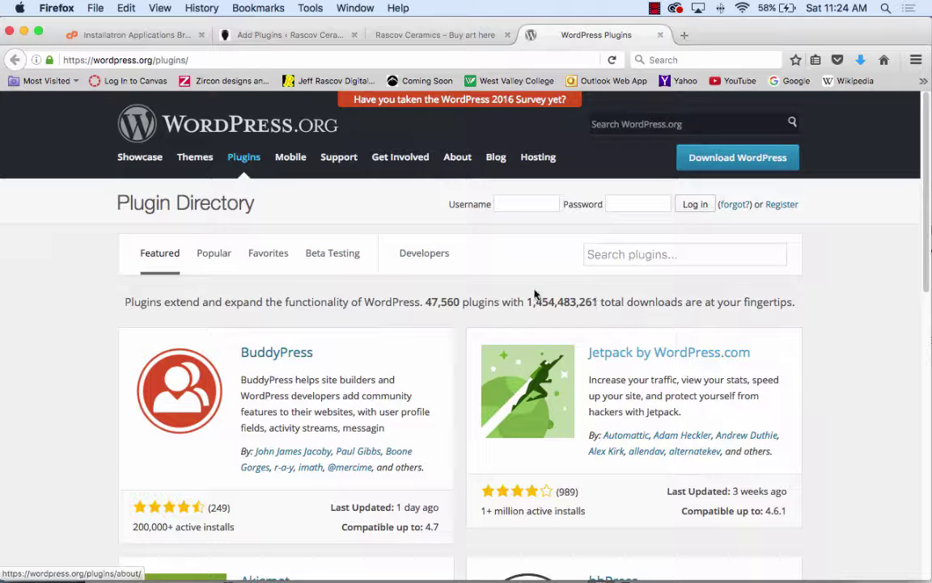
pyautogui.scroll(-1, 535, 293)
pyautogui.scroll(-1, 536, 288)
pyautogui.scroll(3, 542, 291)
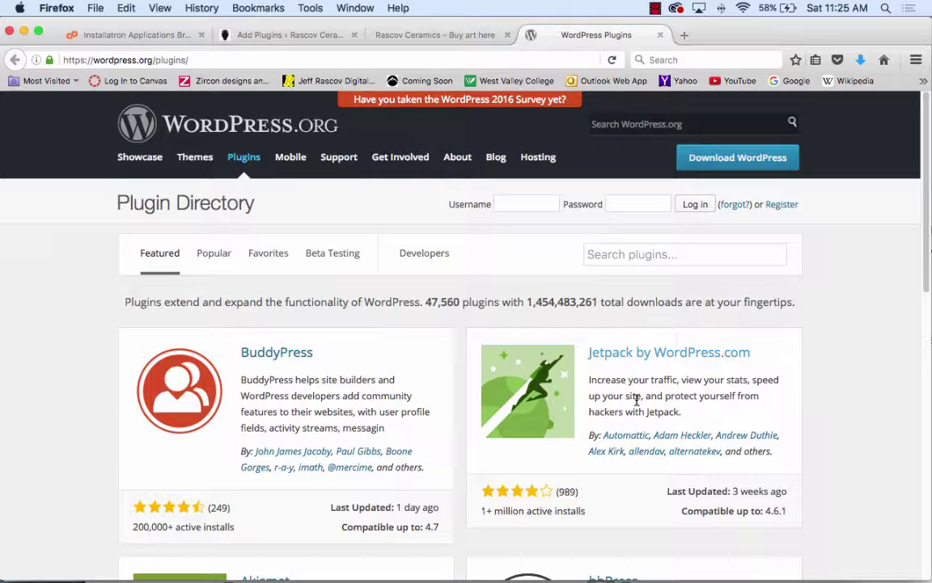
pyautogui.scroll(-5, 637, 400)
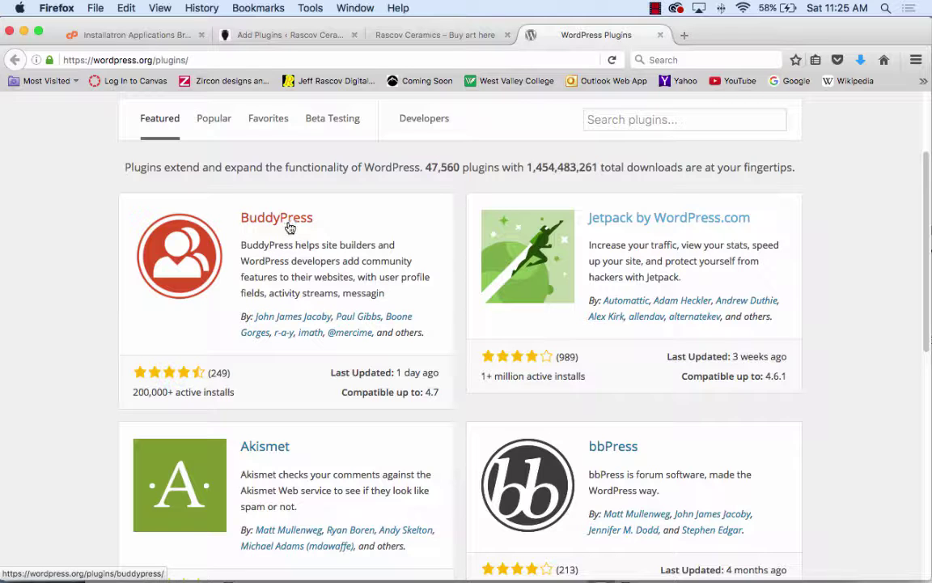
pyautogui.scroll(-2, 241, 399)
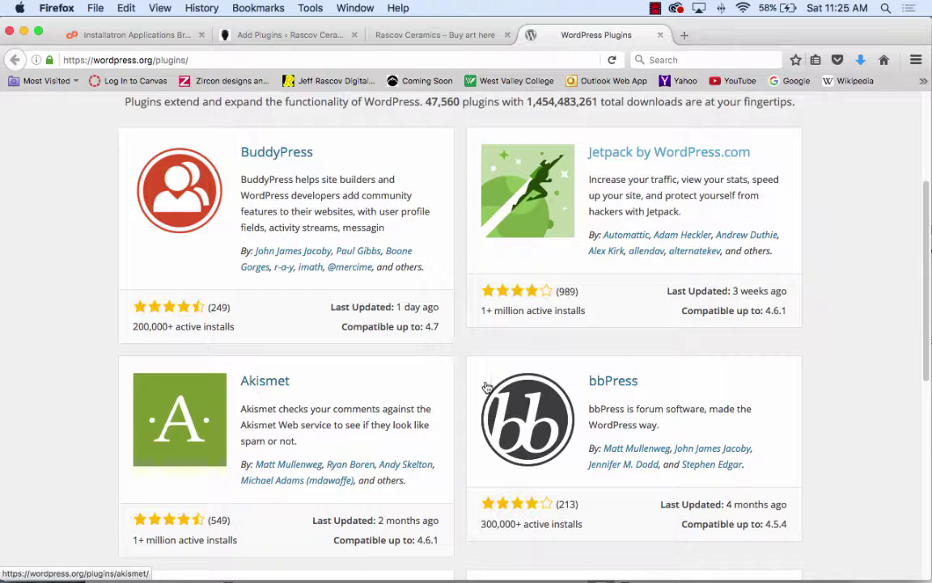
pyautogui.scroll(-8, 467, 385)
pyautogui.scroll(-1, 467, 386)
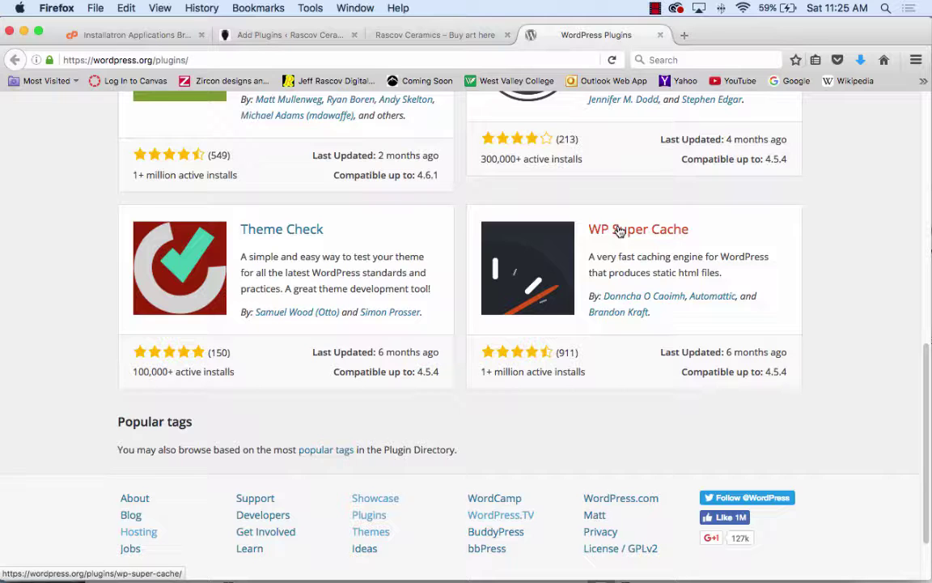
pyautogui.click(676, 7)
# - Open WP Super Cache's page and review its description and ratings (664 five-star, 122 one-star)
pyautogui.click(911, 156)
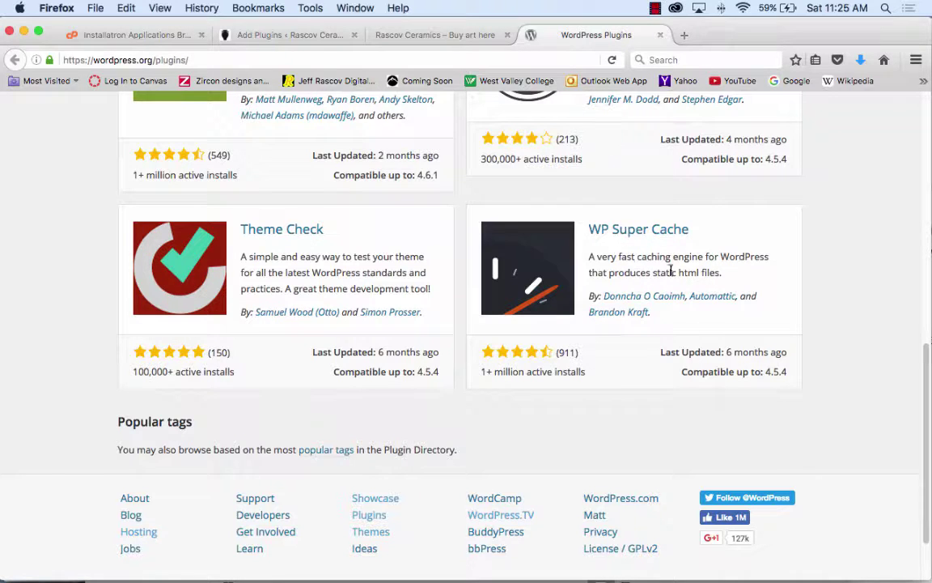
pyautogui.click(659, 232)
pyautogui.scroll(-5, 659, 233)
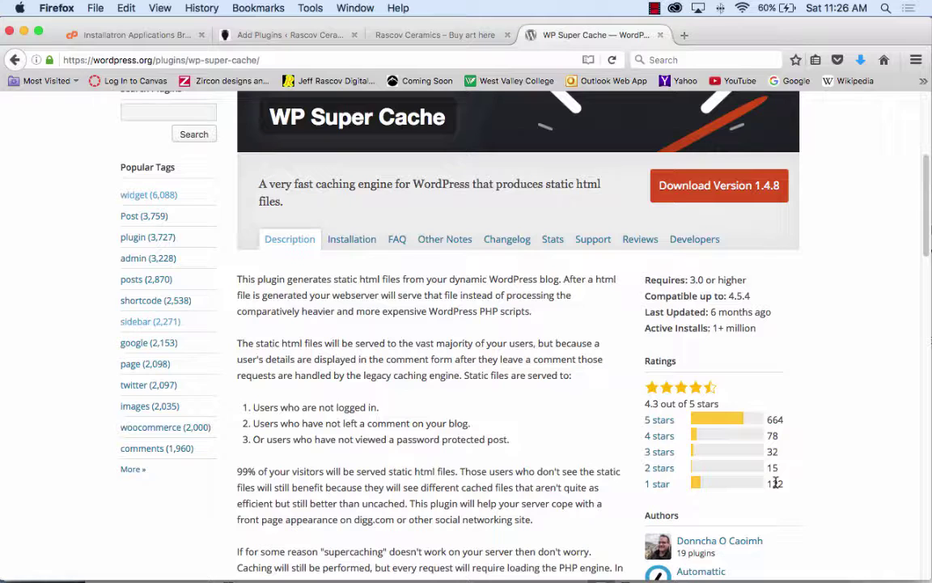
pyautogui.click(658, 484)
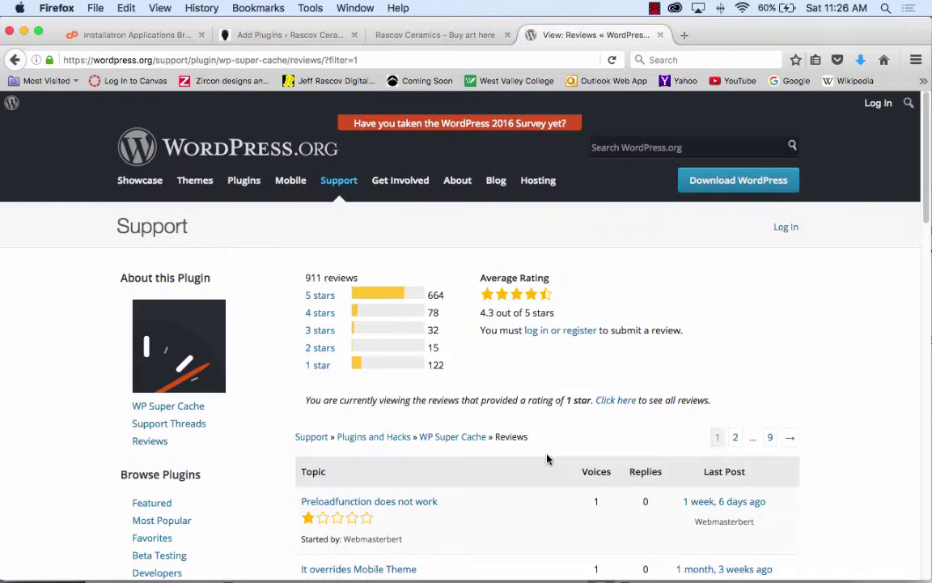
pyautogui.scroll(-3, 564, 442)
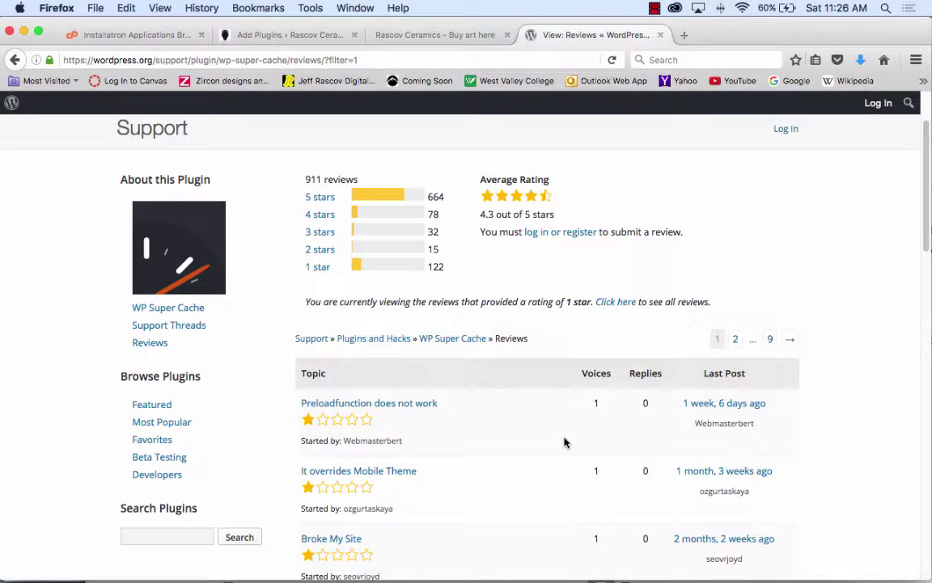
pyautogui.scroll(-4, 564, 442)
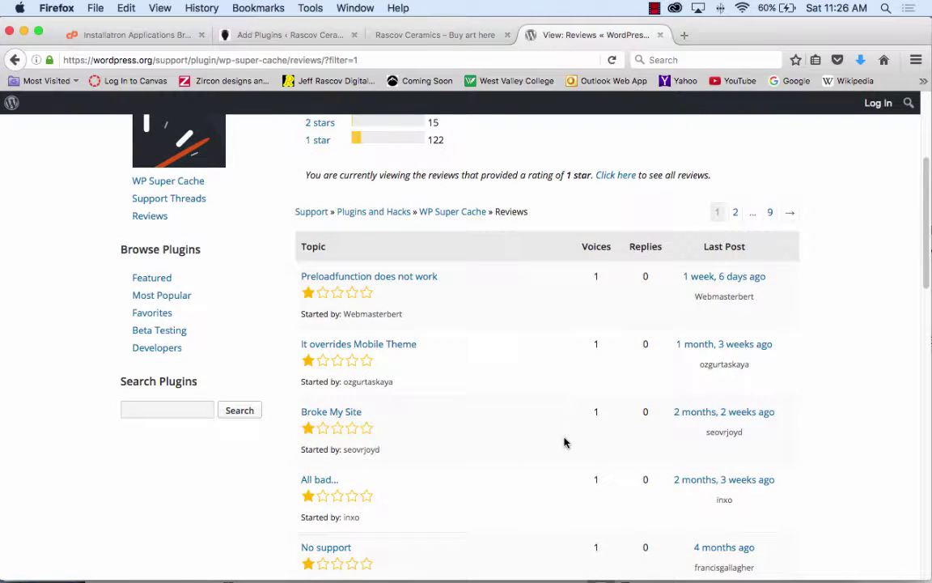
pyautogui.scroll(-3, 564, 441)
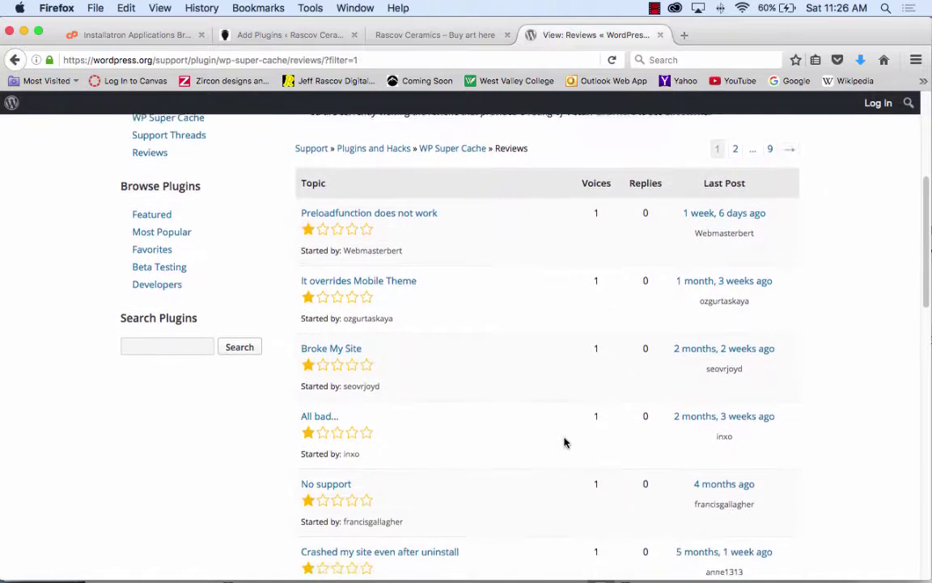
pyautogui.scroll(-5, 564, 441)
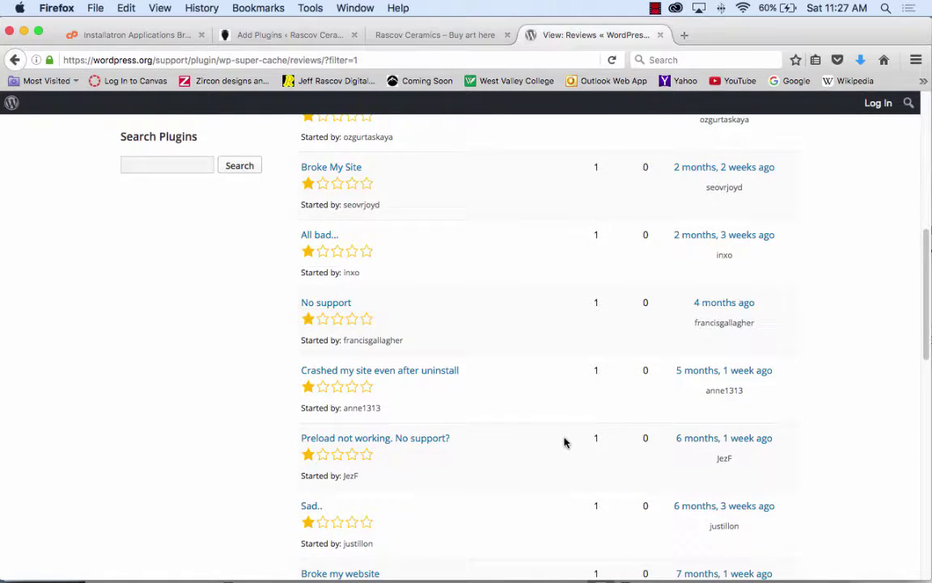
pyautogui.scroll(-12, 564, 441)
pyautogui.scroll(20, 564, 441)
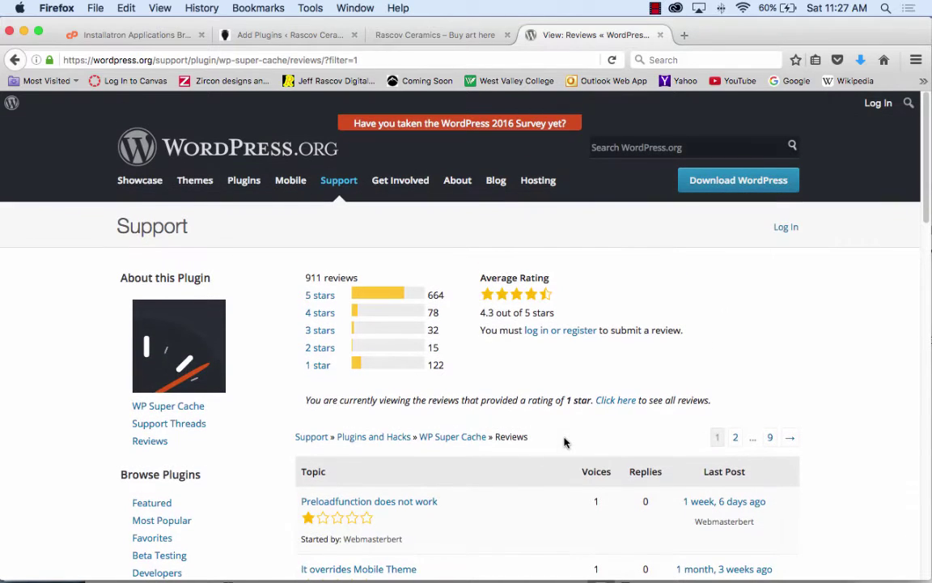
pyautogui.click(13, 60)
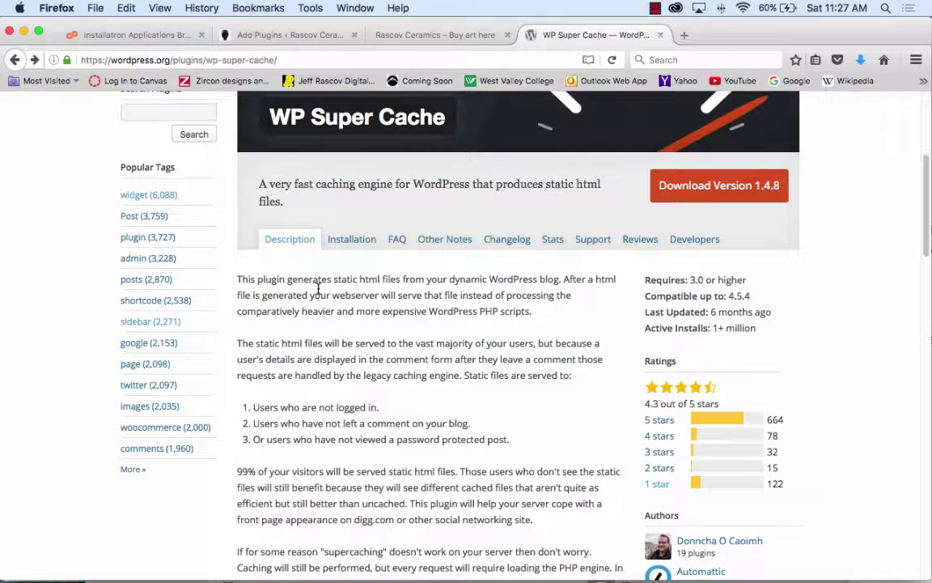
pyautogui.click(163, 433)
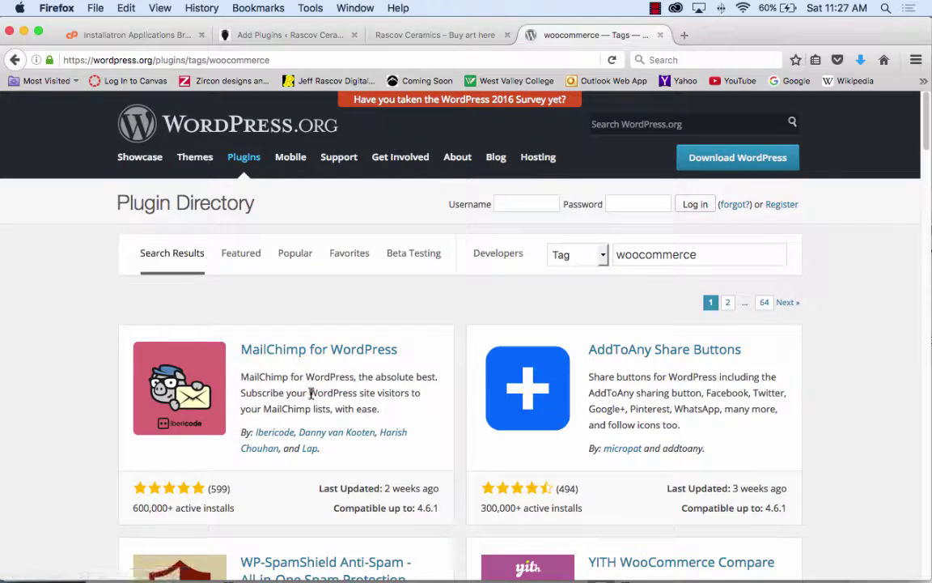
pyautogui.scroll(-5, 420, 370)
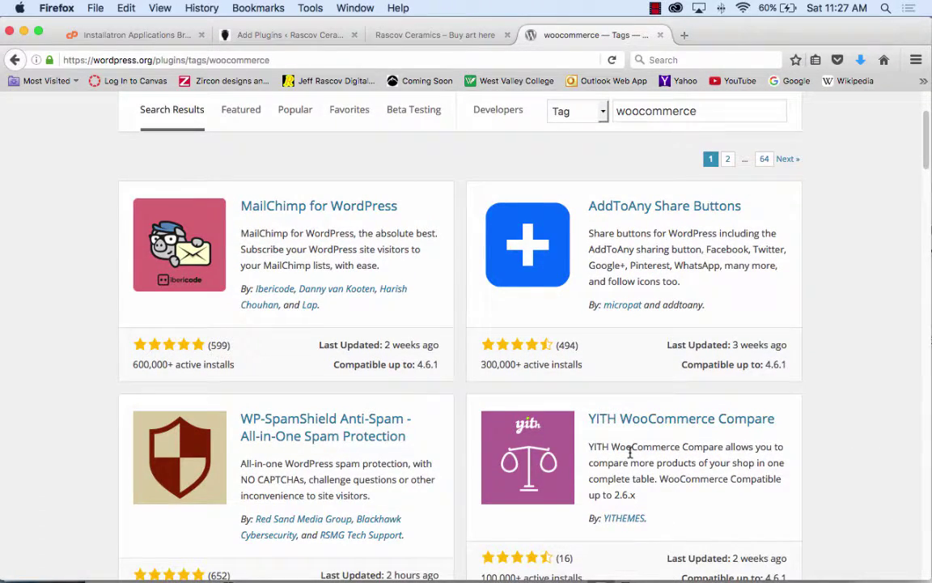
pyautogui.scroll(-8, 615, 453)
pyautogui.scroll(-3, 631, 458)
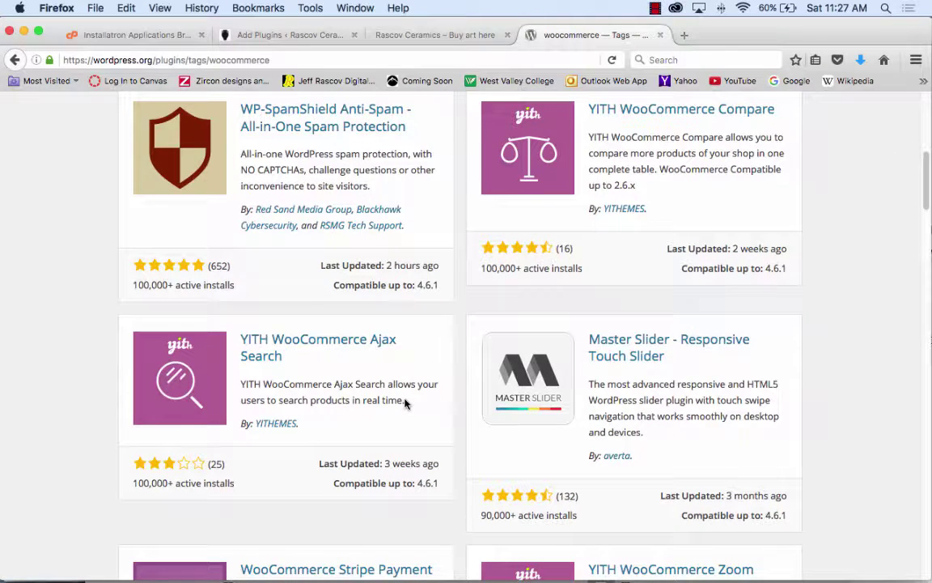
pyautogui.scroll(-12, 405, 402)
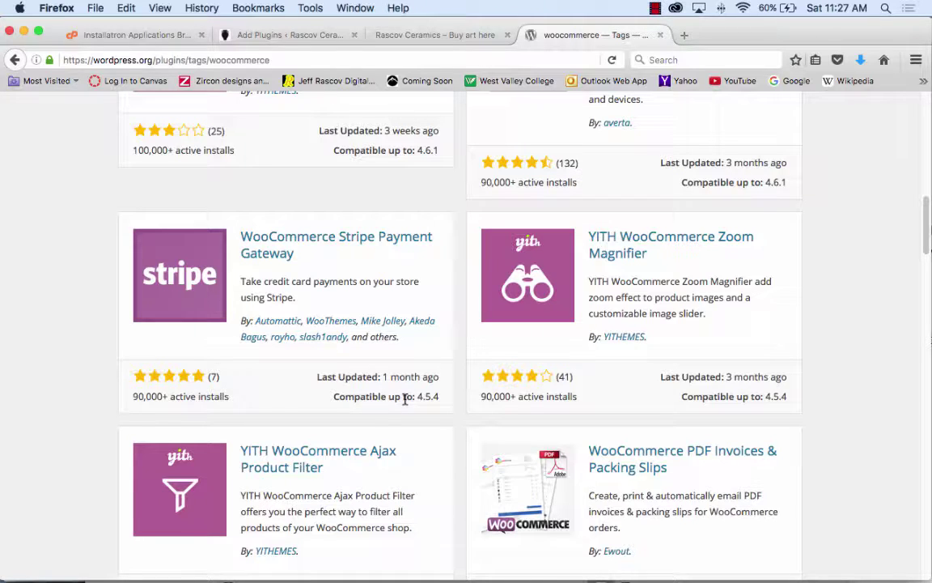
pyautogui.scroll(-8, 406, 398)
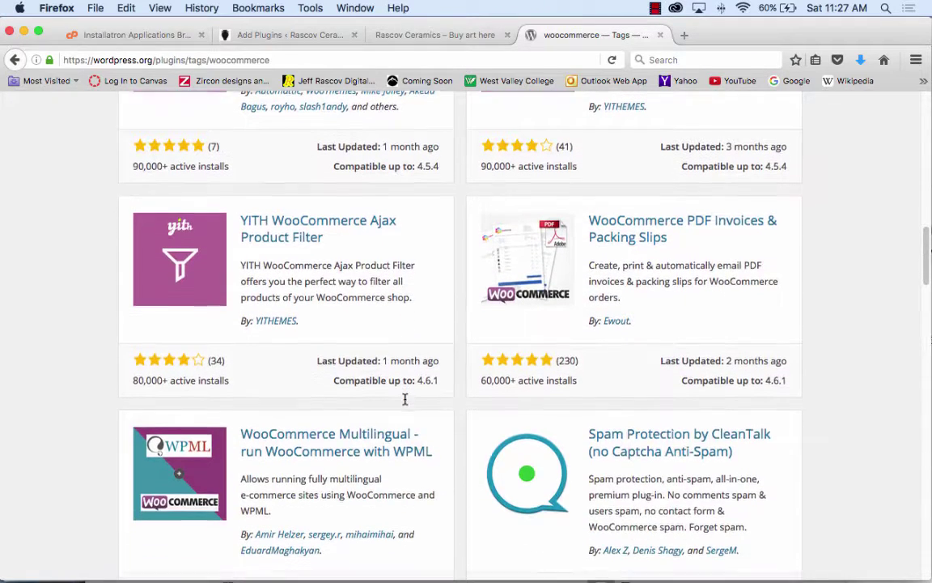
pyautogui.scroll(-7, 405, 402)
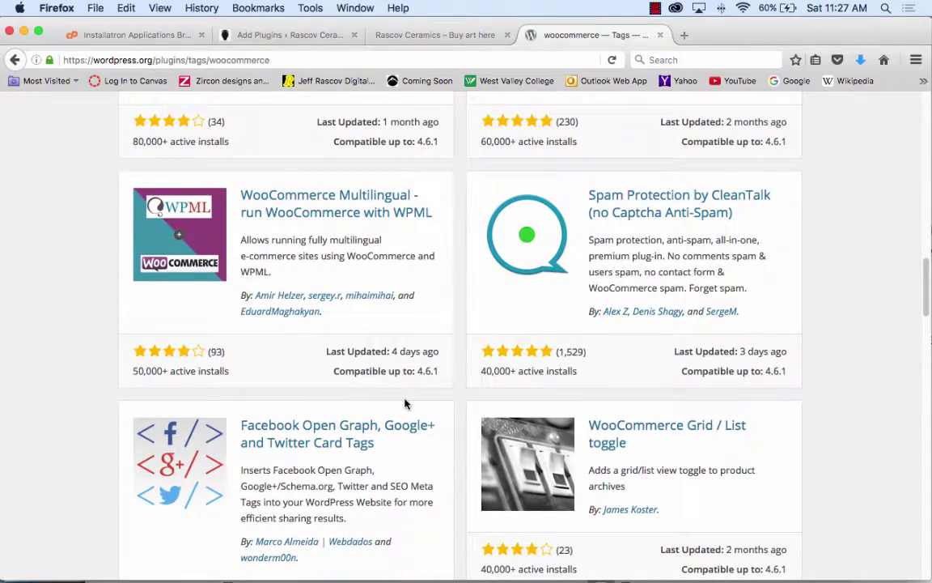
pyautogui.scroll(20, 405, 404)
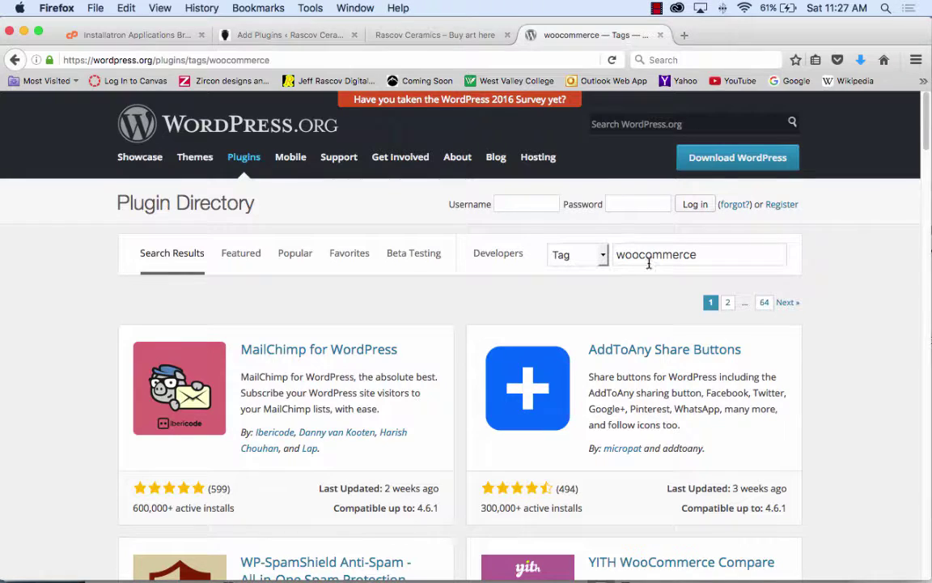
pyautogui.moveTo(716, 256); pyautogui.dragTo(580, 251)
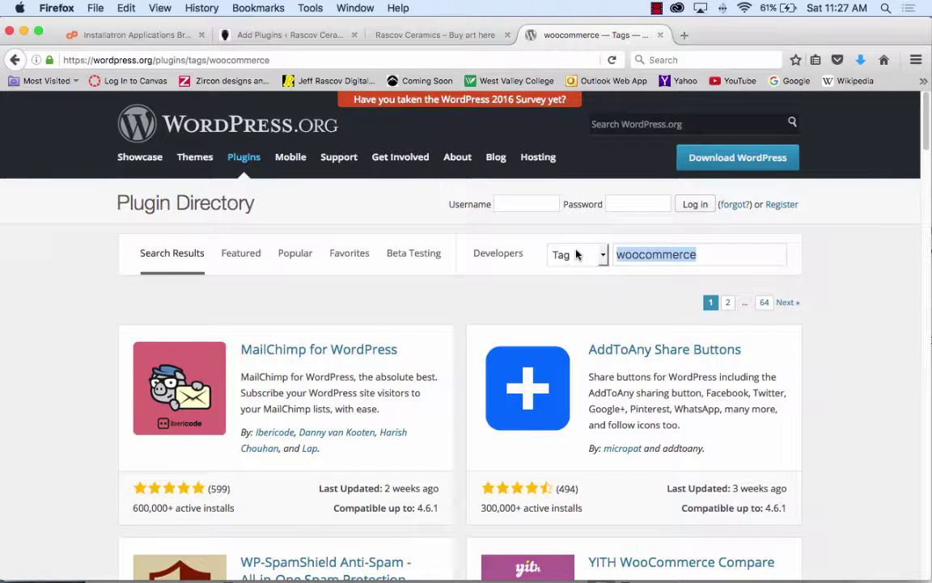
# - Switch through the Rascov Ceramics and Add Plugins tabs to the Installatron My blog installs list
pyautogui.click(430, 35)
pyautogui.click(318, 35)
pyautogui.click(121, 35)
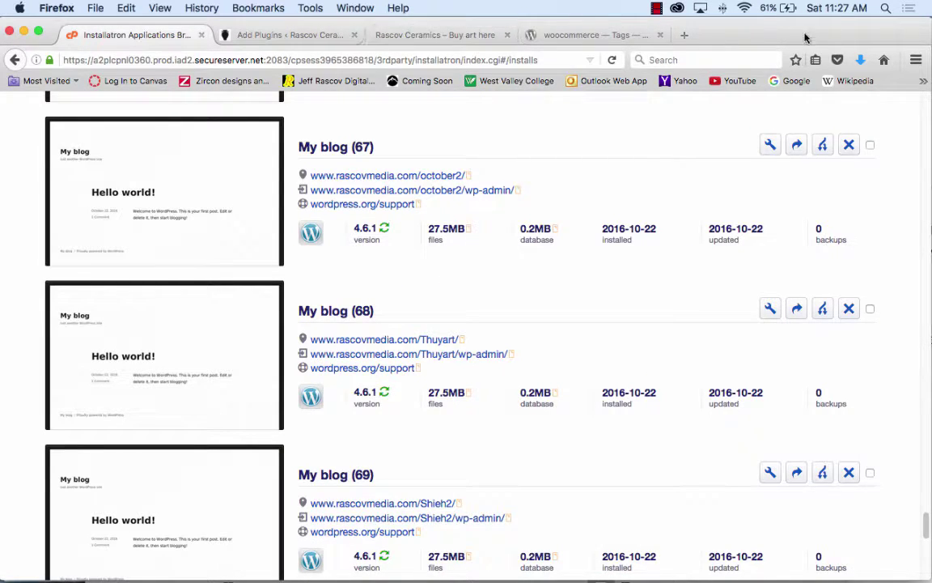
# - Move the window aside, raise the other Firefox window, and open a new window on Google
pyautogui.moveTo(808, 36); pyautogui.dragTo(802, 272)
pyautogui.click(888, 34)
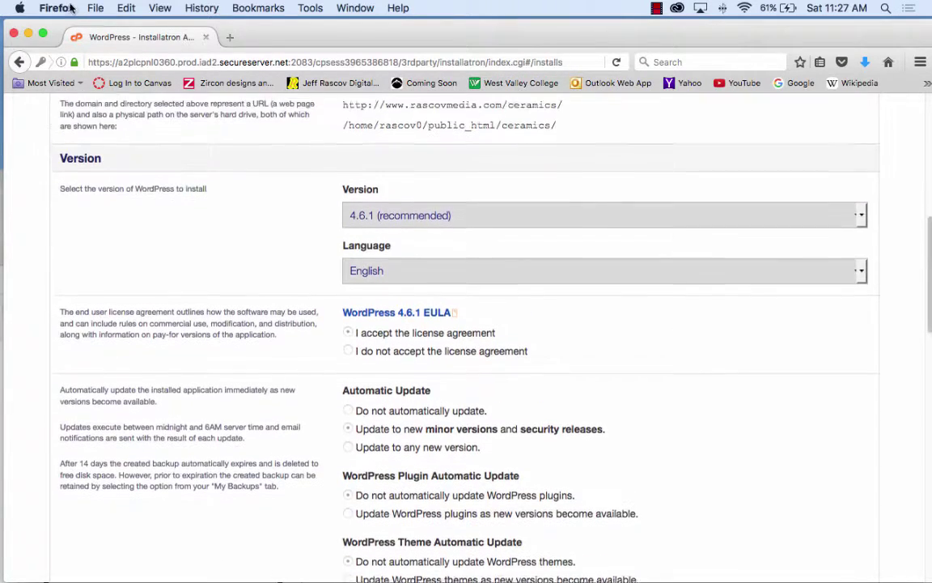
pyautogui.click(95, 9)
pyautogui.click(95, 39)
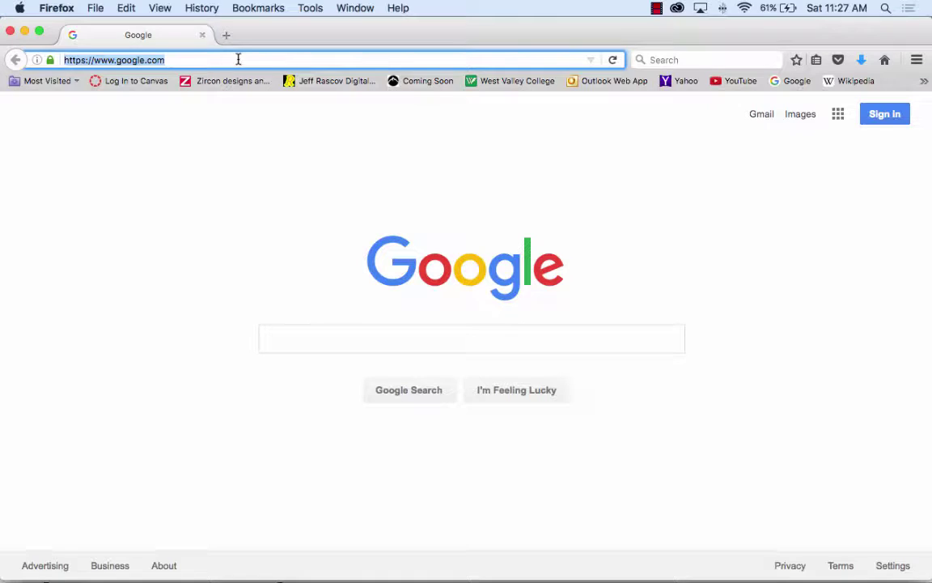
# - Go to westvalley.edu and sign in to Canvas with the saved college ID and password
pyautogui.write('westvalley.')
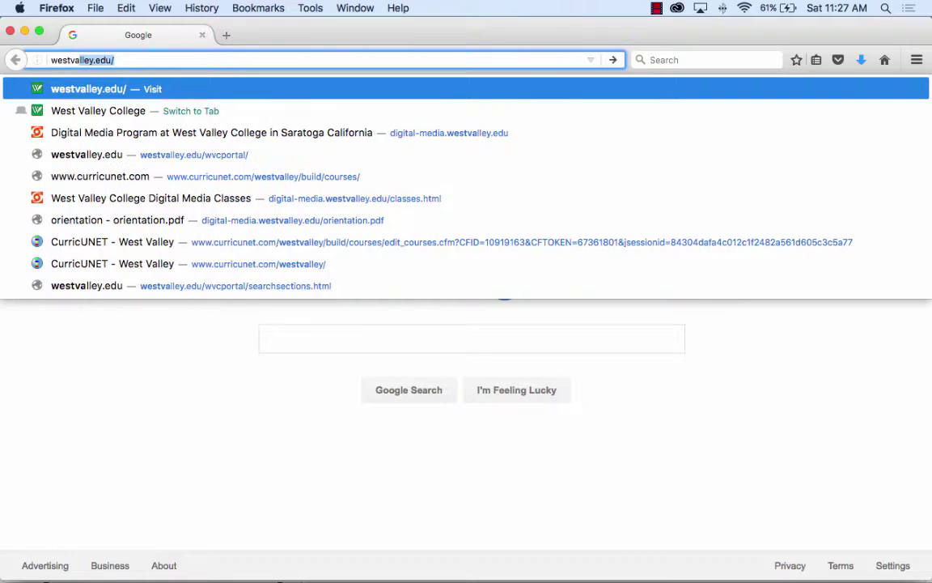
pyautogui.write('edu/')
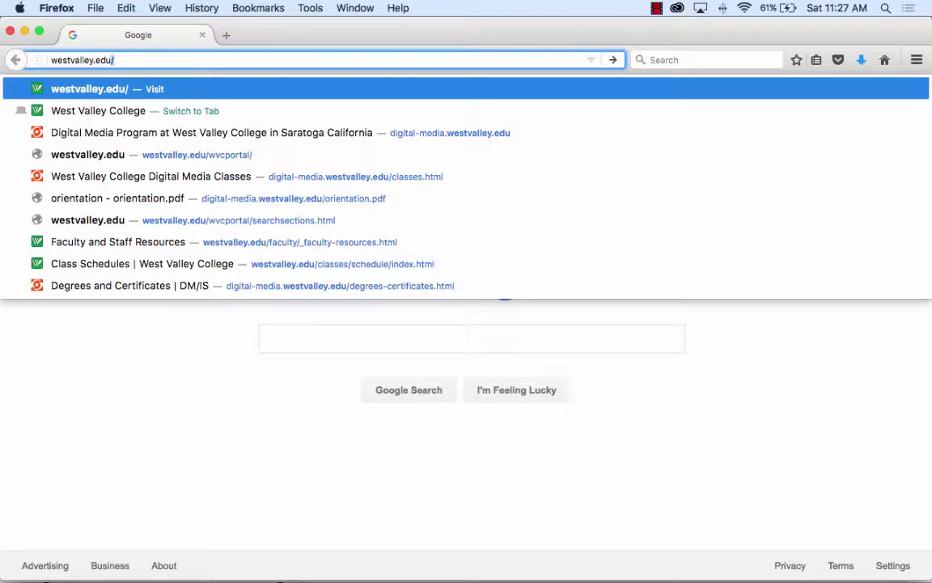
pyautogui.press('Return')
pyautogui.click(502, 105)
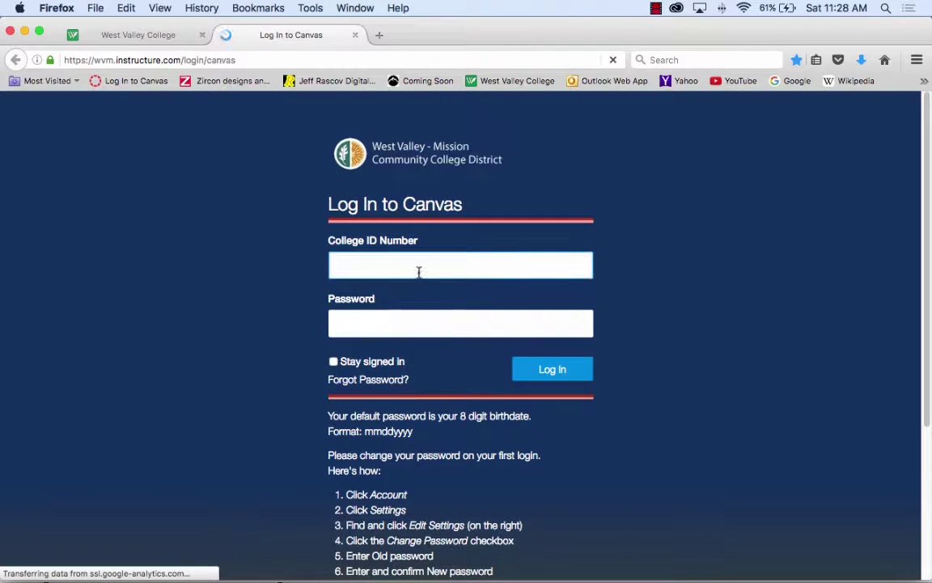
pyautogui.click(418, 271)
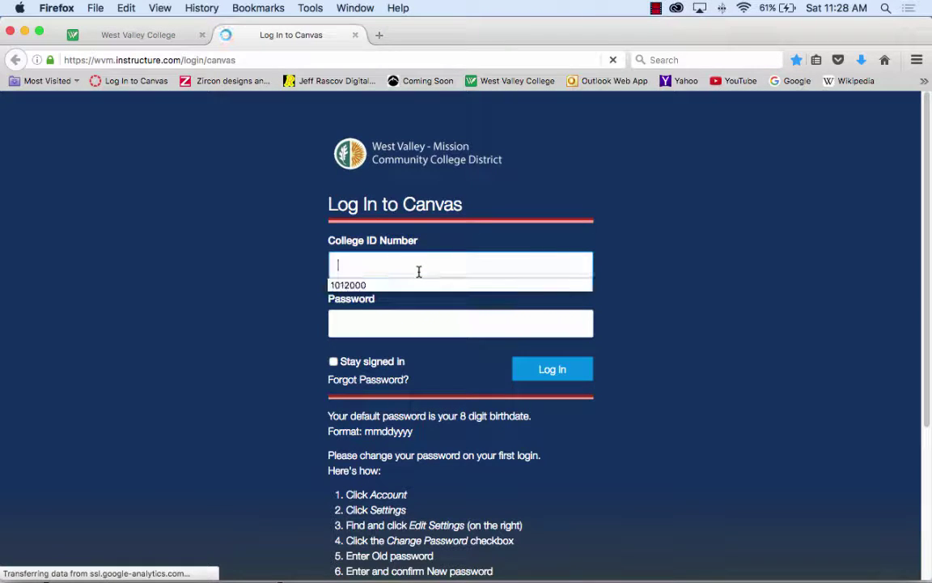
pyautogui.click(374, 285)
pyautogui.click(381, 322)
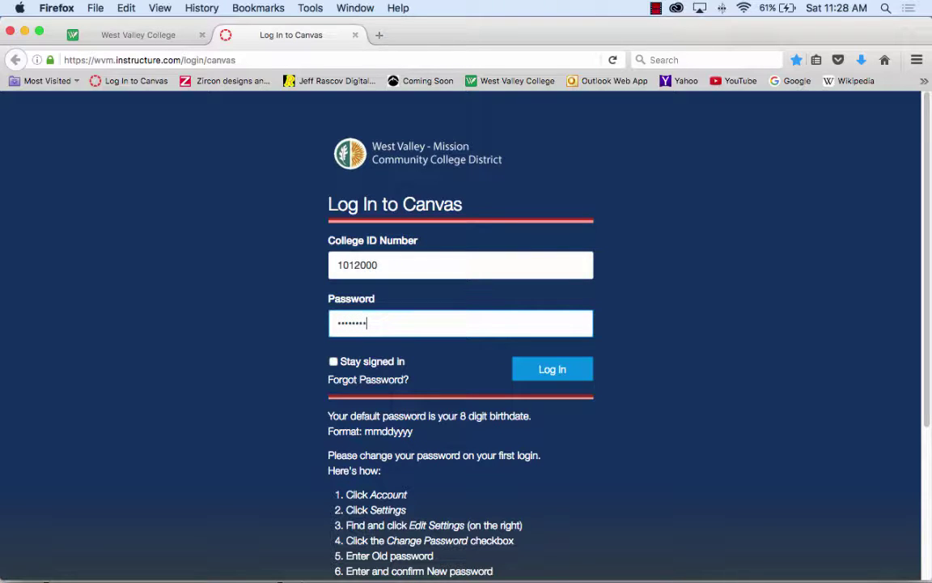
pyautogui.click(552, 374)
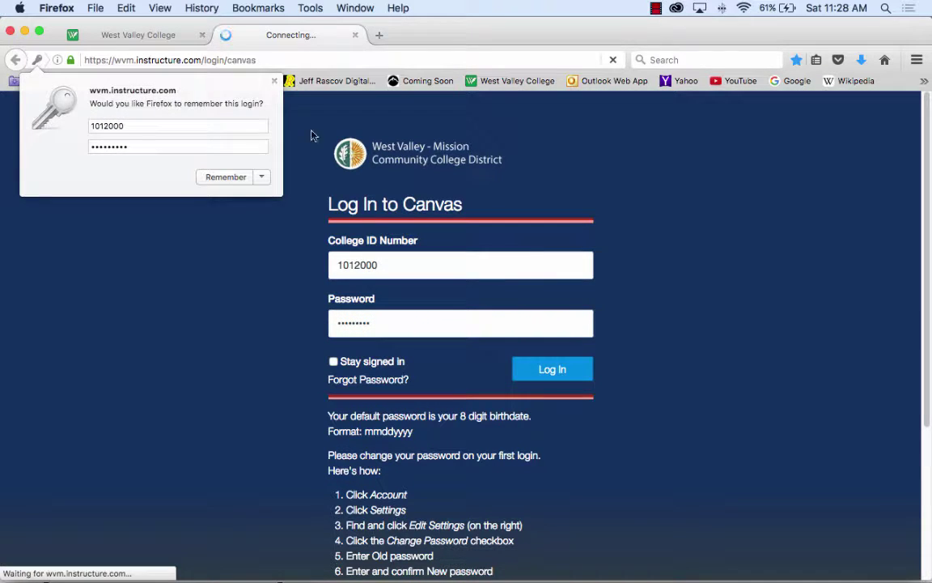
pyautogui.click(274, 83)
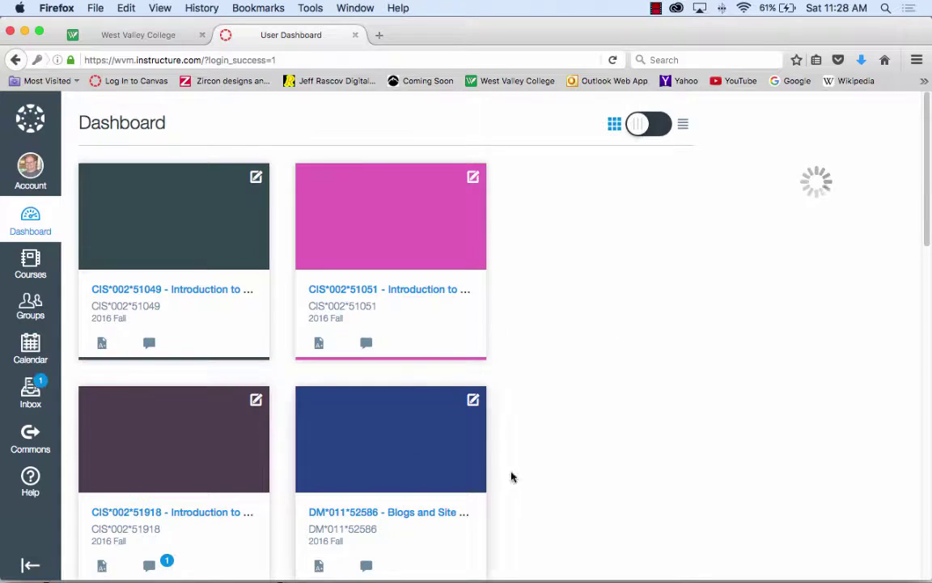
# - Publish the Lesson 3 - Week of Nov 5 module in DM*011*52586, then return to Word
pyautogui.scroll(-1, 498, 478)
pyautogui.scroll(-1, 493, 478)
pyautogui.click(433, 421)
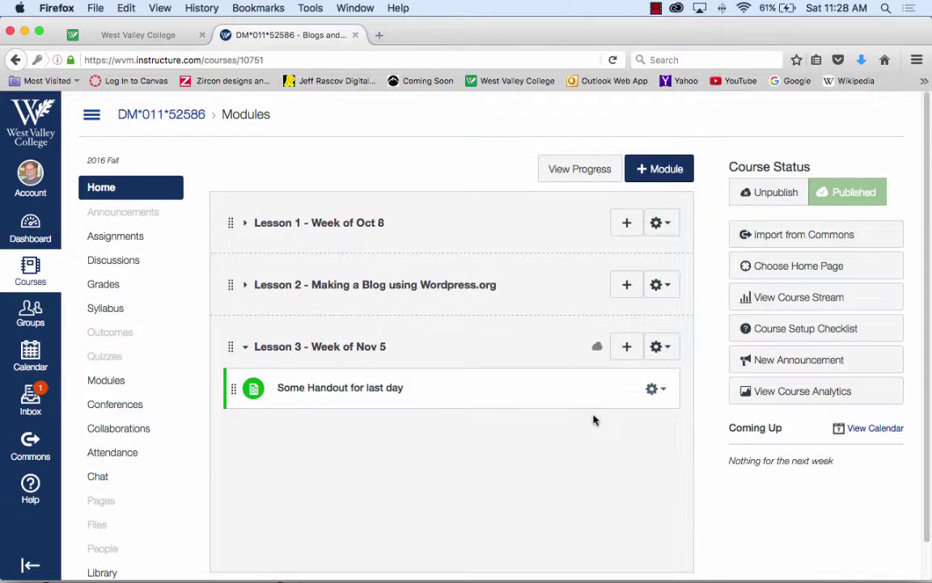
pyautogui.click(597, 348)
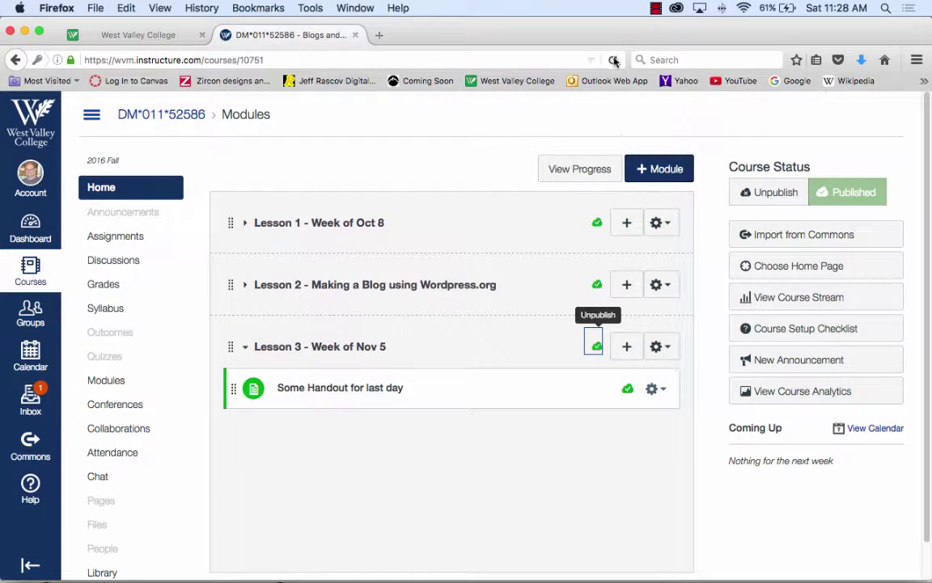
pyautogui.click(616, 557)
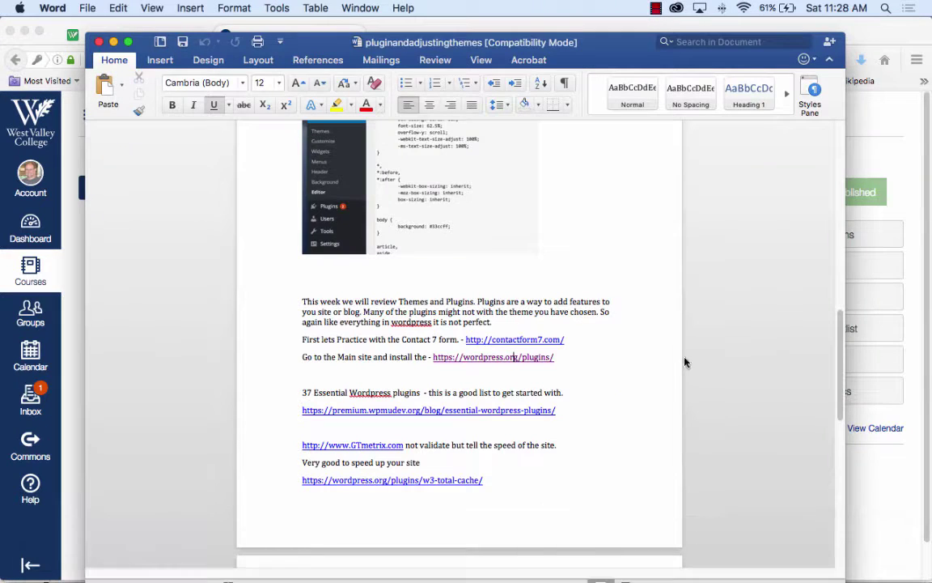
# - Open the premium.wpmudev.org essential-wordpress-plugins link from the Word handout in Firefox
pyautogui.scroll(-1, 657, 374)
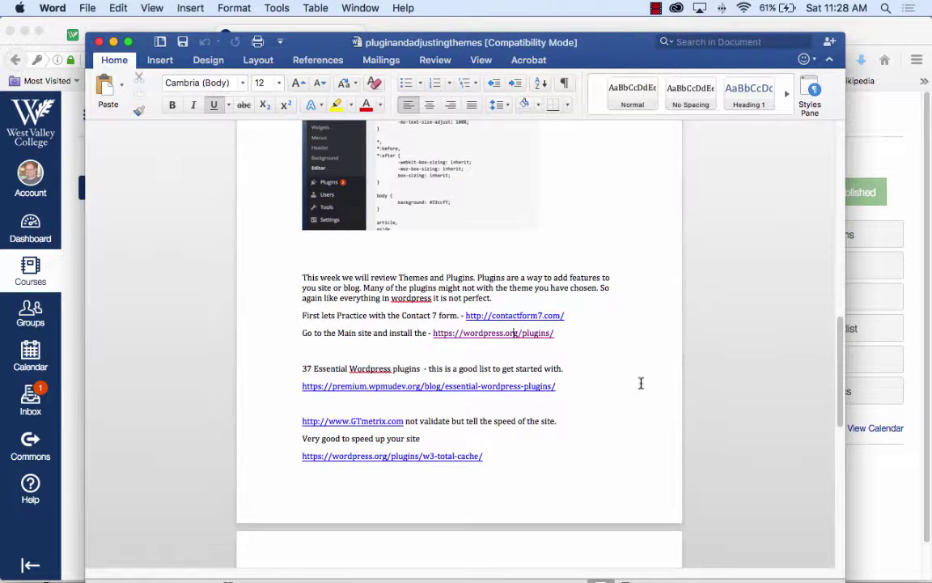
pyautogui.click(467, 387)
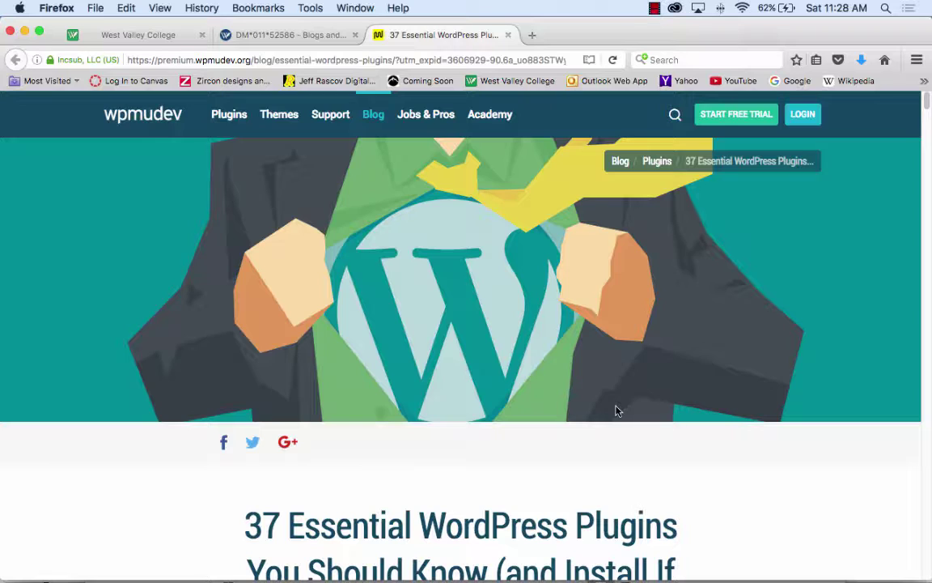
# - Scroll into the article and close the WPMU DEV free-trial membership popup
pyautogui.scroll(-5, 554, 400)
pyautogui.scroll(-15, 554, 400)
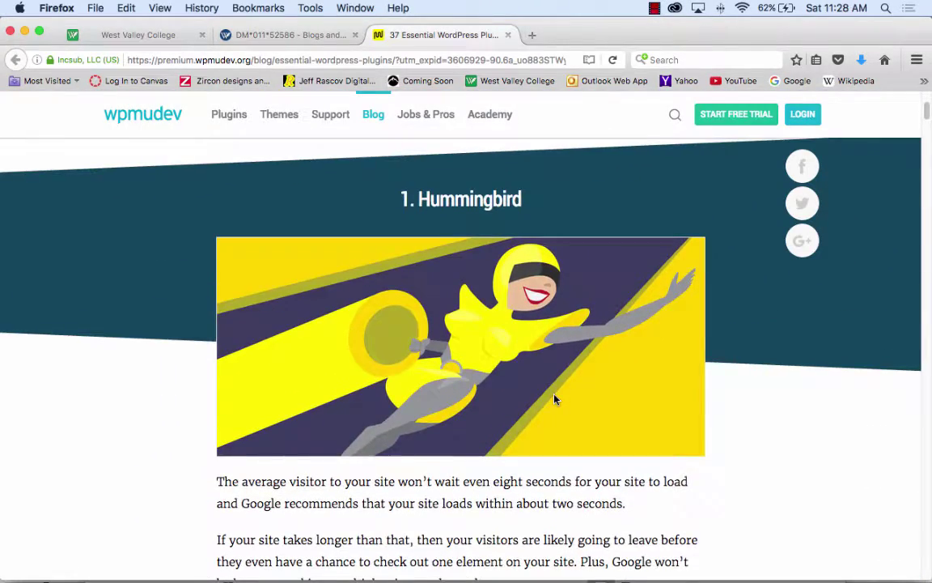
pyautogui.scroll(-2, 553, 400)
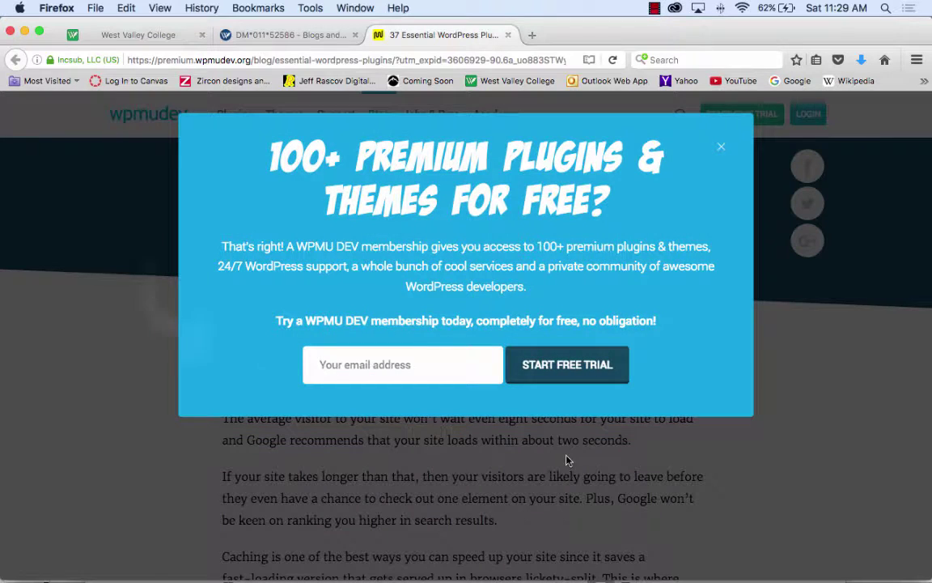
pyautogui.click(721, 150)
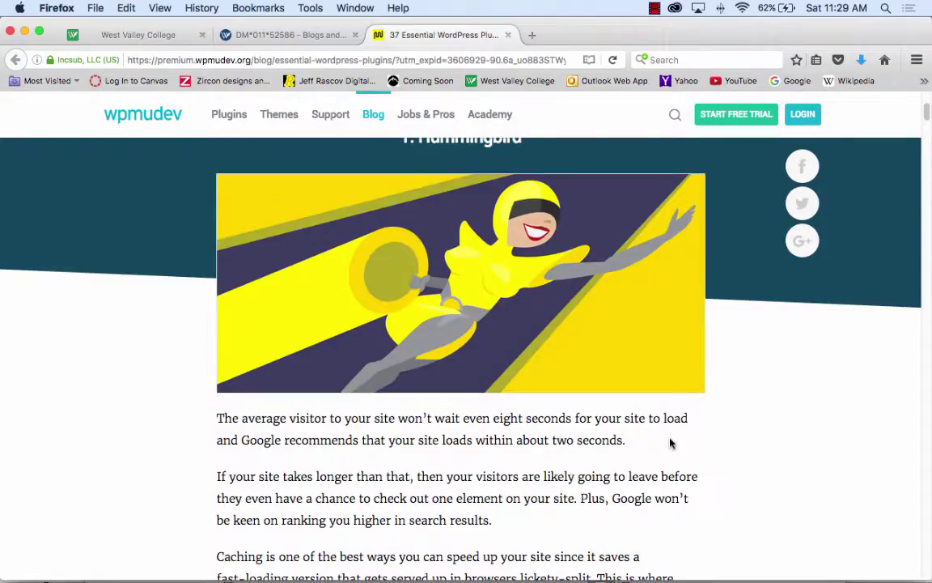
# - Read down past the Hummingbird entry to the 2. W3 Total Cache section
pyautogui.scroll(-4, 670, 439)
pyautogui.scroll(-3, 670, 441)
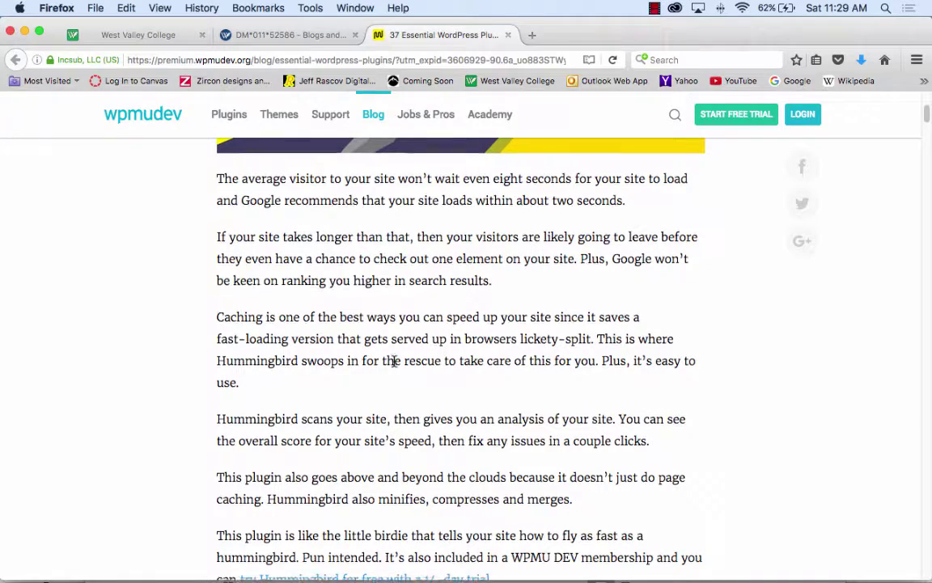
pyautogui.scroll(-2, 394, 364)
pyautogui.scroll(-2, 394, 364)
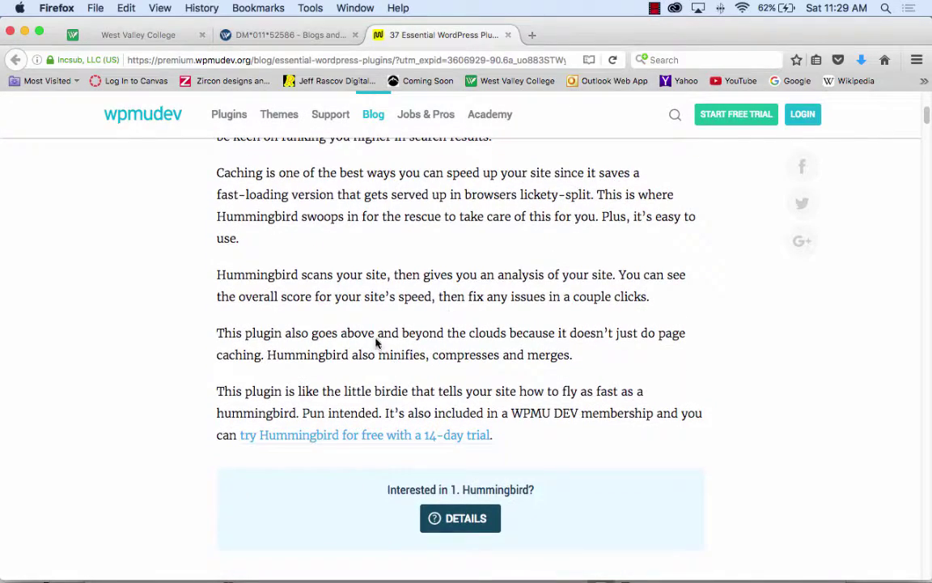
pyautogui.scroll(7, 381, 347)
pyautogui.scroll(4, 380, 345)
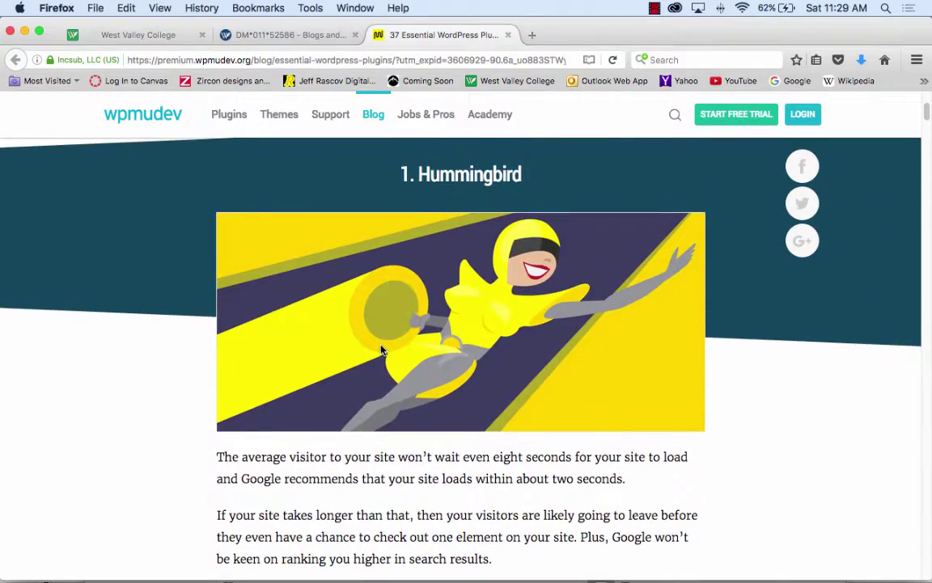
pyautogui.scroll(-8, 380, 350)
pyautogui.scroll(-15, 381, 350)
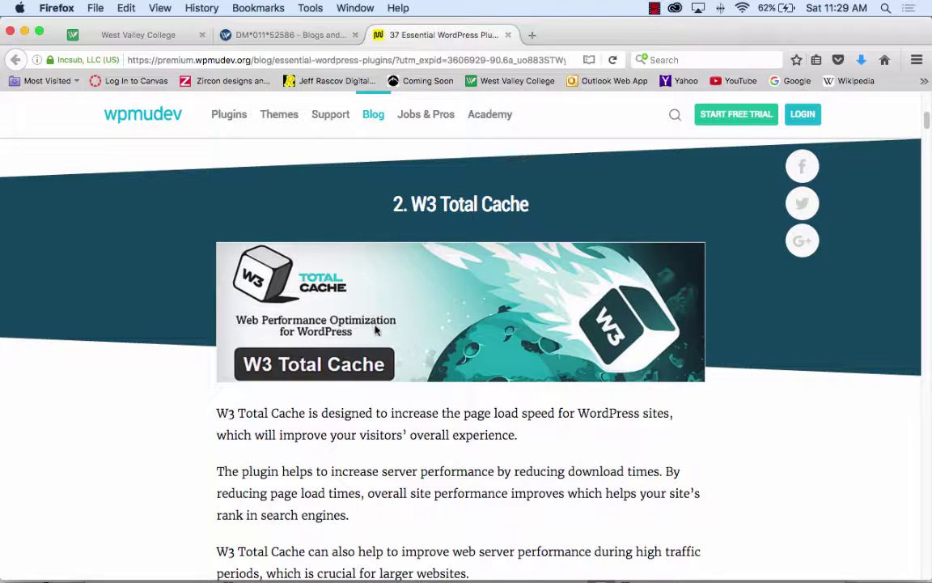
pyautogui.scroll(-3, 410, 367)
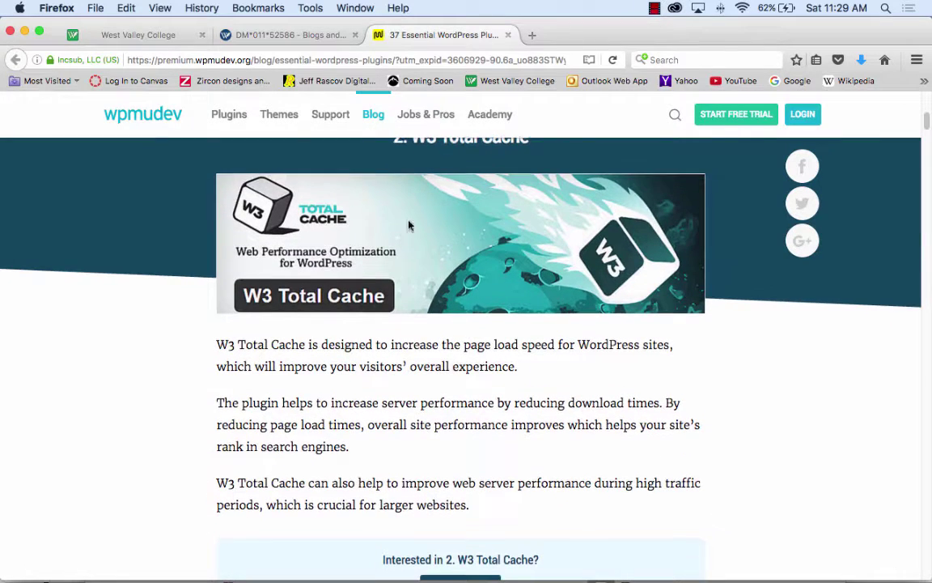
pyautogui.scroll(-1, 461, 414)
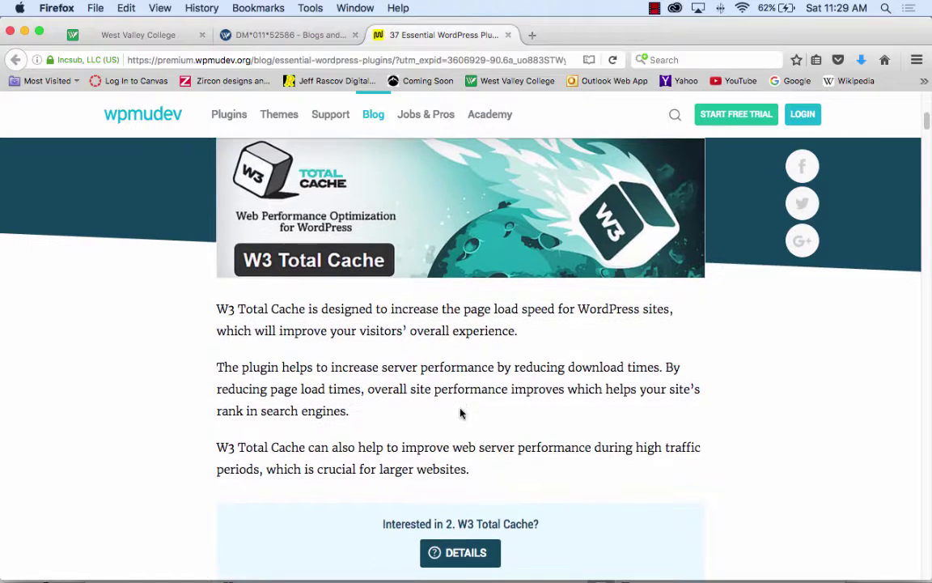